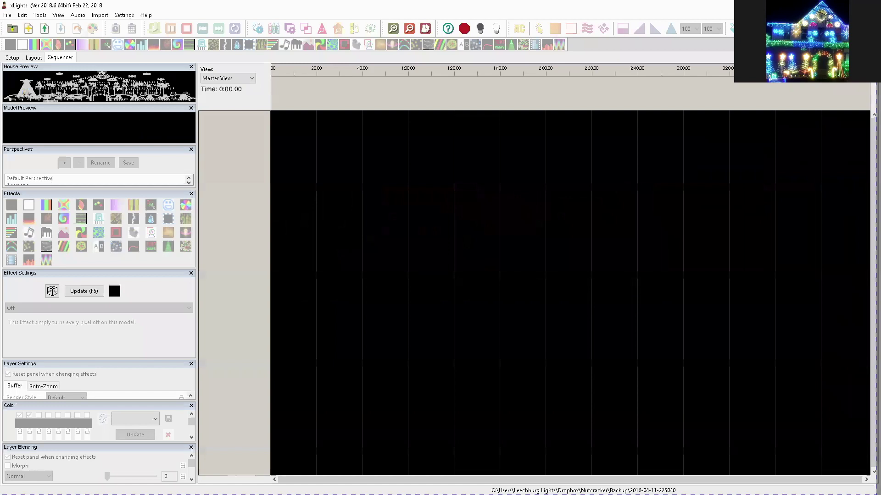
Step: Create a new 20fps (50ms) musical sequence from the Celebration audio file in the Nutcracker folder, using Quick Start with the All Models view
left_click(12, 58)
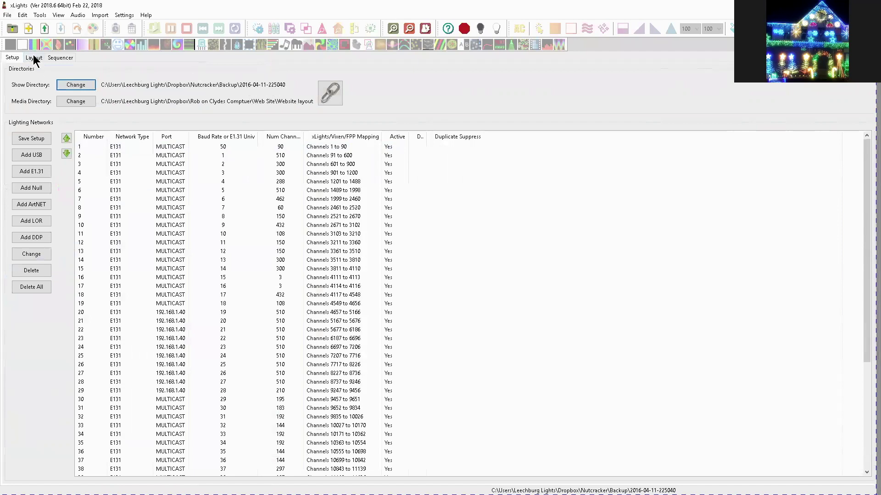
left_click(29, 33)
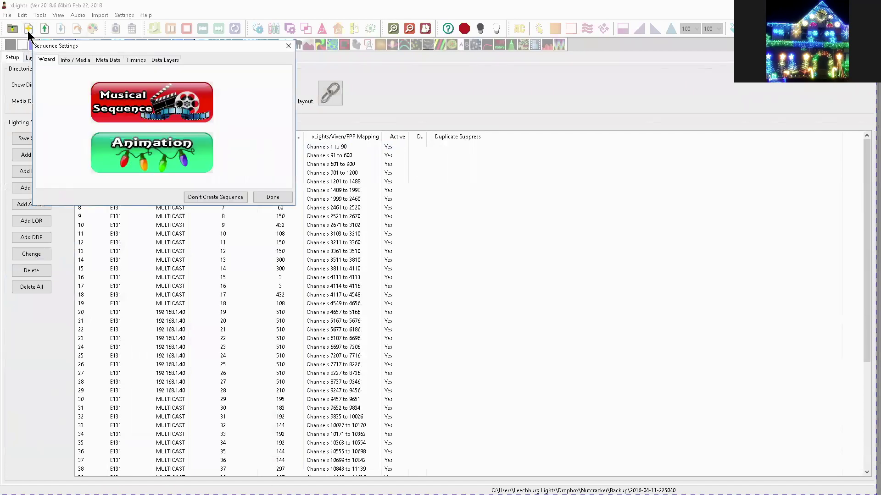
left_click(167, 98)
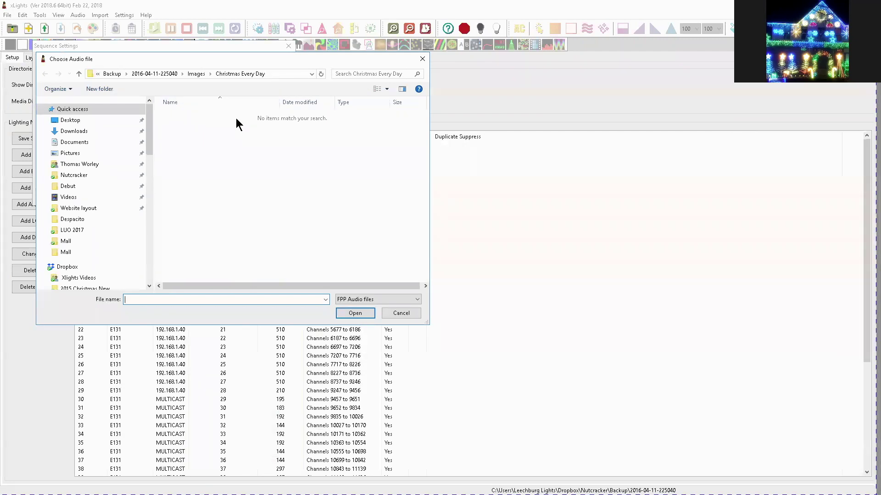
left_click(139, 76)
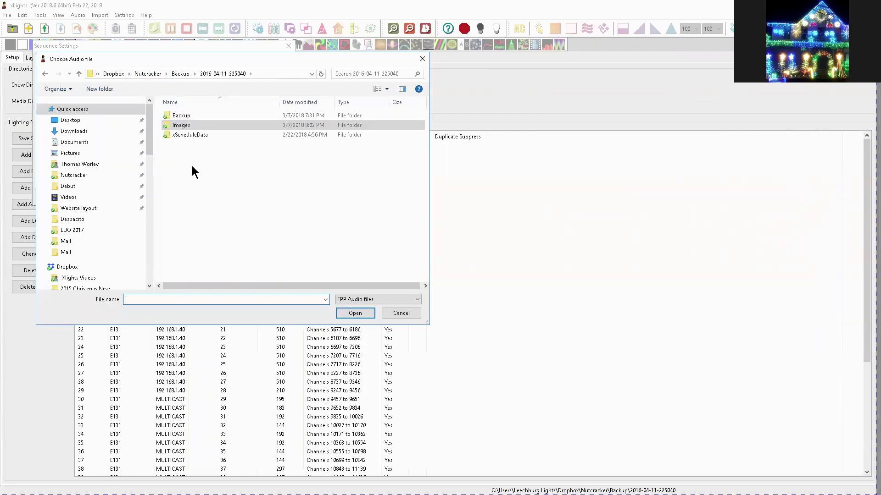
scroll(151, 140, "down", 2)
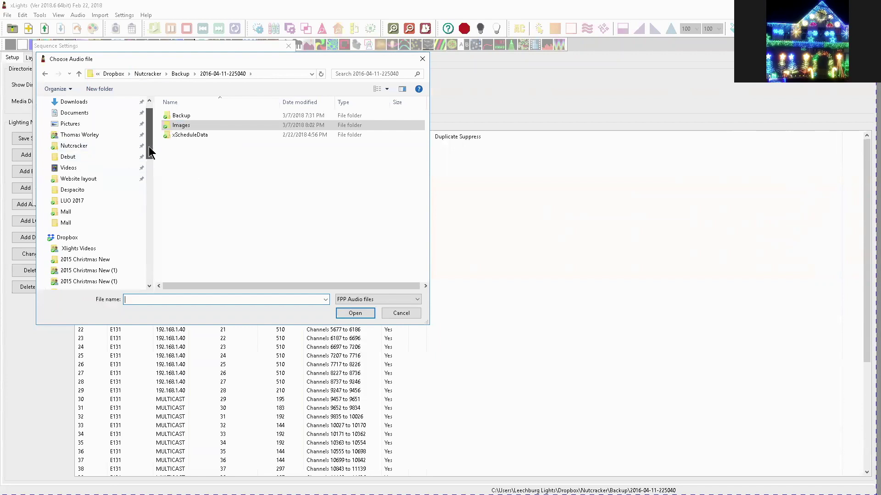
scroll(146, 140, "up", 2)
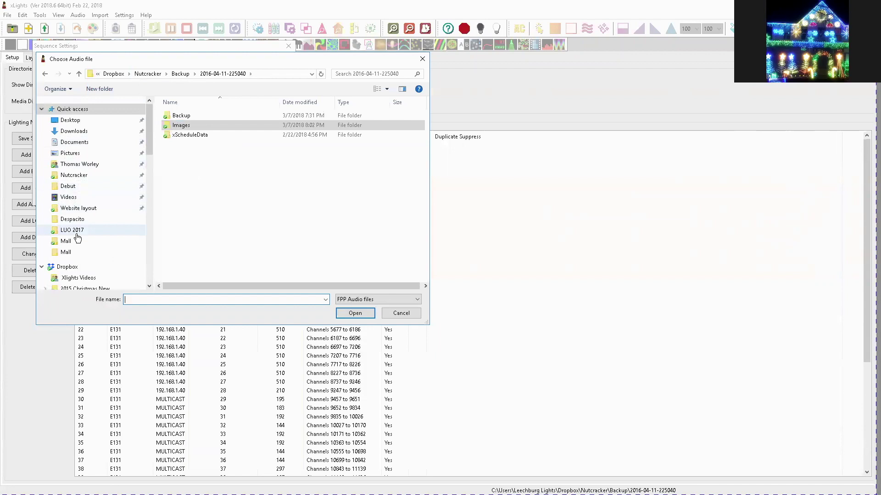
left_click(72, 175)
scroll(208, 224, "down", 5)
left_click(191, 239)
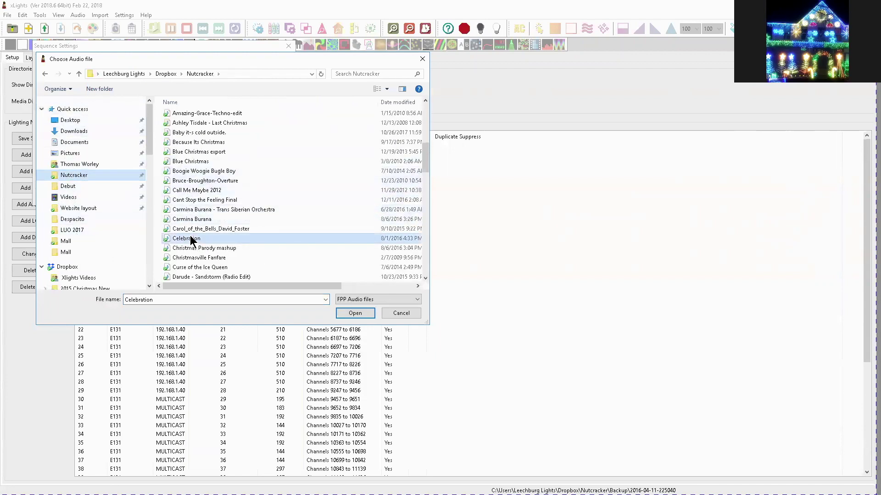
left_click(360, 314)
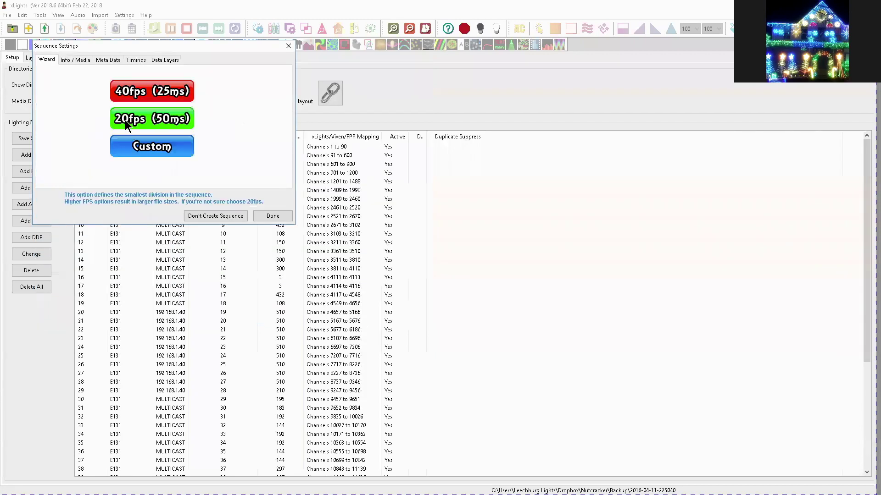
left_click(129, 120)
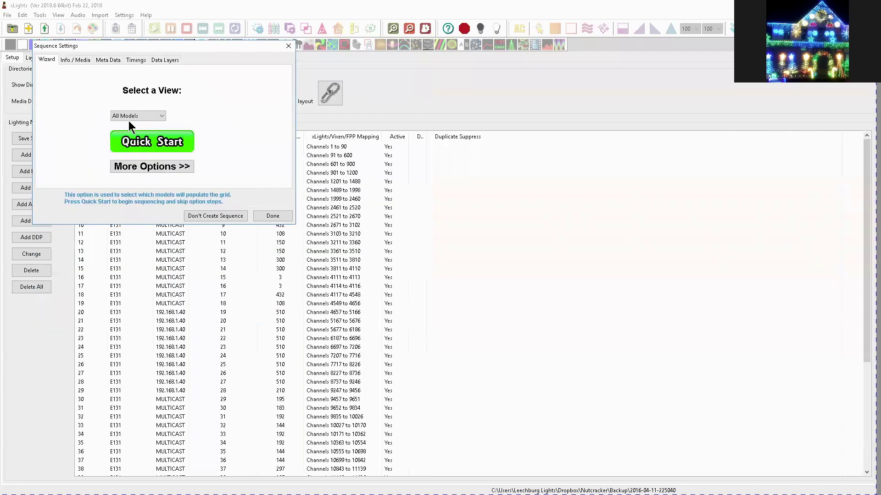
left_click(145, 142)
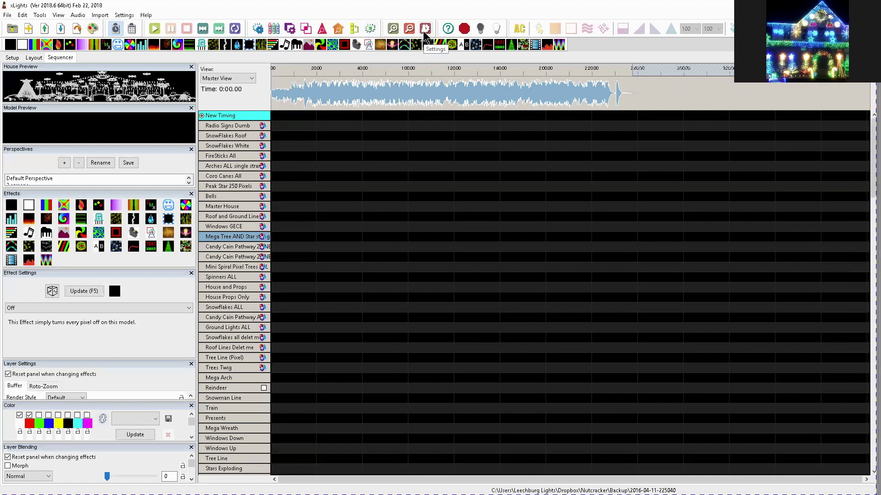
Step: Import "2010-Celebration With RGB Channels.lms" from the LUO 2017 folder as a data layer, leaving all the channel mapping options disabled
left_click(124, 16)
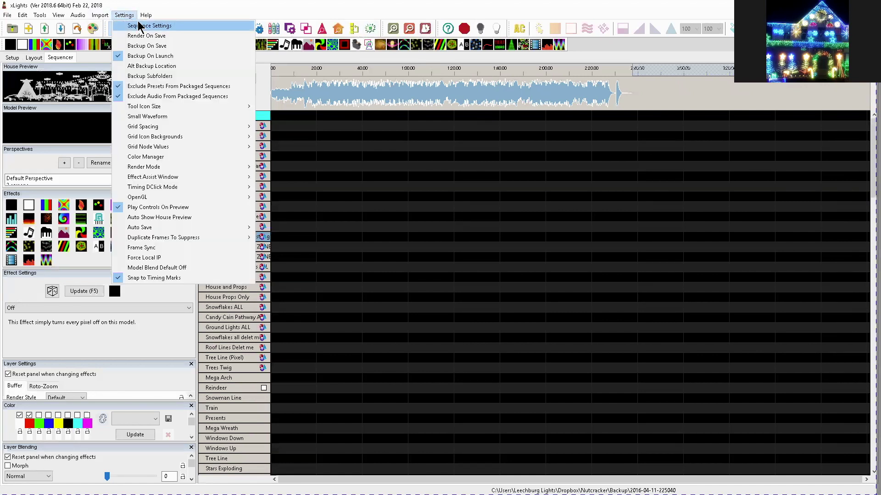
left_click(143, 26)
left_click_drag(185, 45, 306, 59)
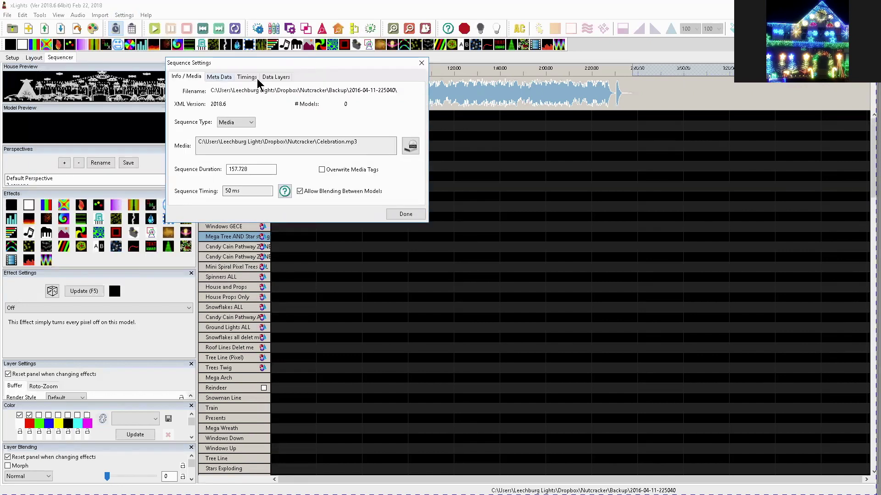
left_click(274, 77)
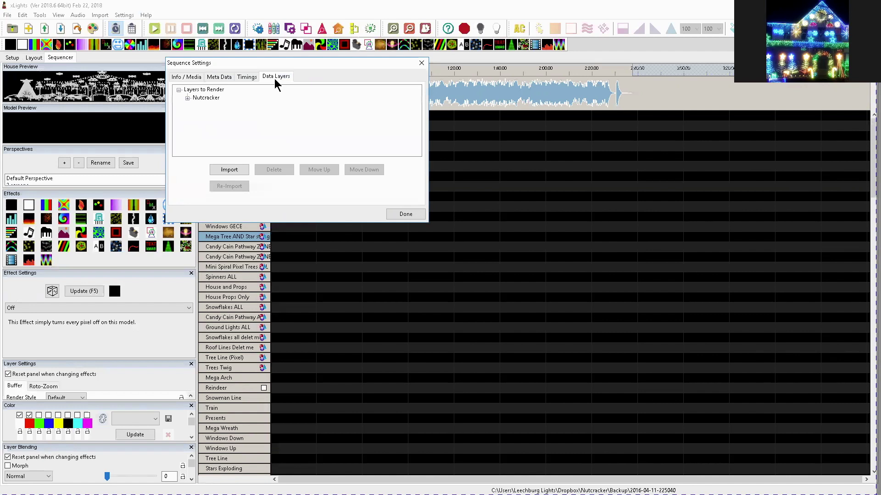
left_click(225, 172)
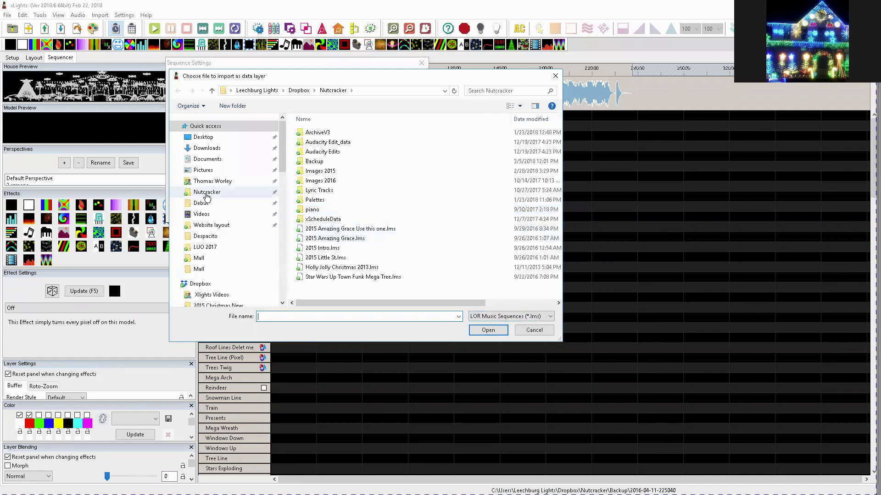
left_click(218, 248)
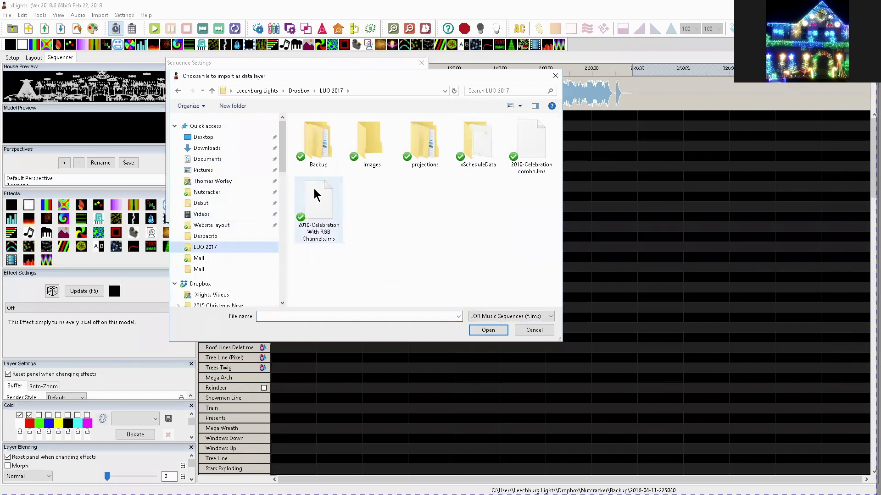
left_click(534, 146)
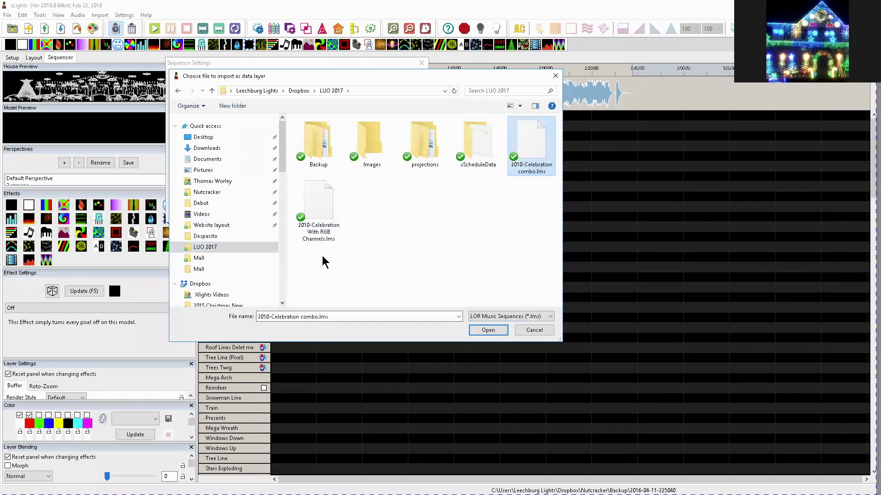
double_click(322, 207)
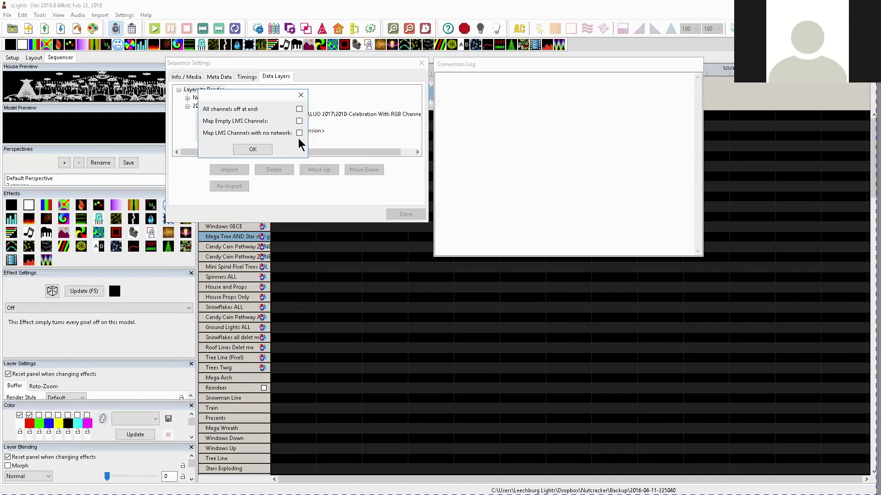
left_click(253, 149)
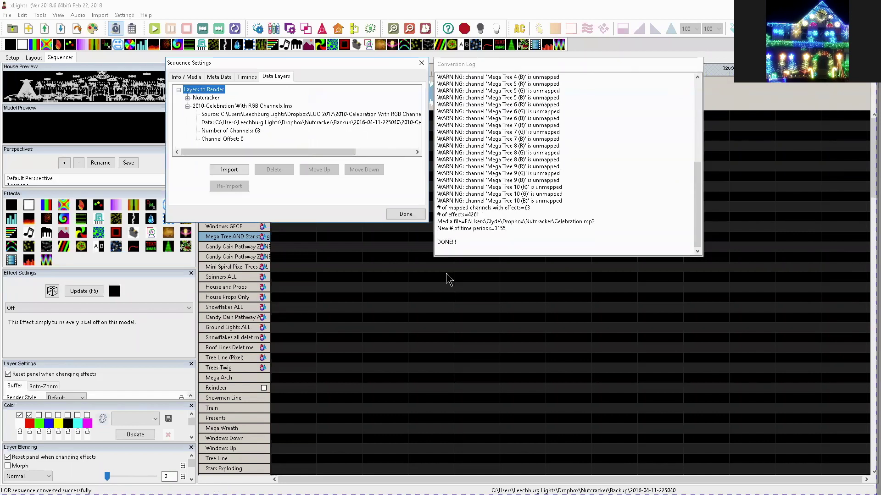
left_click(405, 215)
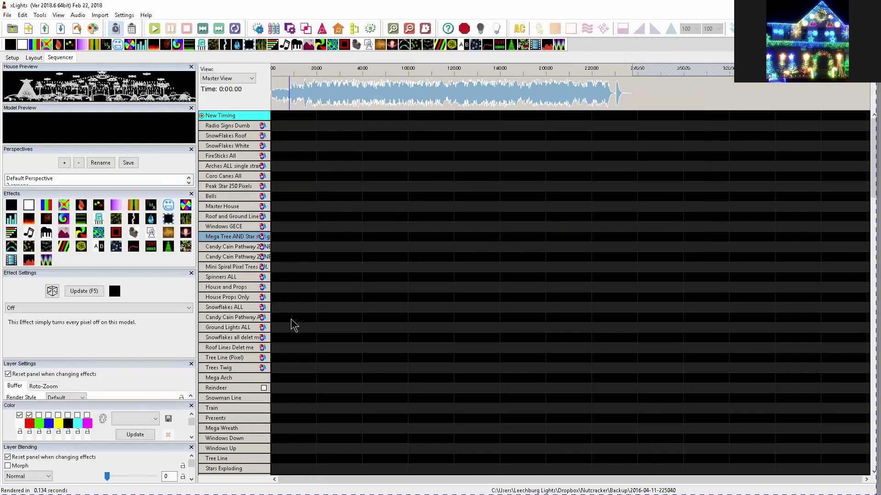
Step: Expand the Reindeer model and its Strand 1 down to the individual nodes to examine their imported channel data
double_click(219, 390)
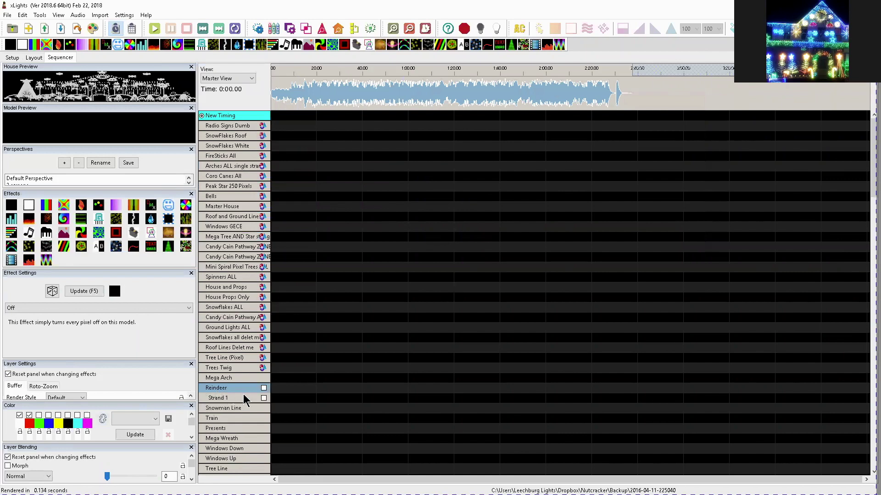
double_click(222, 399)
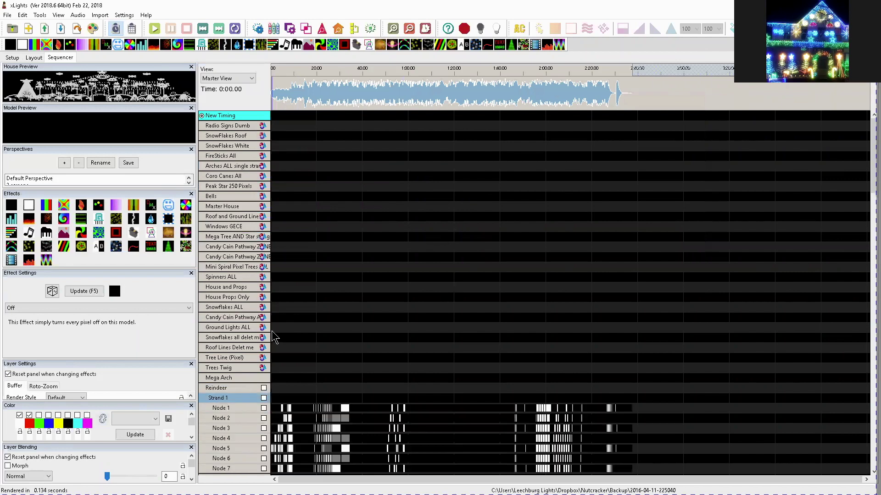
scroll(271, 331, "down", 9)
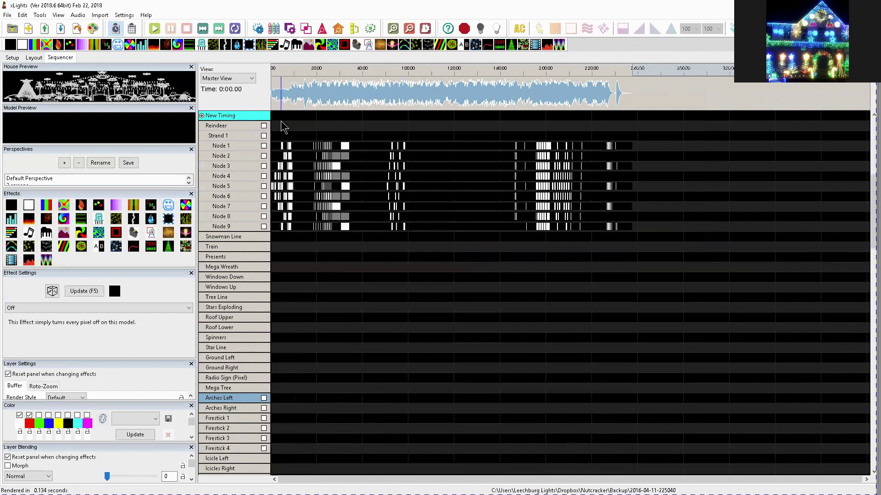
scroll(281, 100, "up", 5)
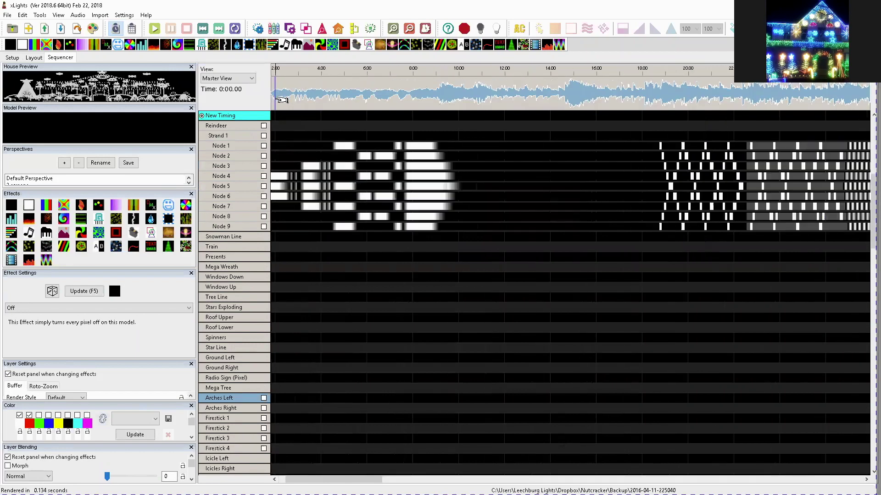
scroll(281, 100, "up", 1)
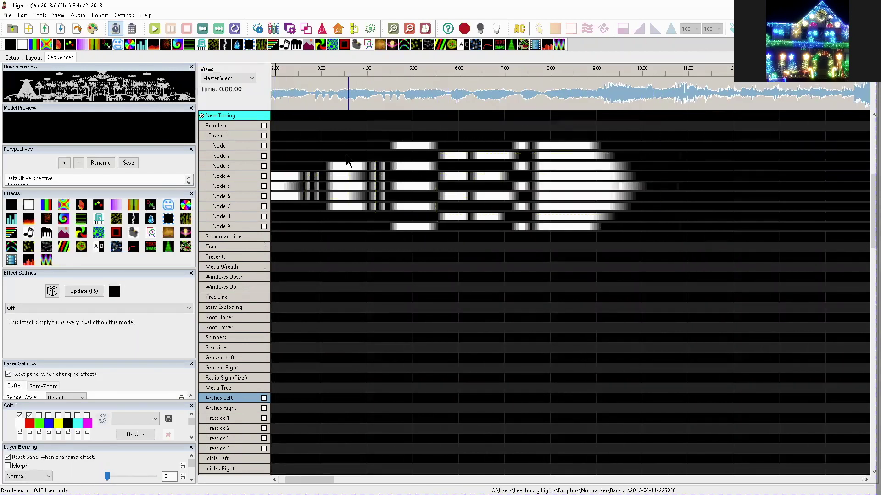
Step: Place an On effect on Reindeer Node 1 from about 4.55 to 5.55 seconds and render the whole sequence
left_click_drag(507, 221, 357, 132)
mouse_move(576, 265)
left_mouse_down()
mouse_move(508, 130)
mouse_move(390, 125)
mouse_move(409, 149)
mouse_move(416, 146)
left_mouse_up()
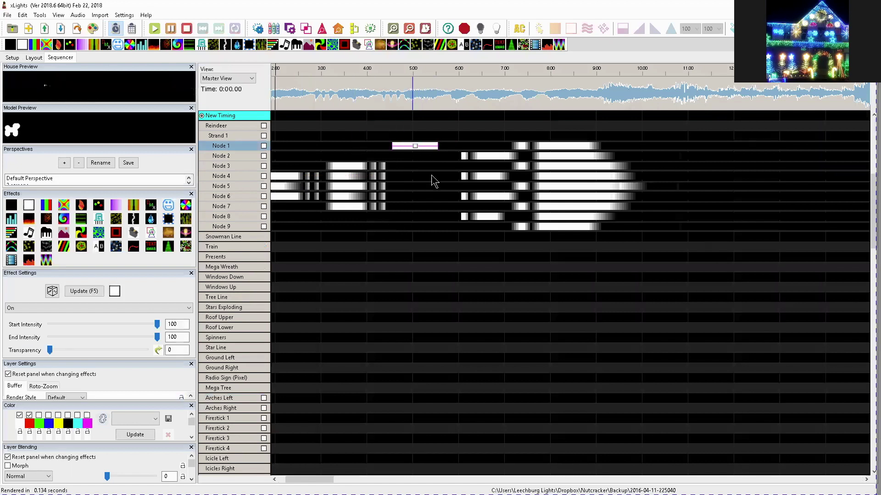
left_click(79, 29)
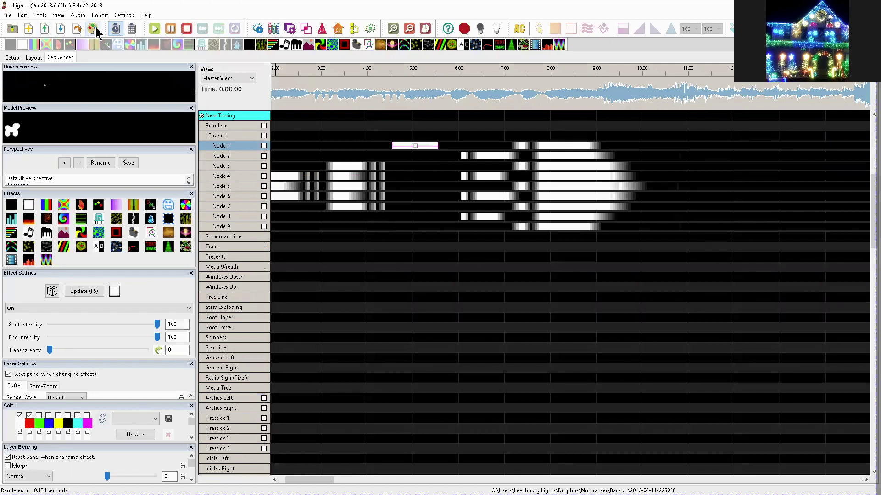
Step: Delete the On effect from Reindeer Node 1 and render the whole sequence again
left_click(433, 145)
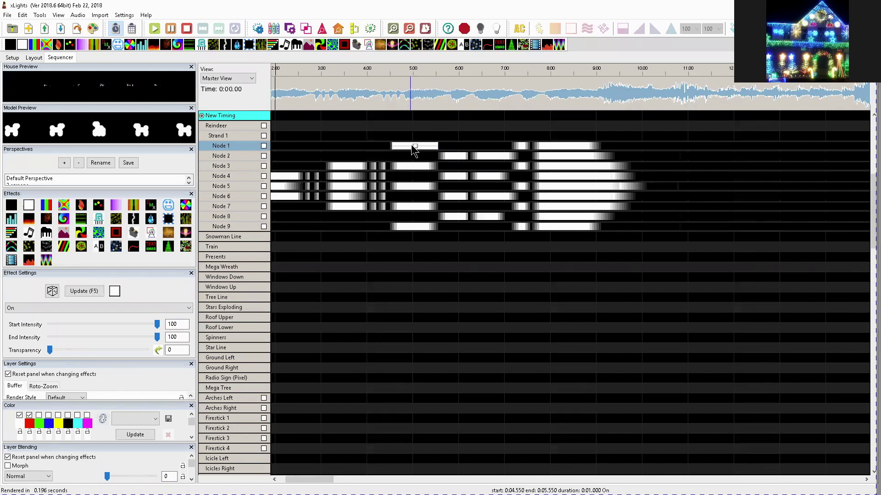
left_click(411, 144)
left_click_drag(416, 147, 408, 126)
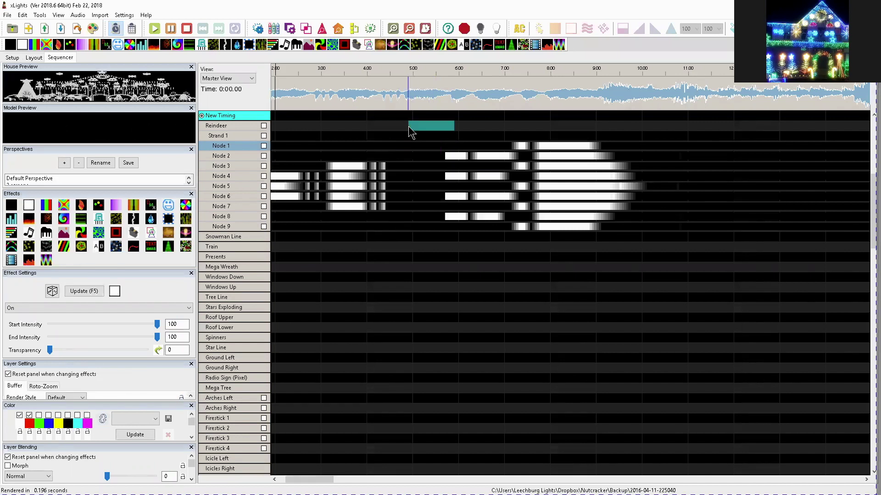
left_click(77, 29)
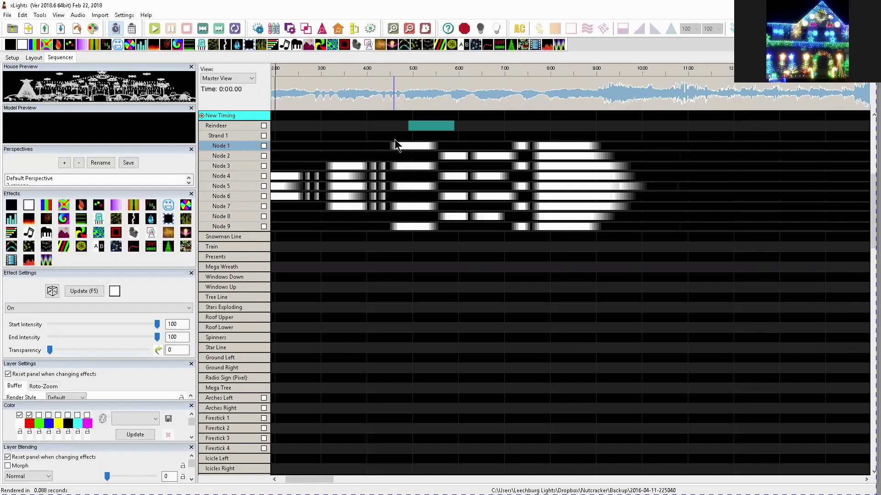
Step: Add an On effect at 4.25–5.25 seconds and an Off effect at about 5.45–7.8 seconds to the Reindeer row, and render everything
left_click_drag(380, 125, 379, 126)
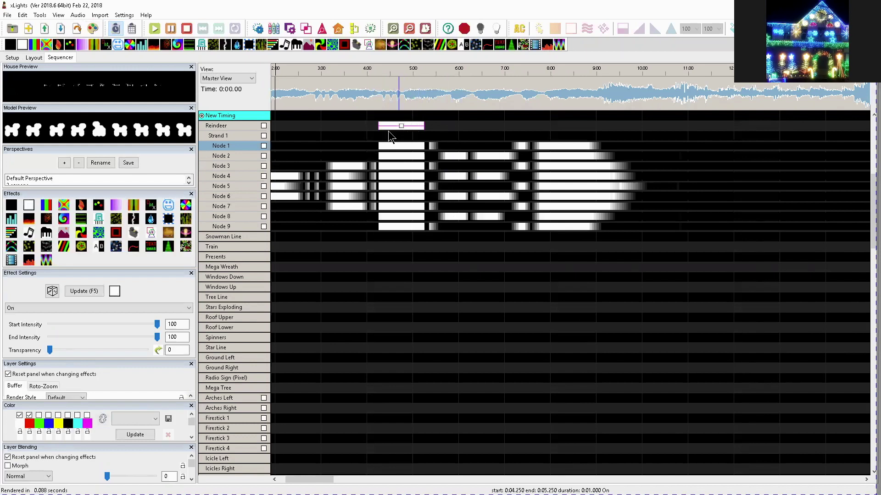
left_click_drag(477, 126, 432, 125)
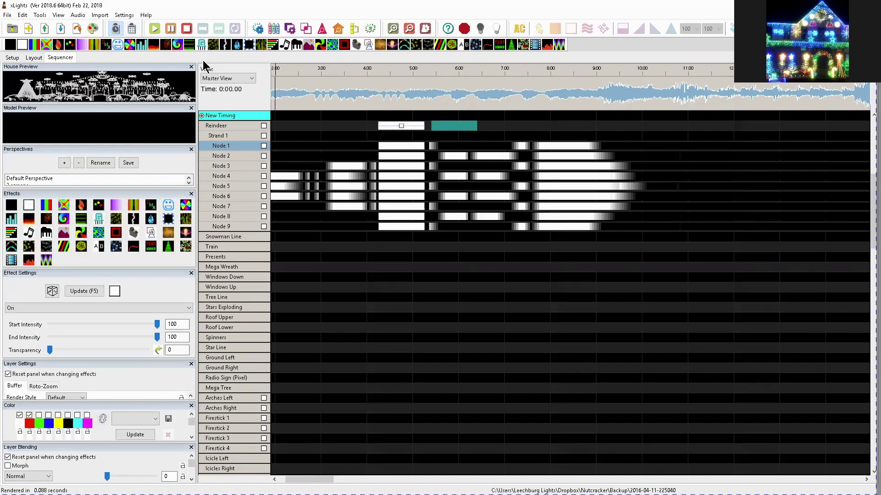
left_click_drag(10, 46, 542, 129)
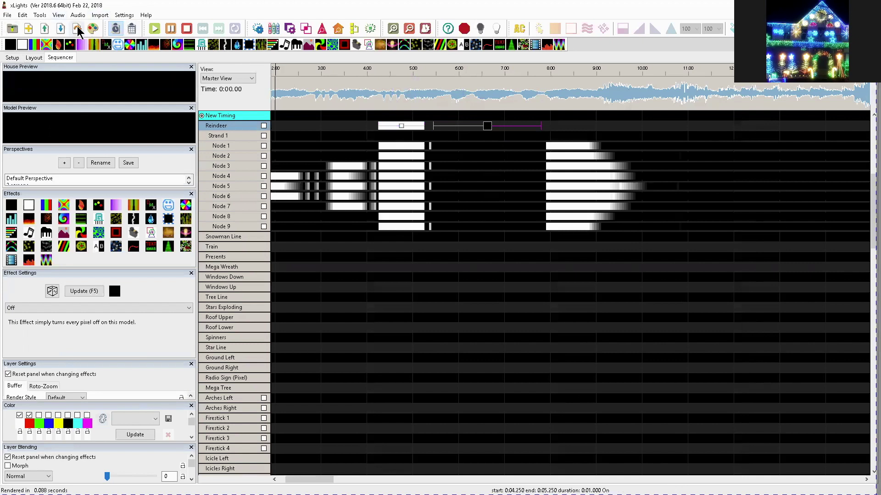
left_click(92, 30)
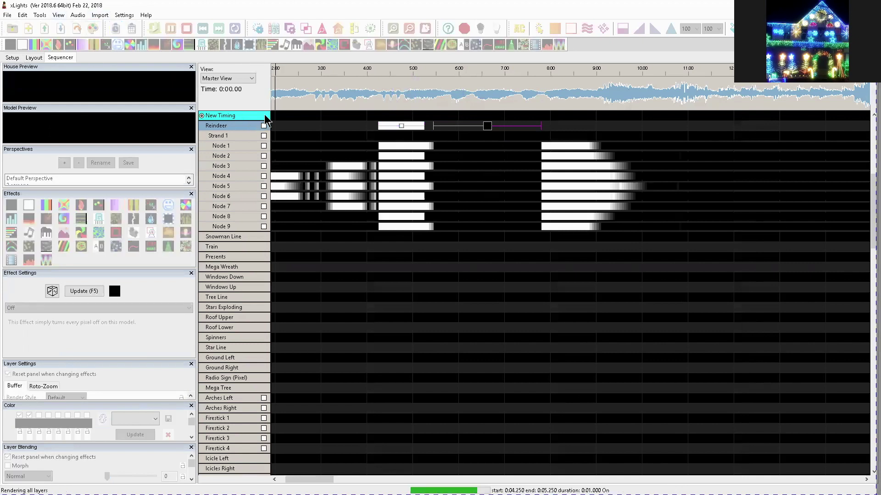
Step: Float the Model Preview over the lower part of the sequencer grid and widen it across most of the grid
left_click_drag(74, 110, 704, 301)
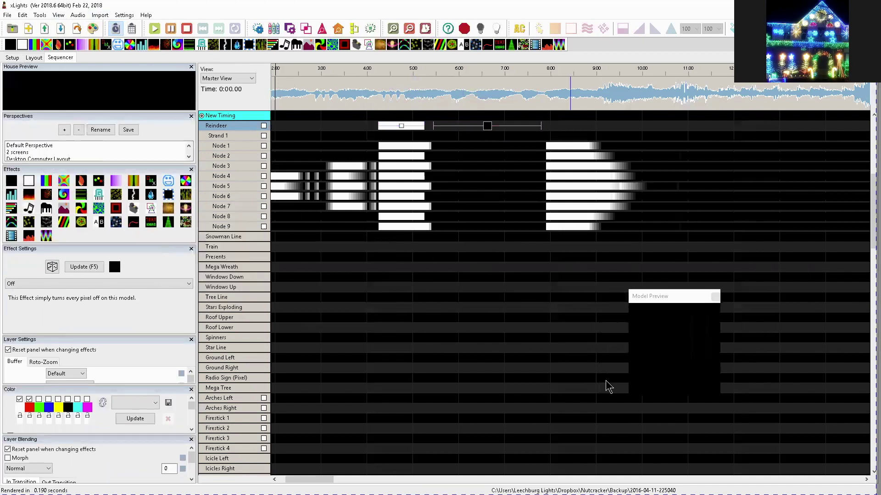
left_click(631, 396)
left_click_drag(631, 396, 223, 406)
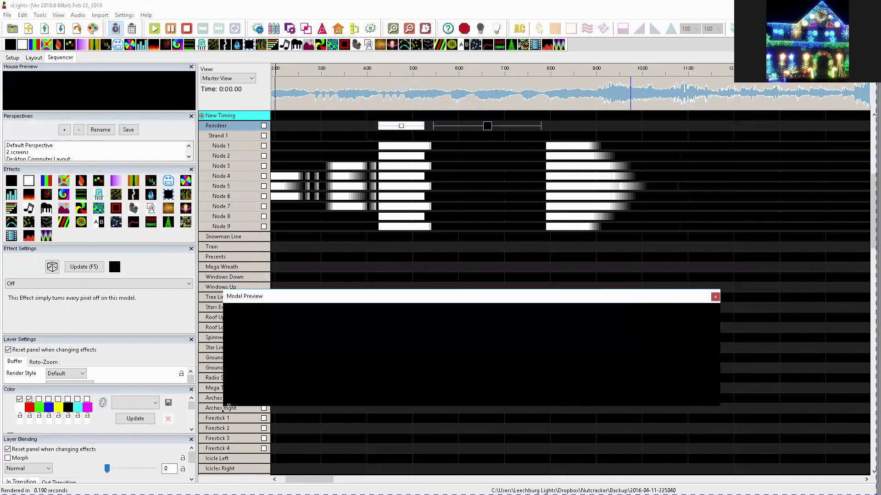
Step: Play the sequence to watch the reindeer in the floating Model Preview, and close the preview window
key("space")
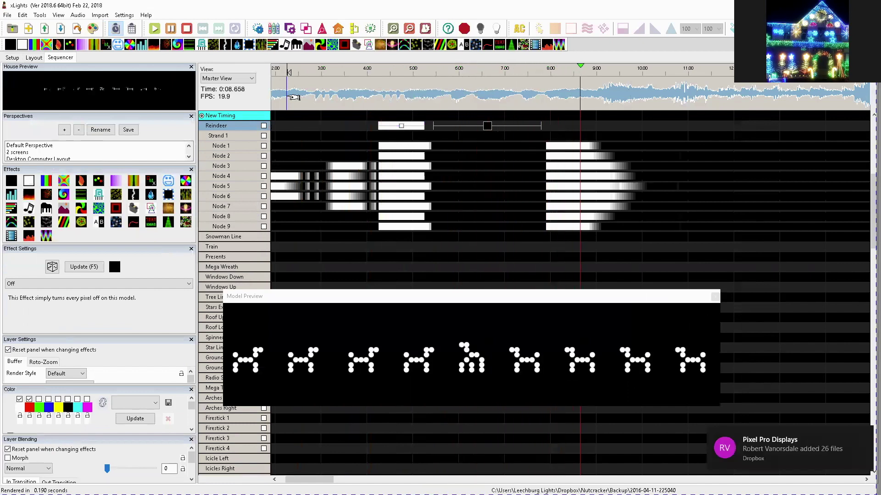
left_click(865, 436)
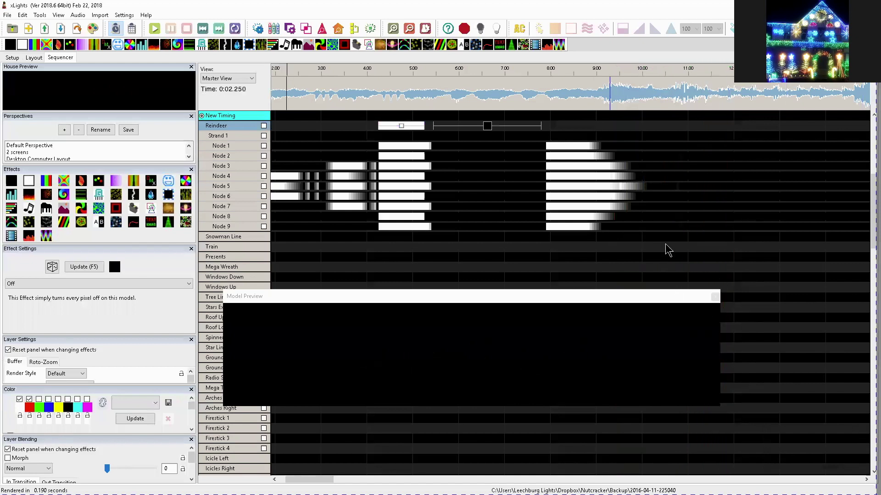
left_click(714, 296)
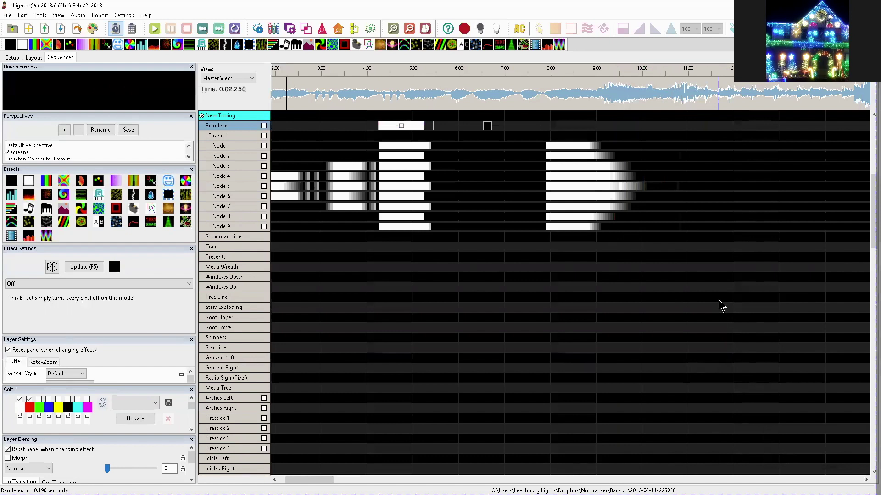
Step: Delete both the On and Off effects from the Reindeer row and render the whole sequence
left_click(406, 130)
key("Delete")
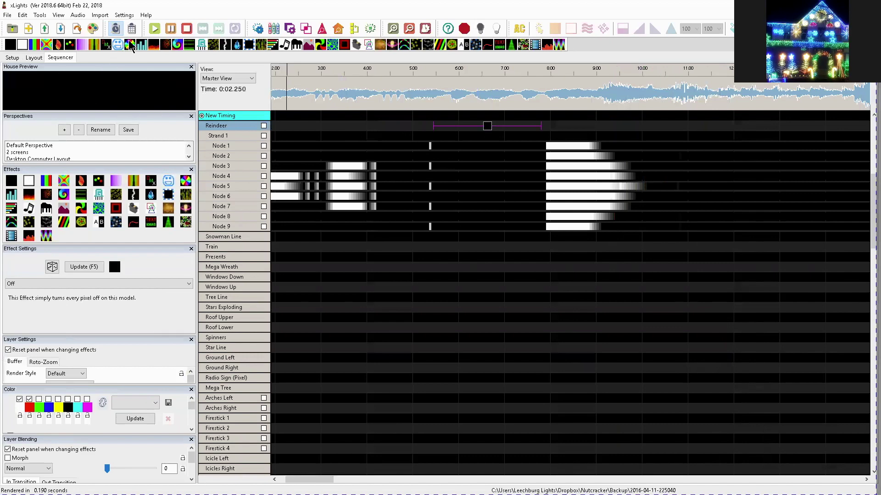
left_click(77, 29)
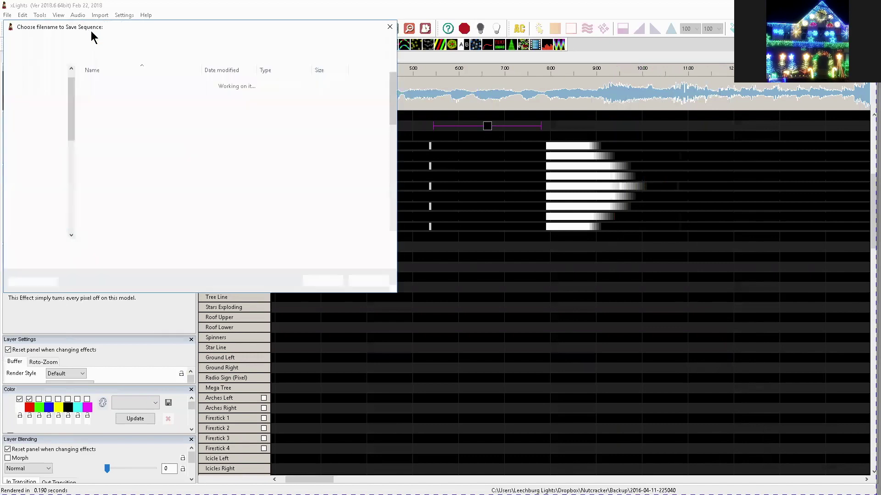
left_click(390, 27)
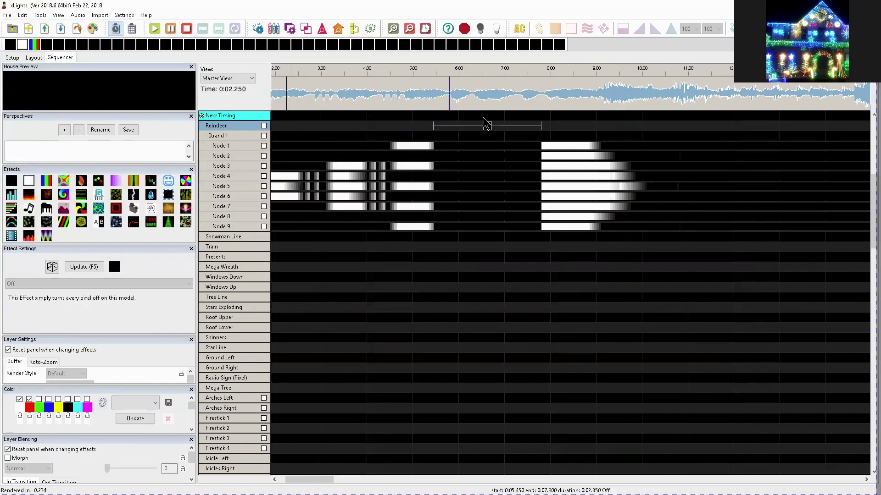
left_click(93, 29)
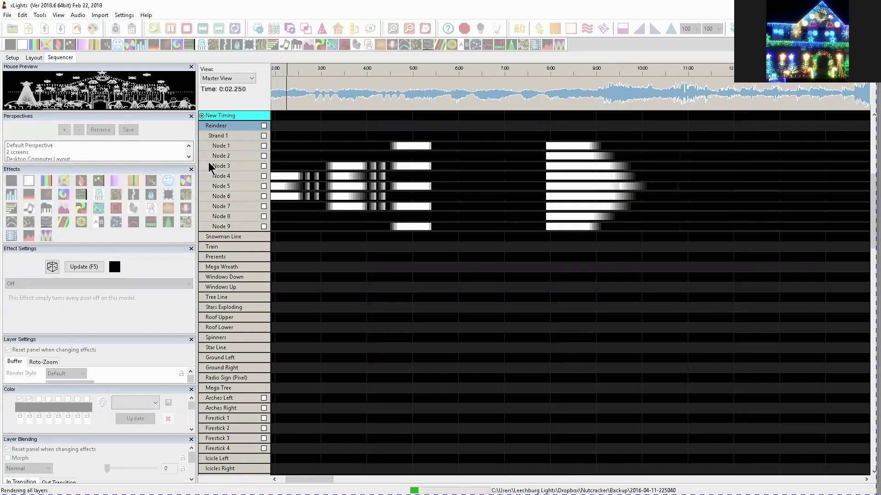
Step: Convert Reindeer Node 1's channel data to effects and copy that row's effects onto the Train row
right_click(237, 146)
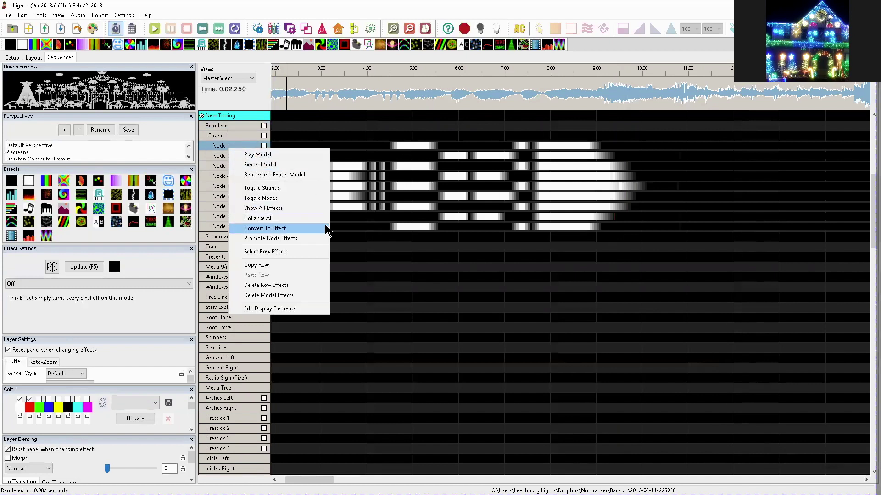
left_click(278, 228)
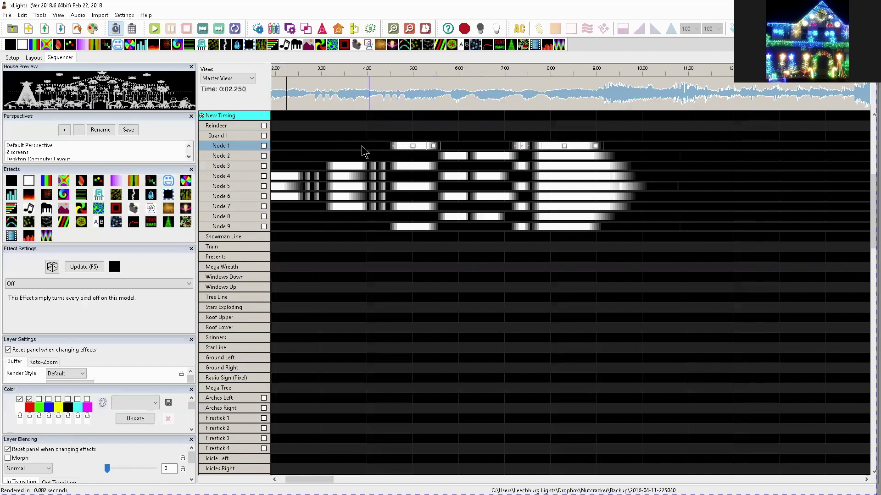
right_click(237, 146)
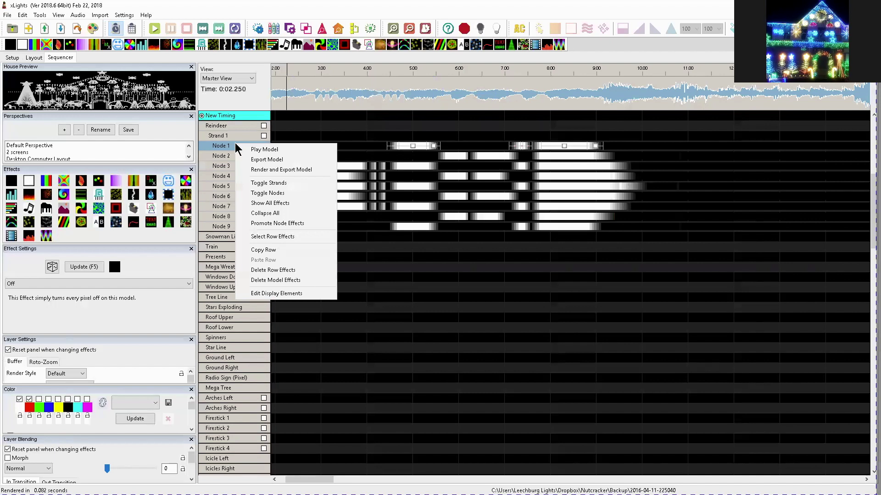
left_click(261, 253)
right_click(246, 249)
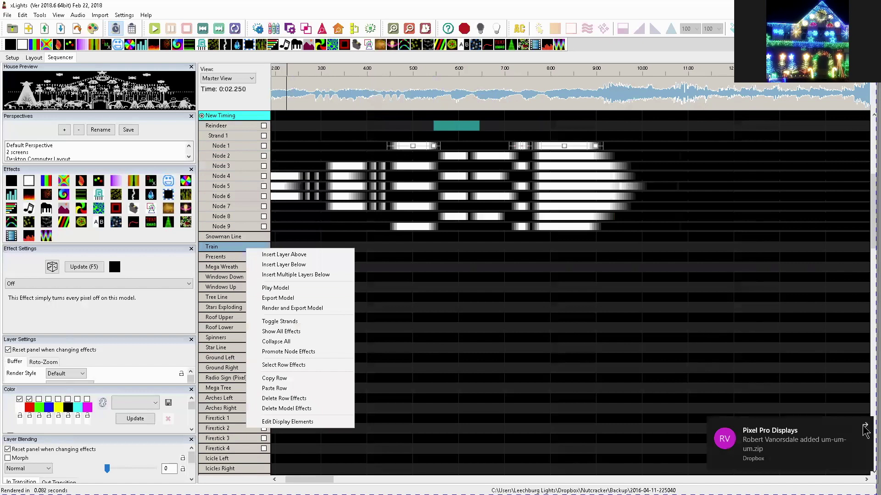
left_click(864, 428)
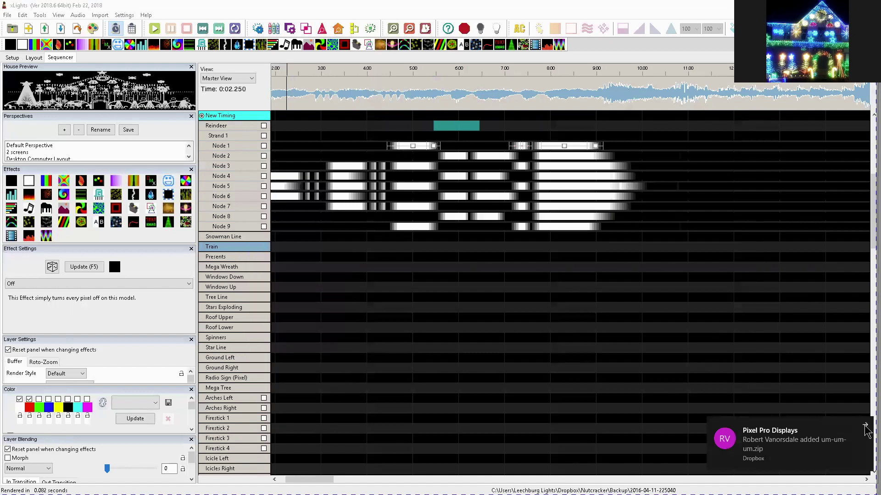
right_click(220, 249)
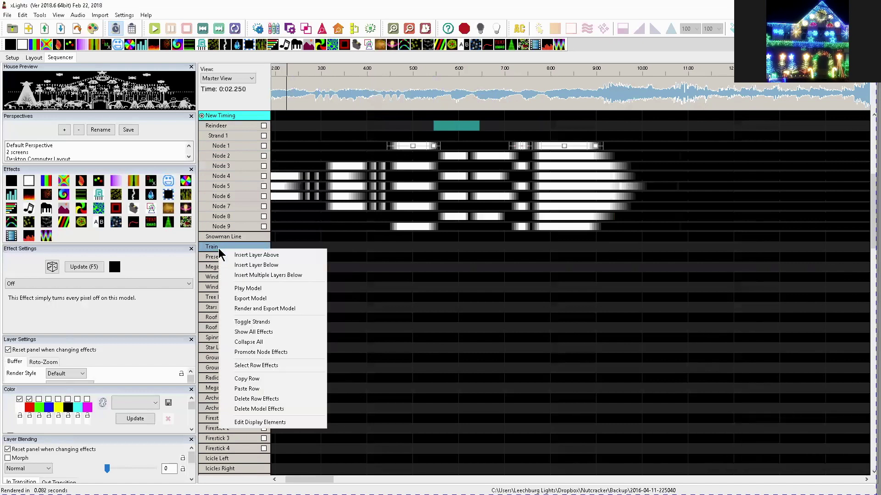
left_click(250, 389)
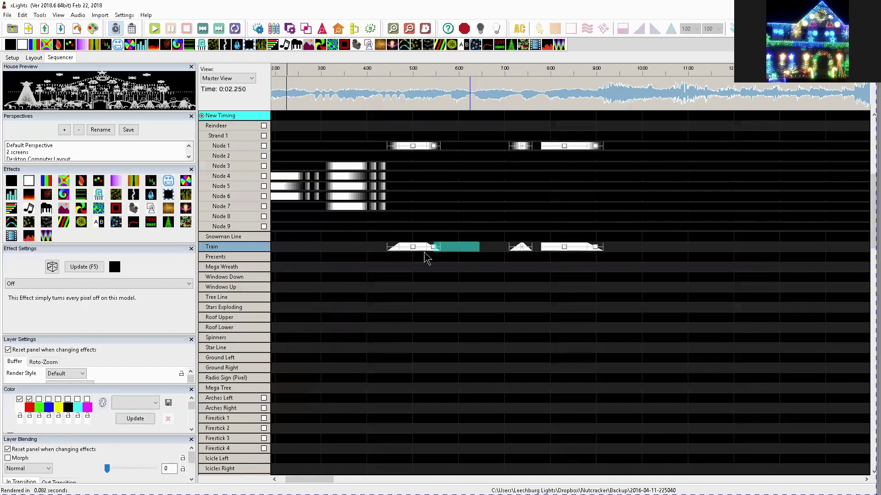
left_click(333, 249)
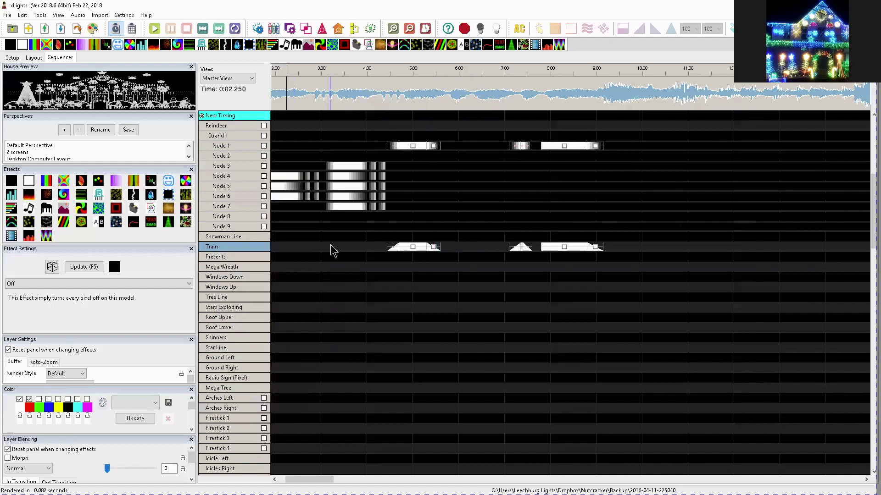
Step: Exit xLights, cancelling the file-name prompt for saving the unsaved sequence
left_click(385, 480)
left_click_drag(386, 479, 458, 407)
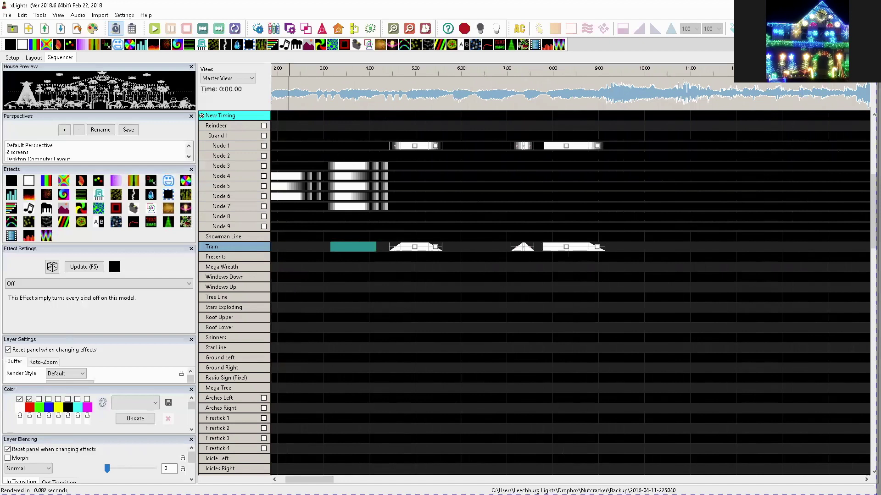
key("alt+F4")
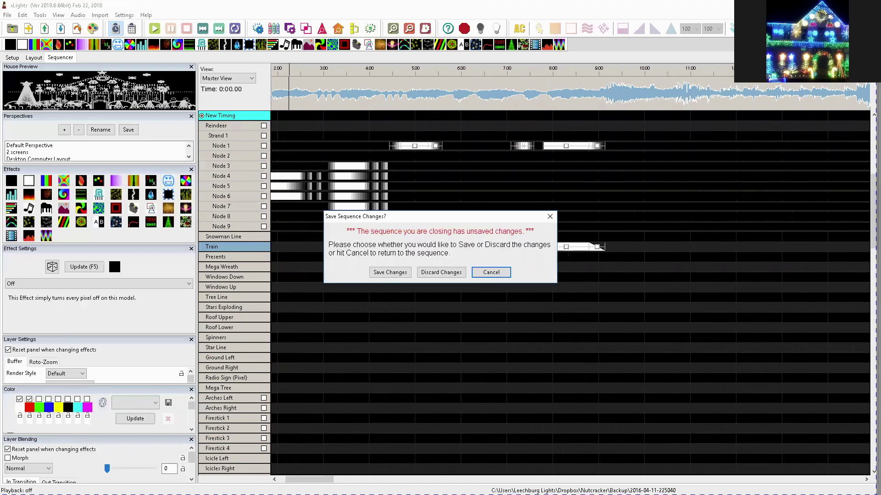
left_click(381, 273)
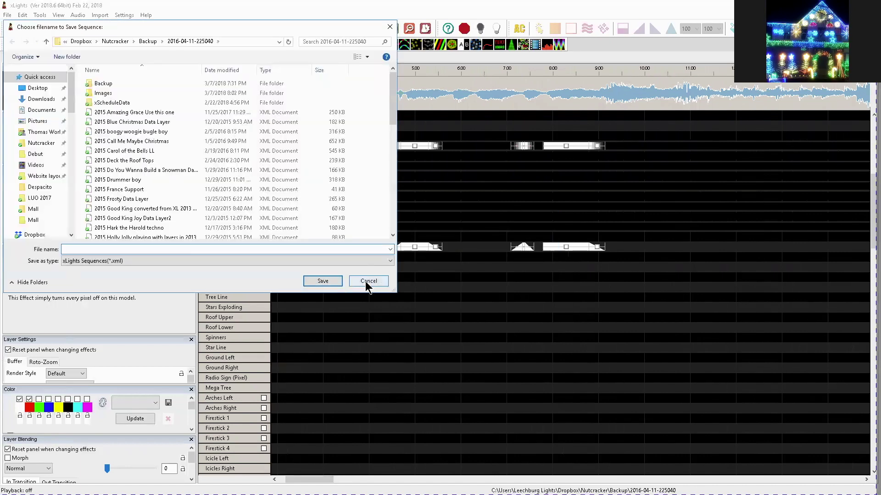
left_click(367, 281)
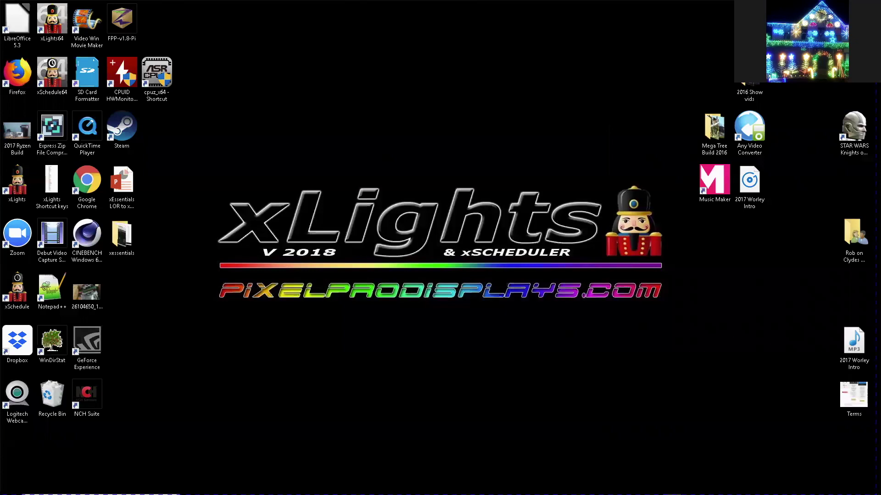
Step: Switch to the LOR to xLights presentation in PowerPoint and present it with presenter view swapped, up to the "Why Use Mapping Imports?" slide
key("alt+Tab")
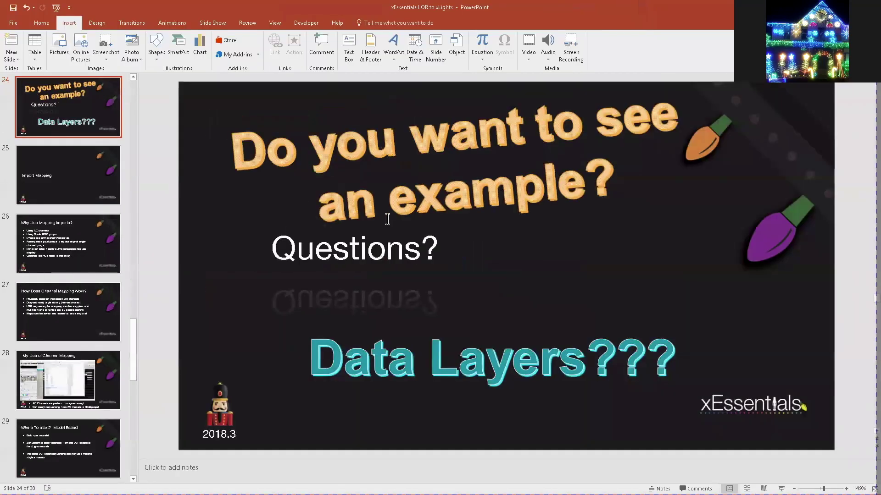
left_click(56, 8)
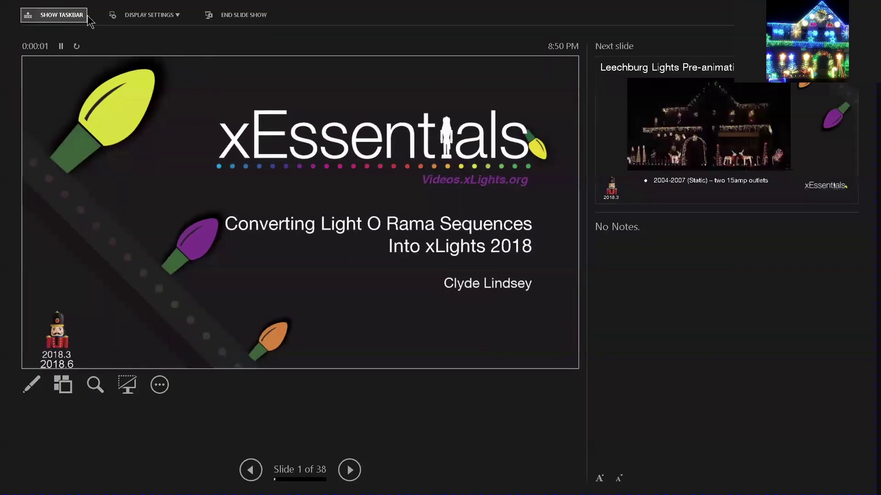
left_click(265, 21)
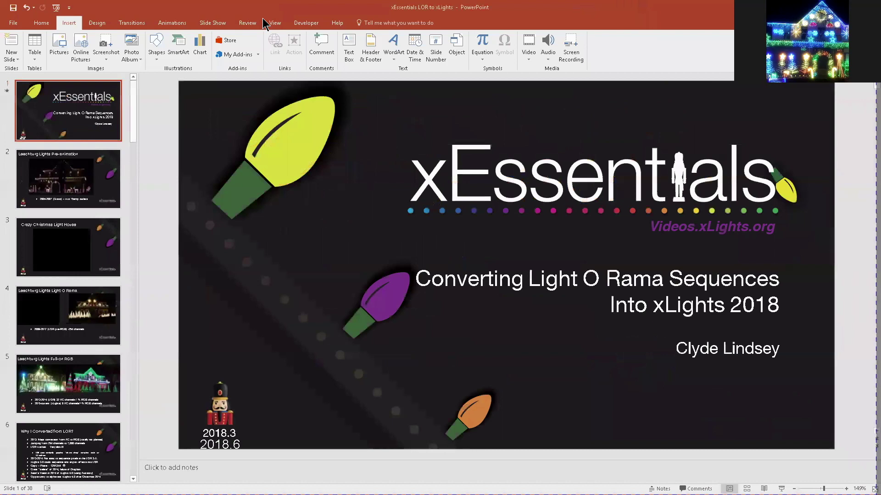
left_click(56, 8)
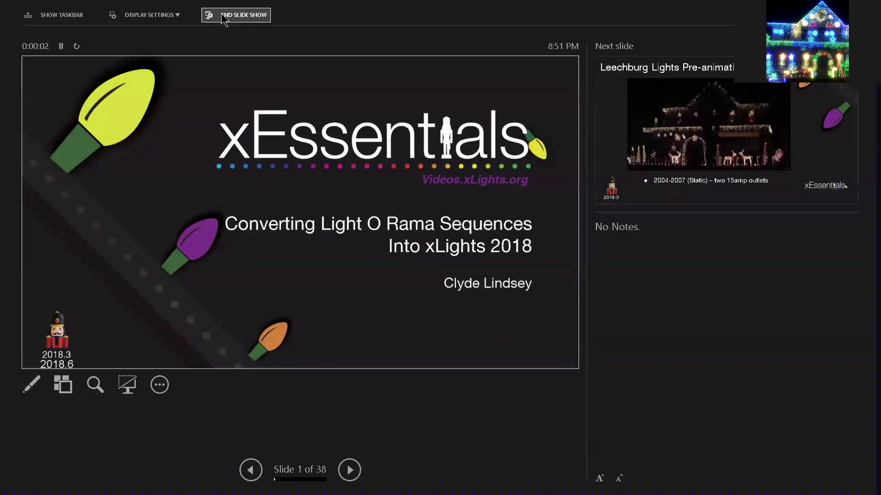
left_click(160, 22)
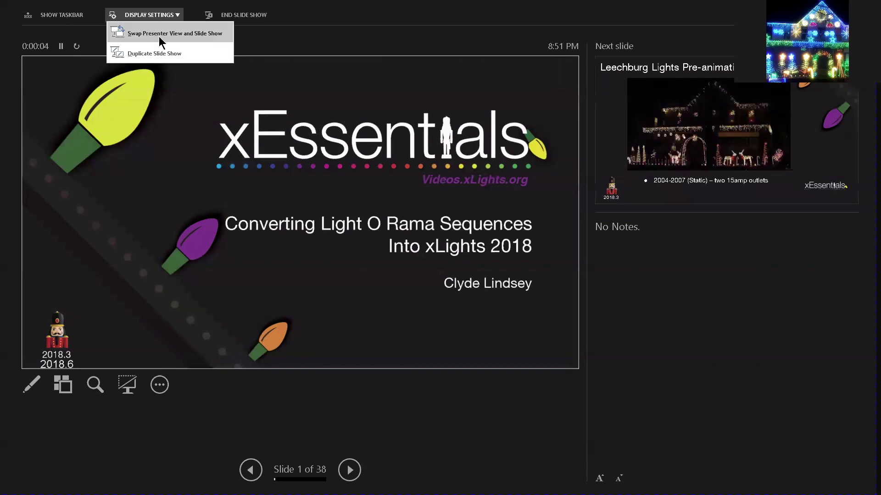
left_click(161, 42)
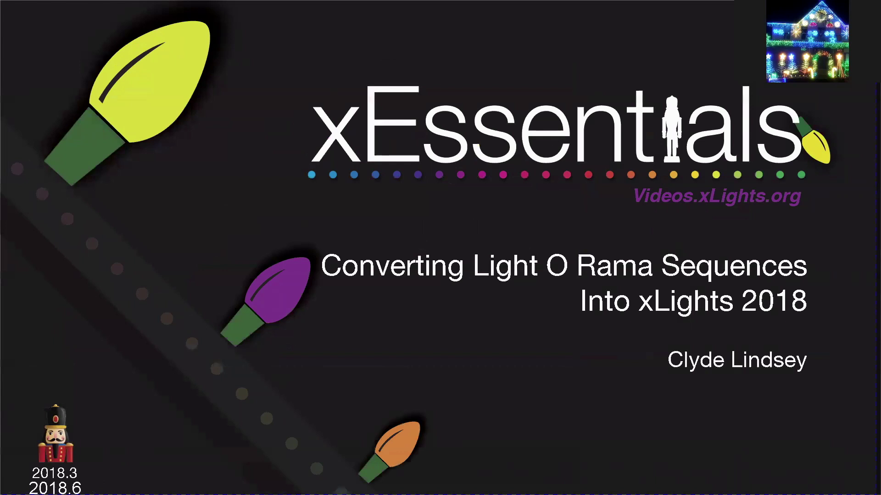
key("Right")
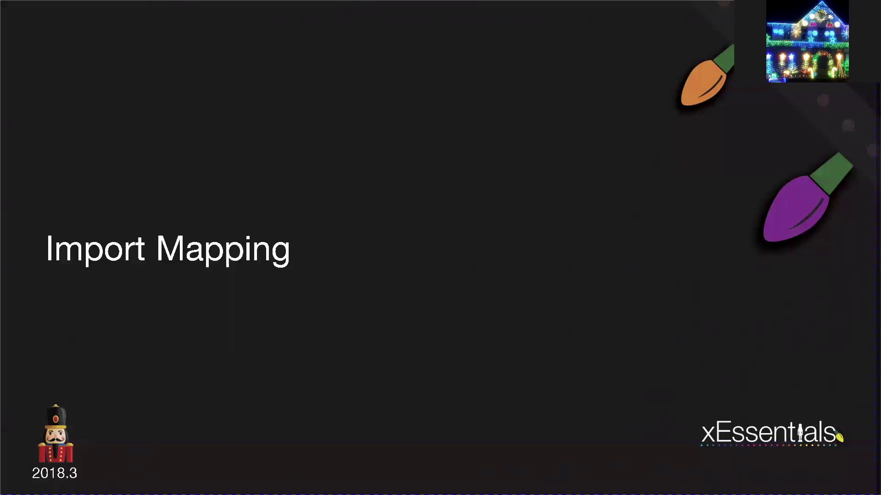
key("Right")
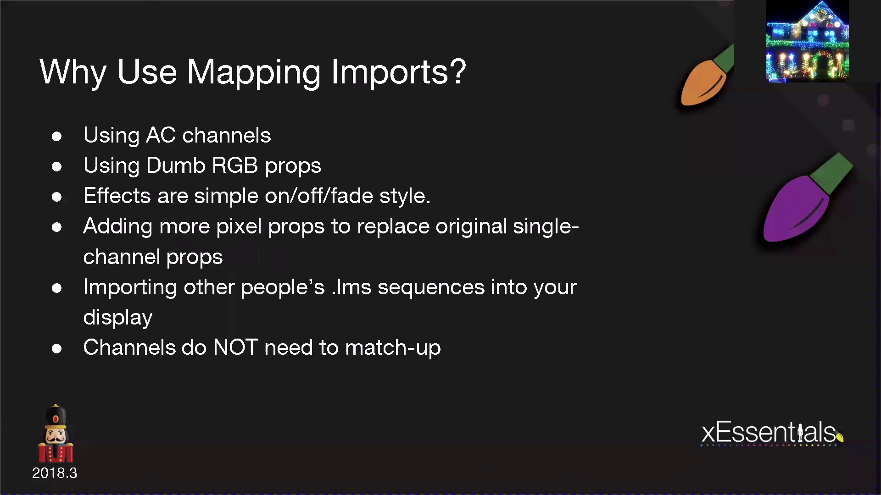
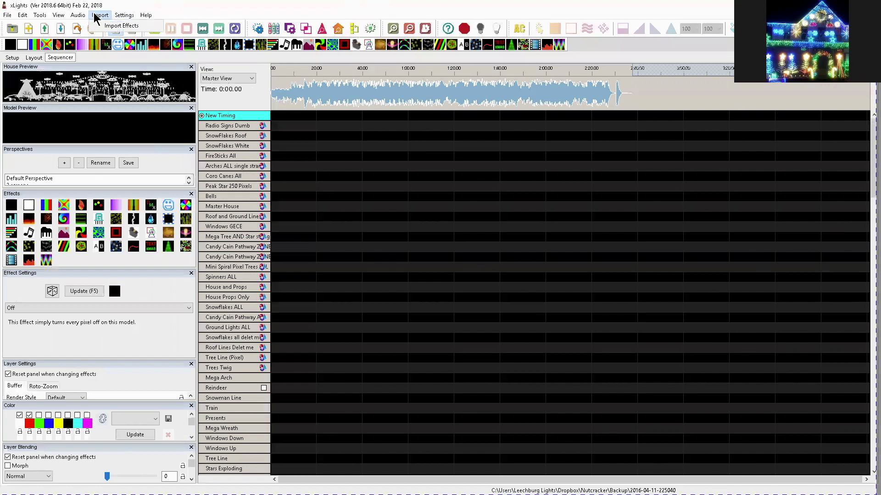
Step: Start an effects import from the LOR Music Sequence "2010-Celebration combo.lms" in the LUO 2017 folder
left_click(111, 27)
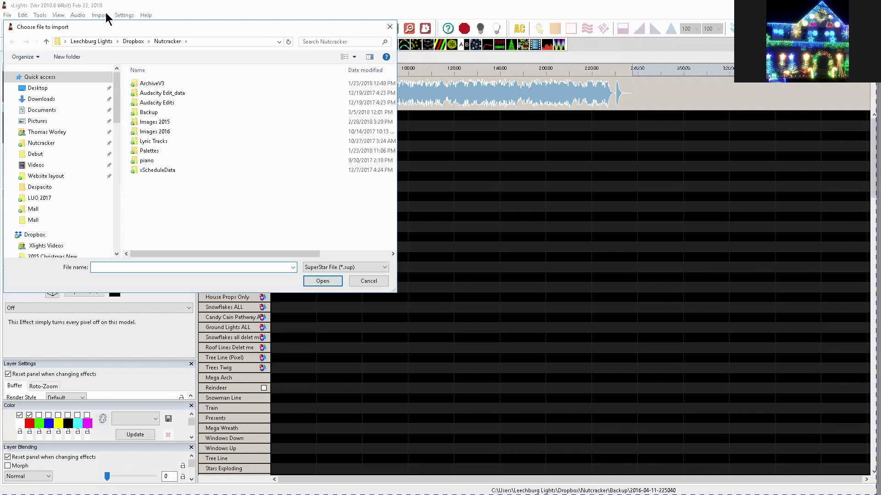
left_click(37, 200)
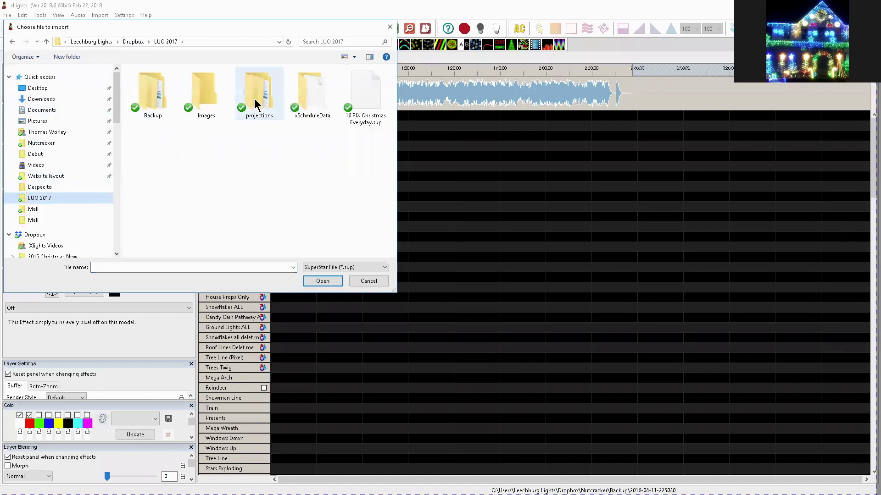
left_click(322, 264)
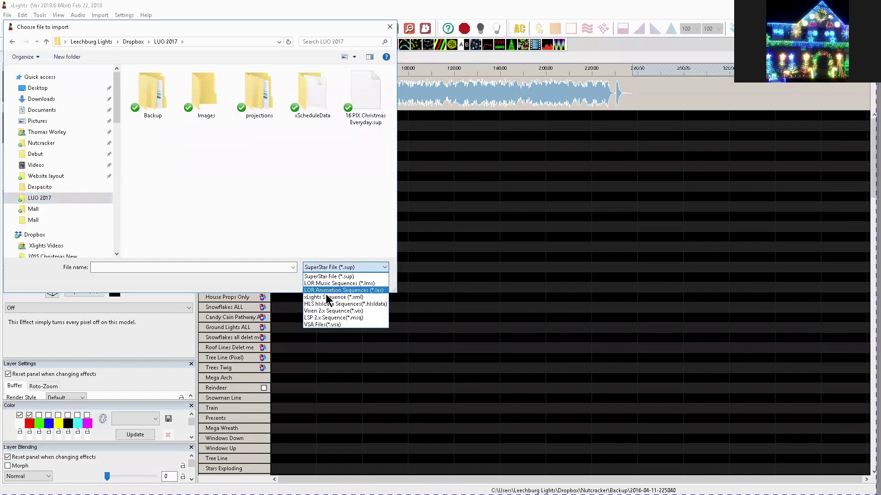
left_click(327, 283)
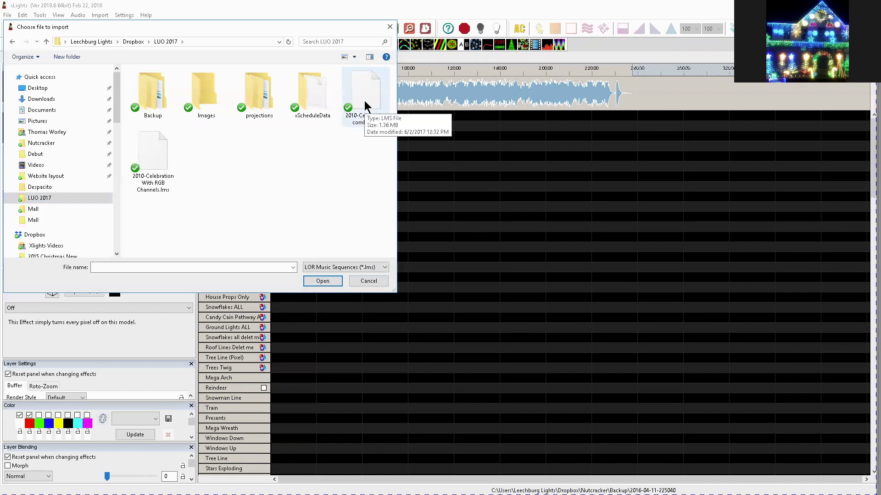
double_click(367, 95)
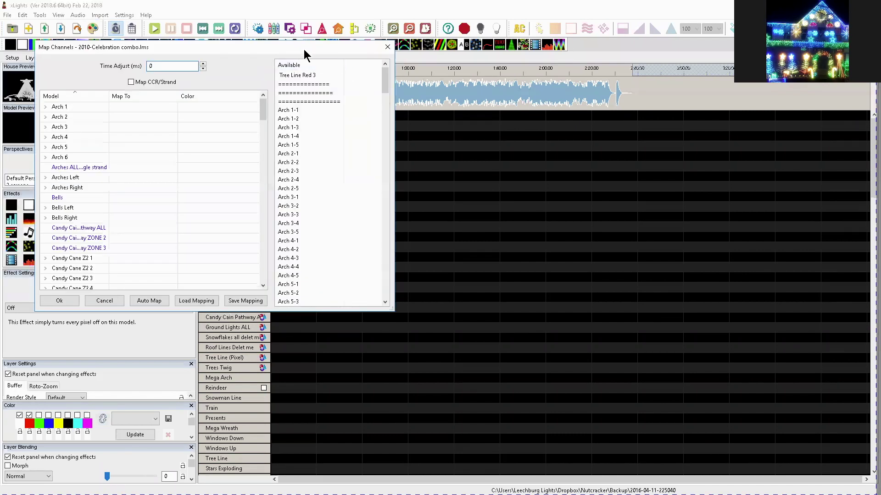
Step: Enlarge the Map Channels window and expand the Arch 1 model down to the nodes of its Strand 1
left_click_drag(303, 48, 514, 93)
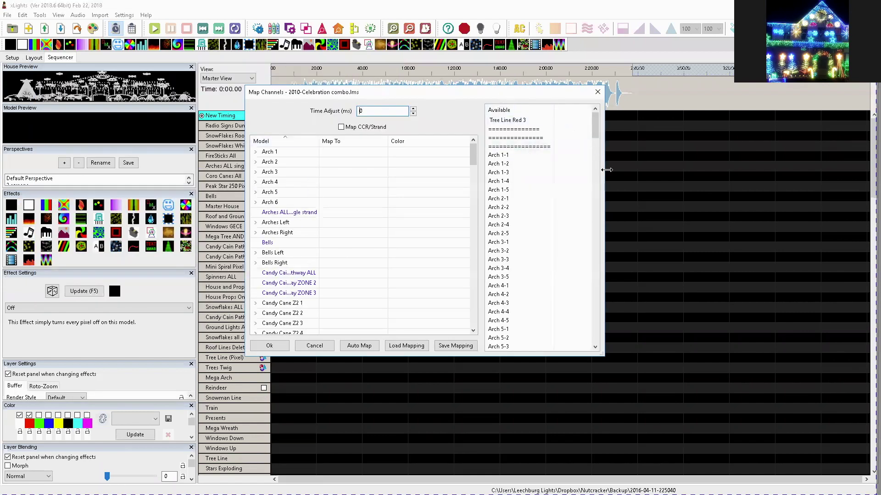
left_click_drag(606, 169, 644, 173)
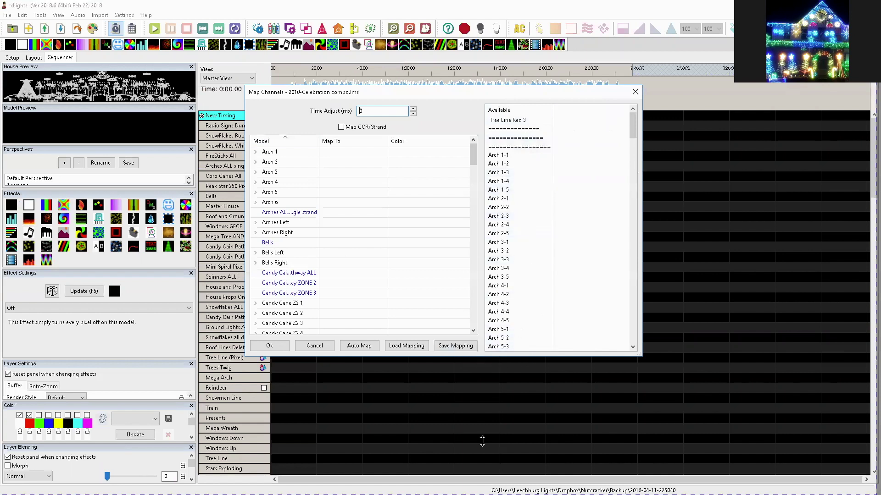
left_click_drag(482, 359, 483, 440)
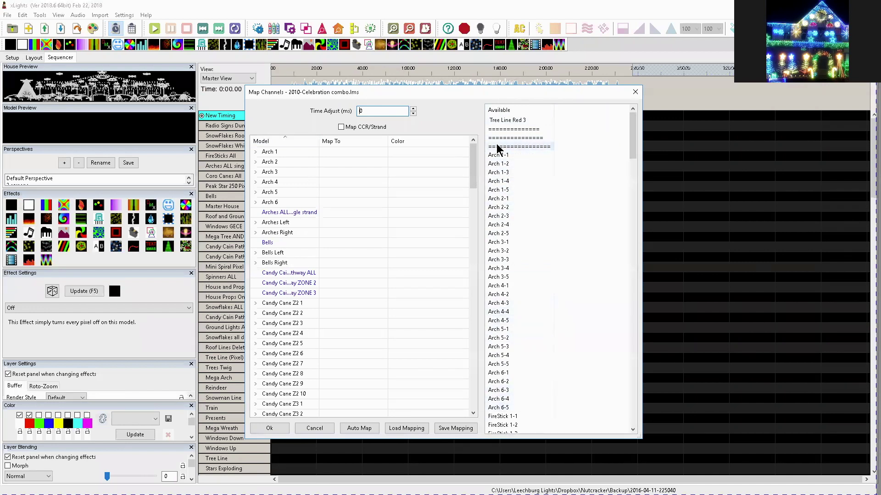
left_click(275, 153)
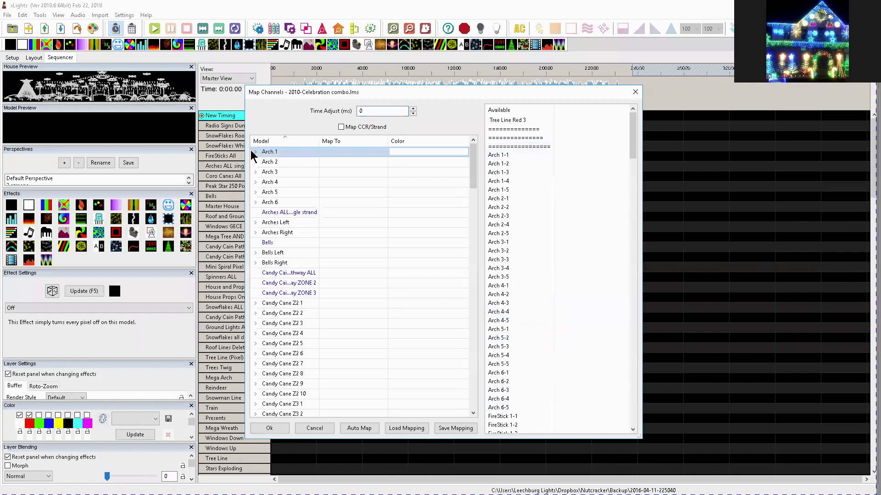
left_click(255, 153)
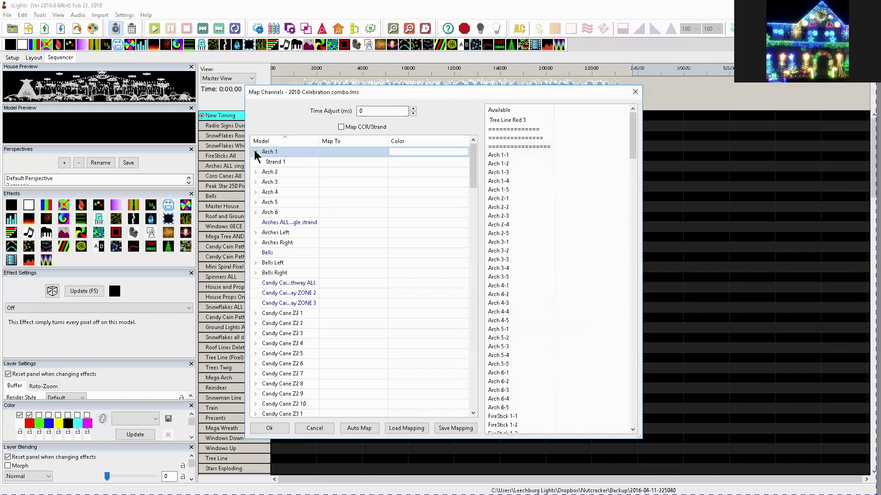
left_click(257, 162)
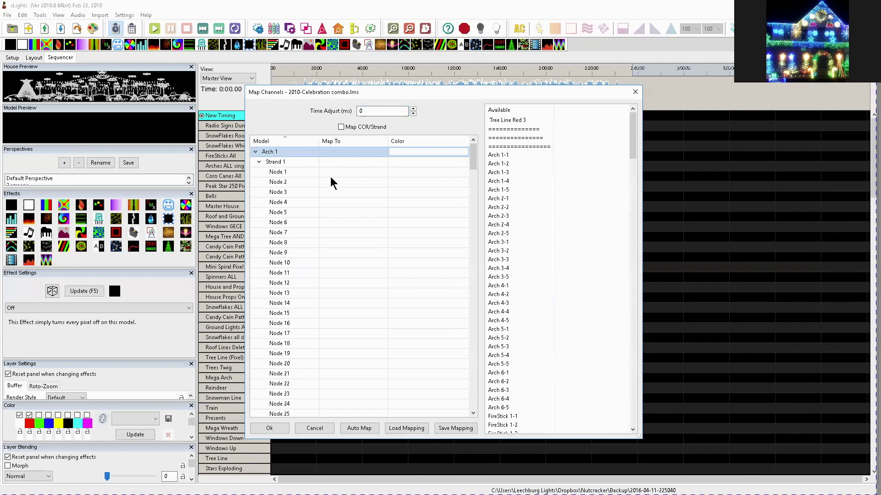
Step: Map the channels Arch 1-1 through Arch 1-4 to Nodes 1 through 4 of Arch 1's Strand 1
left_click_drag(499, 159, 321, 173)
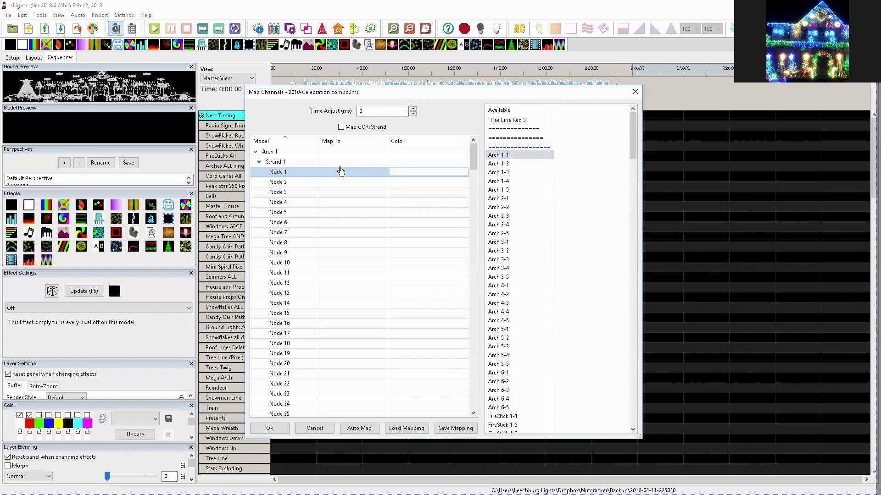
left_click_drag(500, 169, 338, 183)
left_click_drag(504, 173, 355, 192)
left_click_drag(473, 167, 349, 202)
left_click(498, 183)
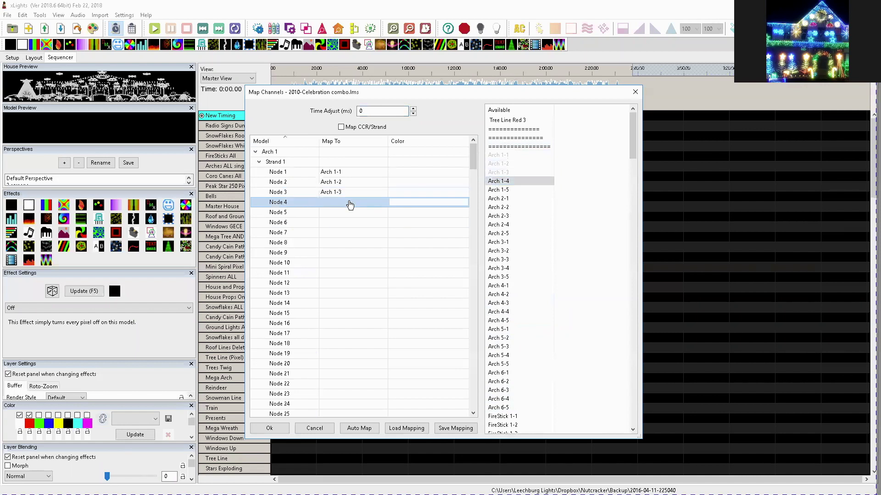
Step: Clear the channel mappings of Nodes 2, 3 and 4 on Arch 1's Strand 1
left_click(332, 182)
key("Delete")
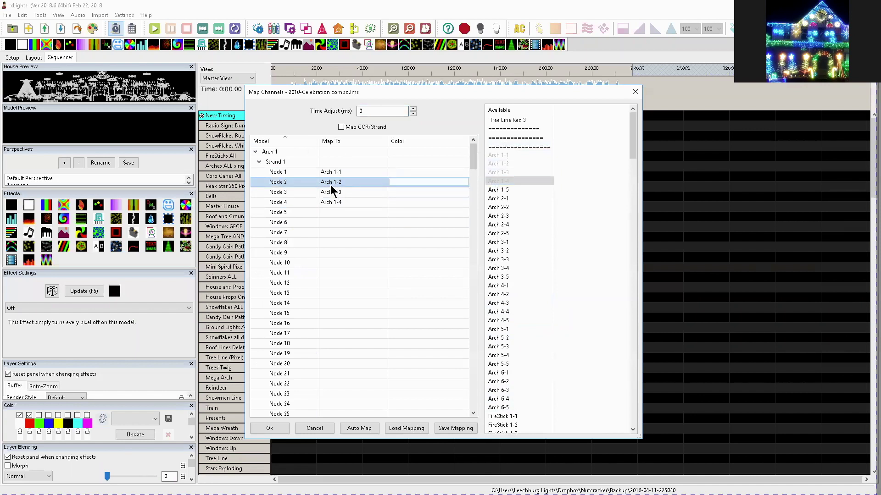
left_click(330, 192)
key("Delete")
left_click(335, 203)
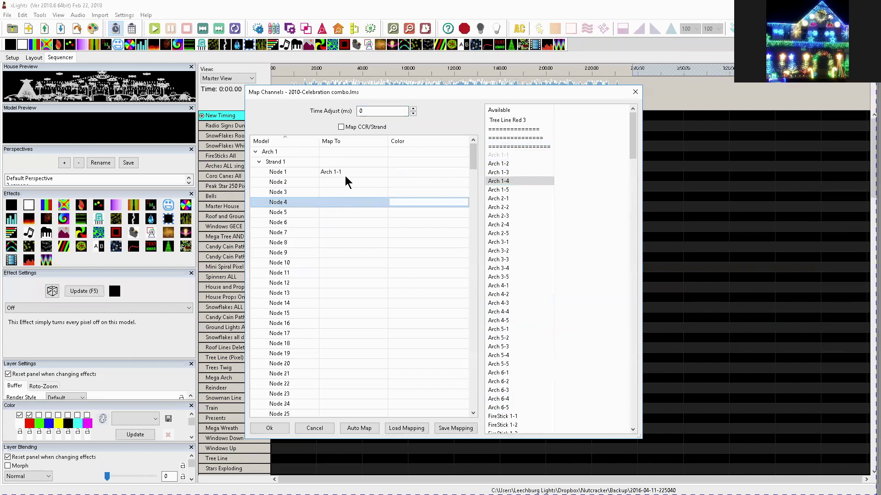
Step: Map the channel Arch 1-1 to each of Nodes 2 through 10 on Arch 1's Strand 1
left_click(332, 173)
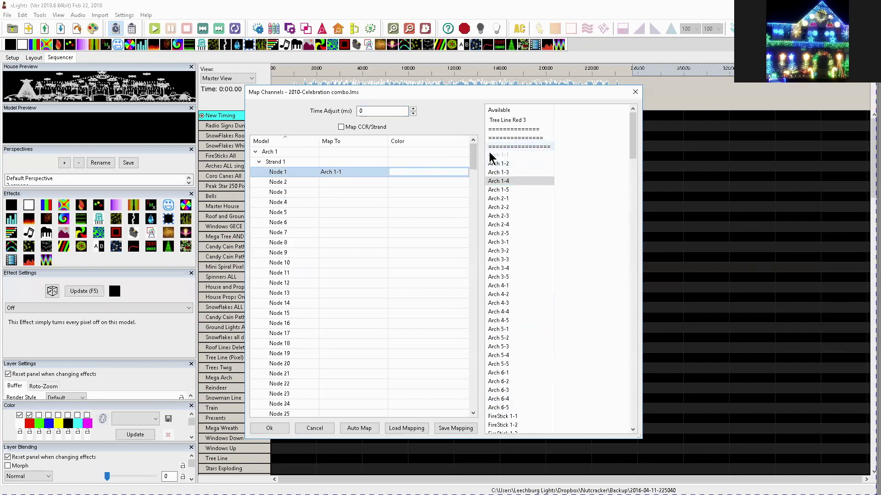
left_click_drag(492, 157, 324, 182)
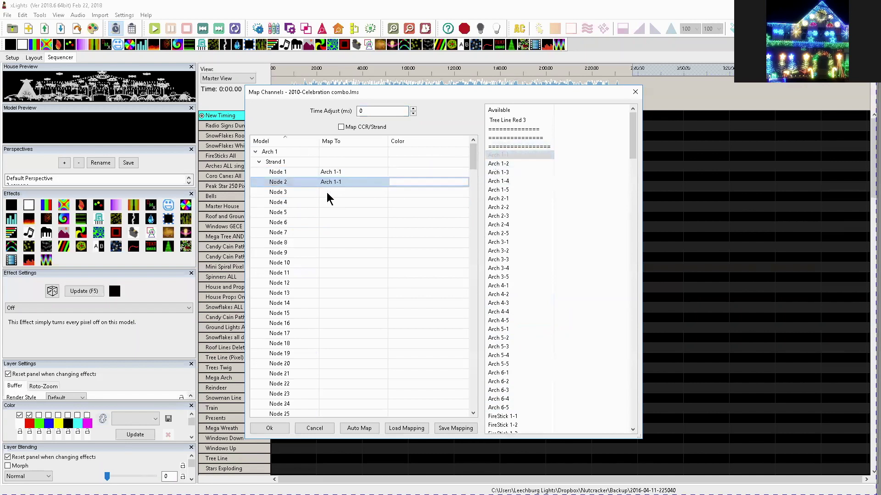
left_click(326, 191)
left_click(329, 199)
left_click(330, 213)
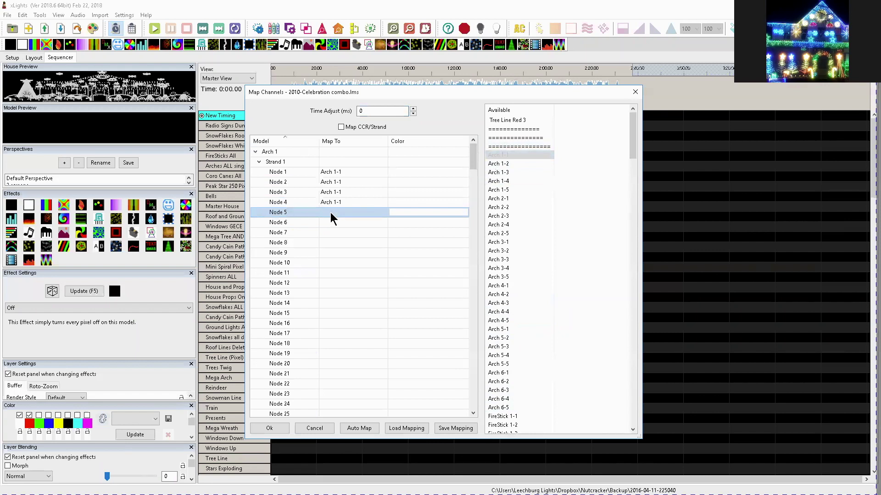
left_click(330, 219)
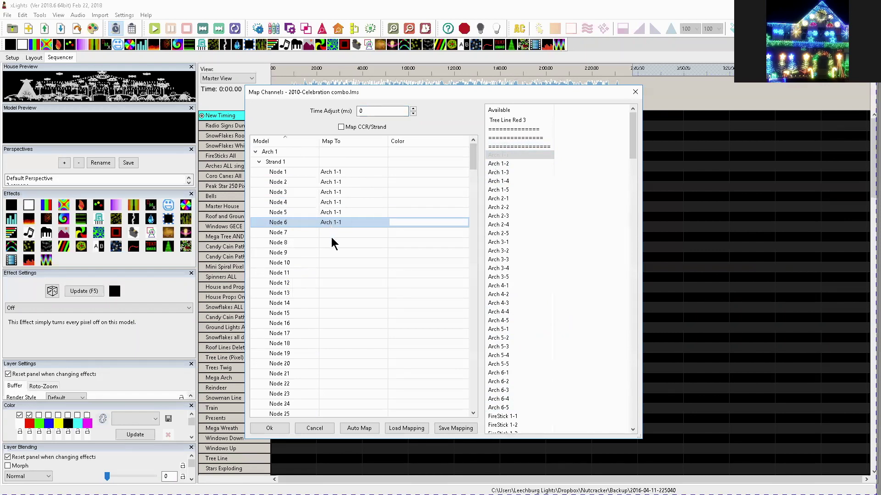
left_click(328, 232)
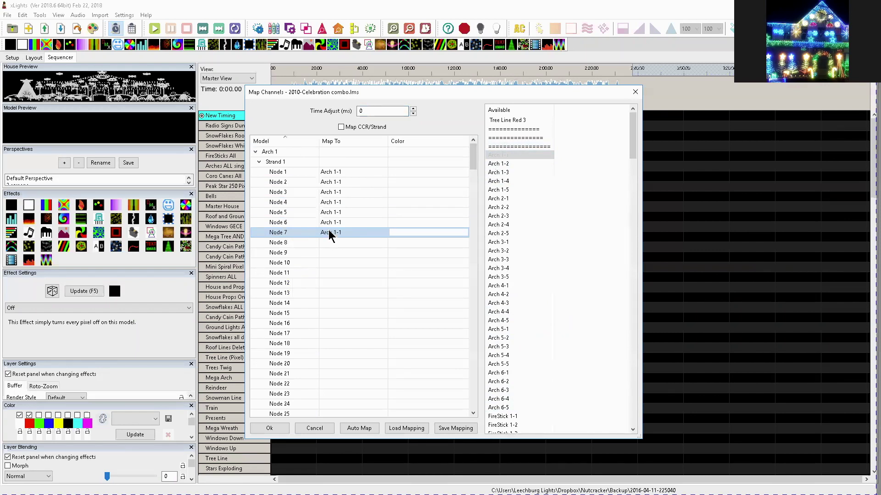
left_click(336, 244)
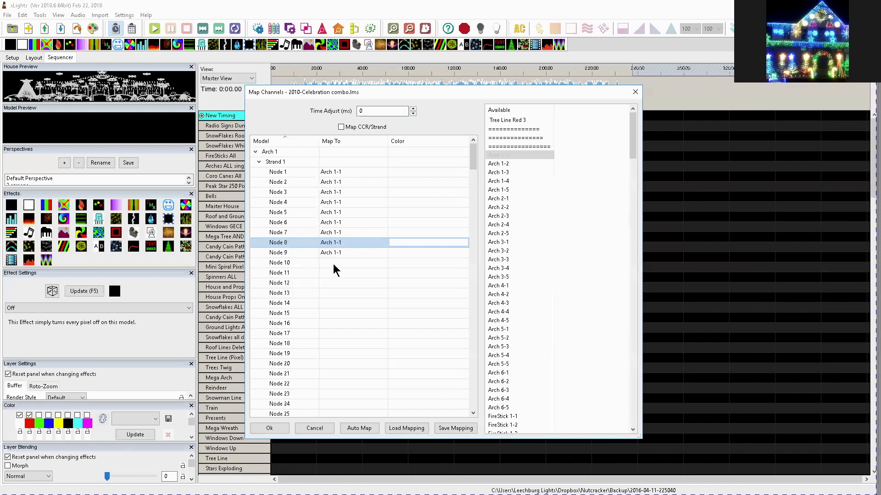
left_click(333, 264)
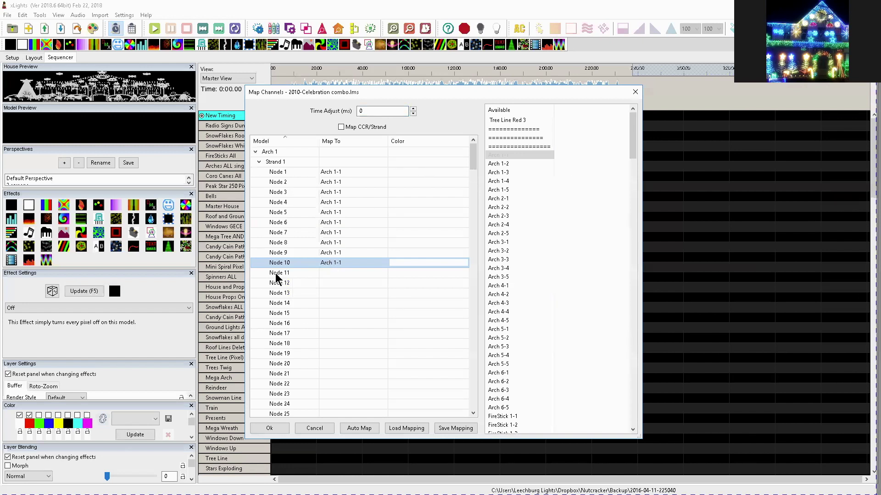
Step: Map the channel Arch 1-2 to Nodes 11 through 13 of Arch 1, and open the mapping save dialog without saving
left_click(498, 162)
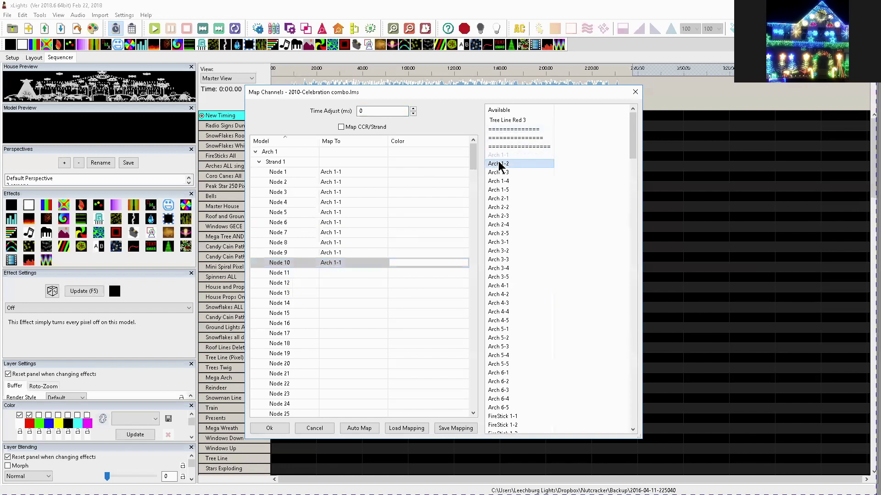
left_click(332, 270)
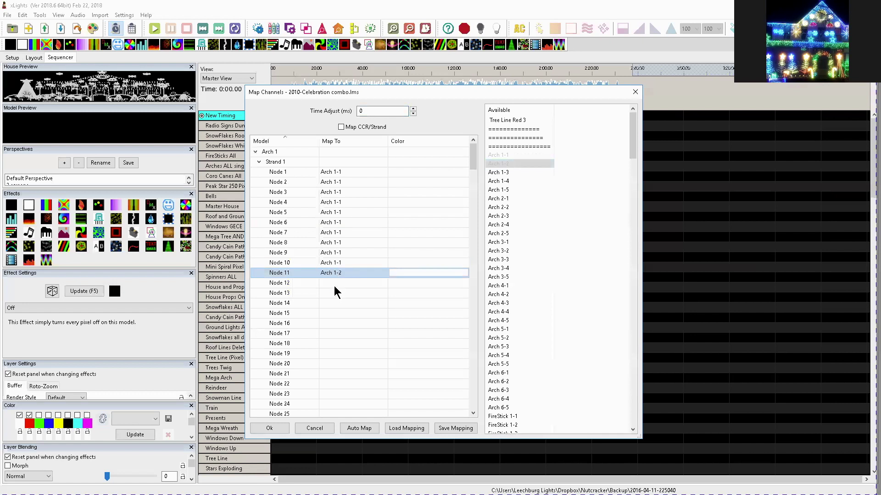
left_click(334, 283)
left_click(334, 292)
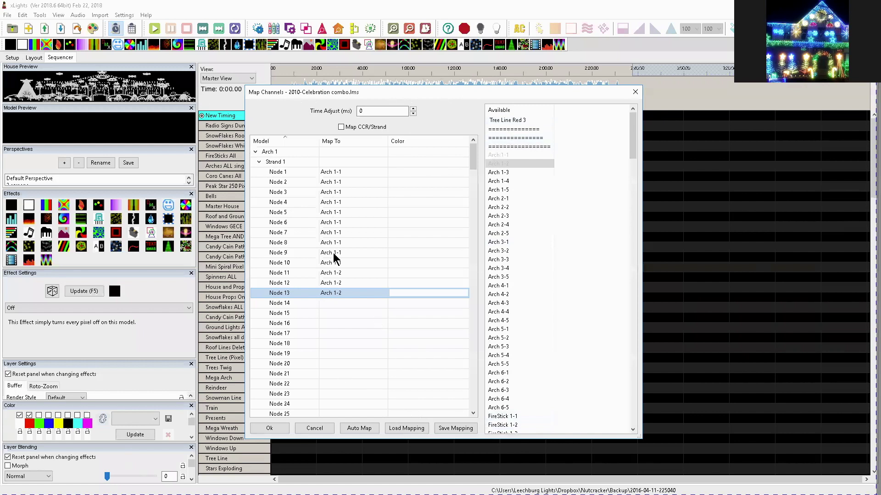
left_click(456, 428)
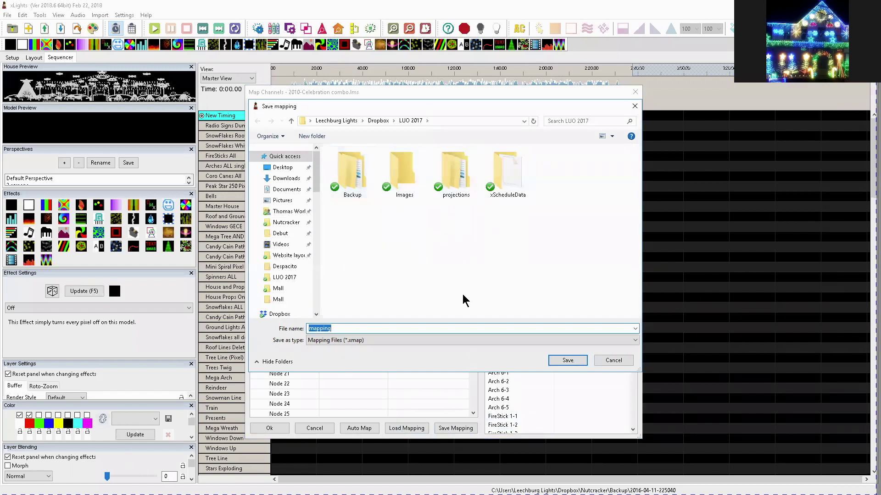
left_click(613, 360)
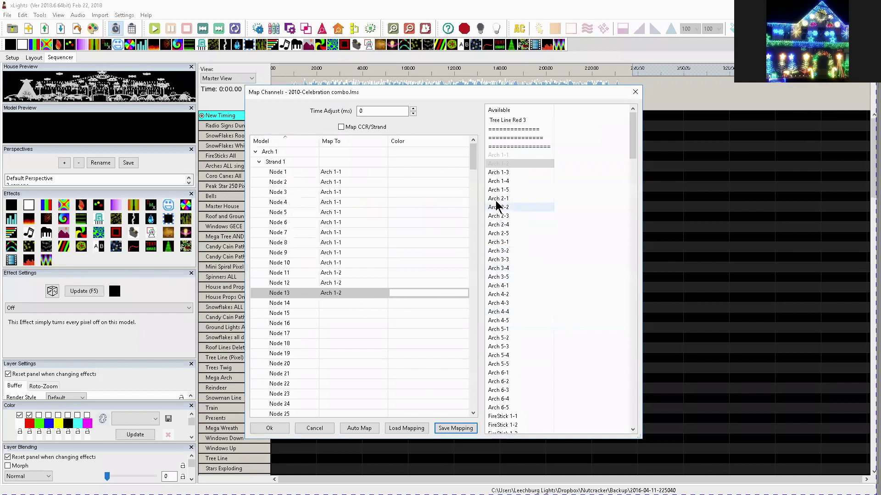
Step: Expand the Reindeer model down to the nodes of its Strand 1 and select Node 1
left_click_drag(475, 163, 479, 328)
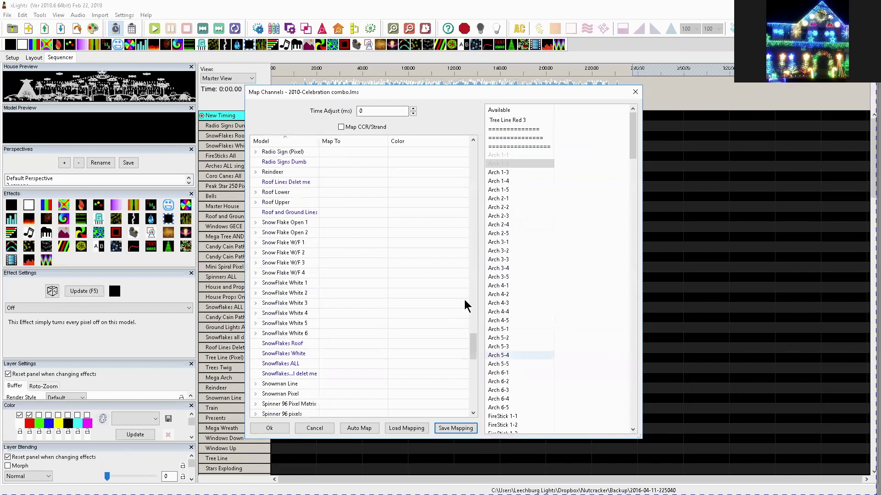
left_click(268, 175)
left_click(255, 173)
left_click(273, 183)
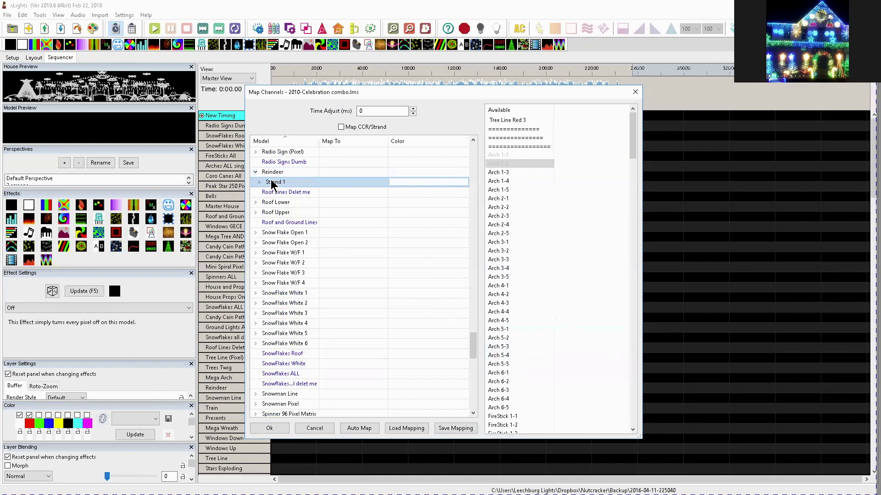
key("Delete")
left_click(259, 183)
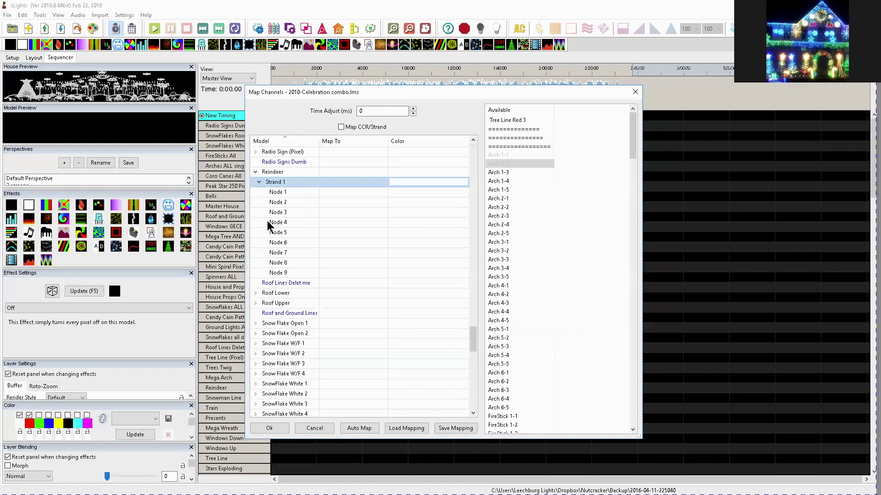
left_click(279, 271)
left_click(331, 192)
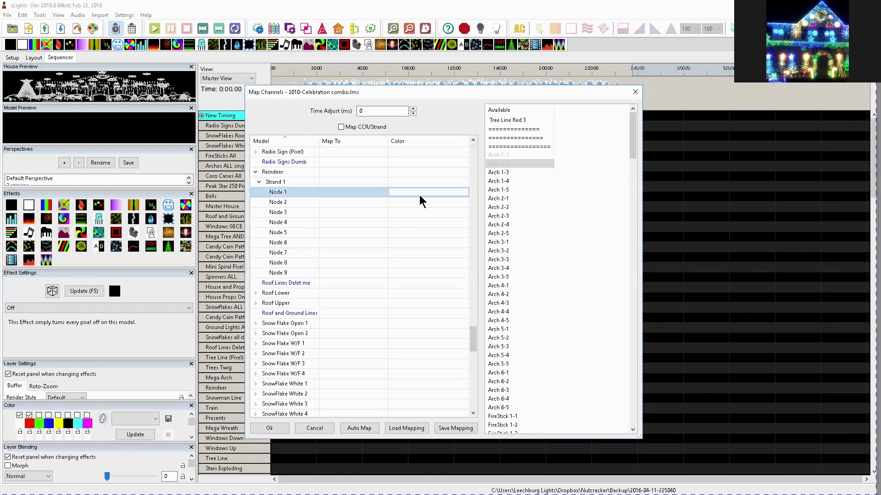
Step: Map the channels Reindeer 1, Reindeer 2 and Reindeer 3 to Nodes 1, 2 and 3 of the Reindeer model's Strand 1
scroll(548, 351, "down", 16)
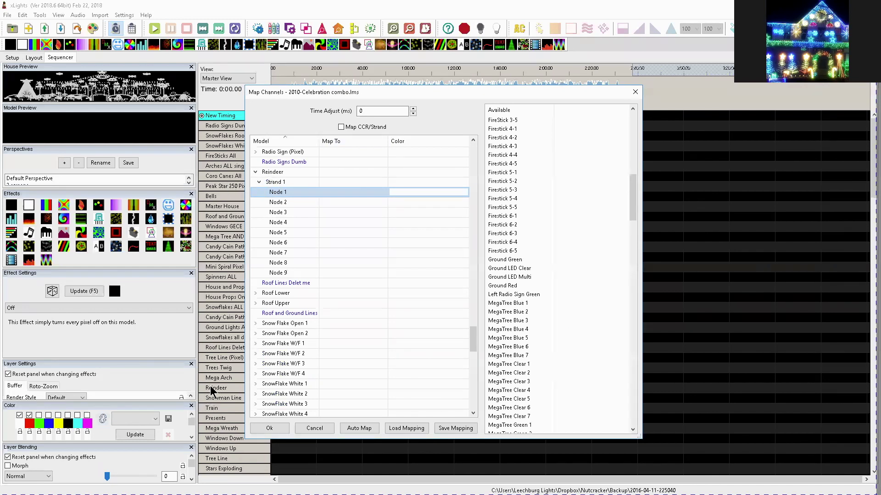
left_click_drag(369, 93, 420, 93)
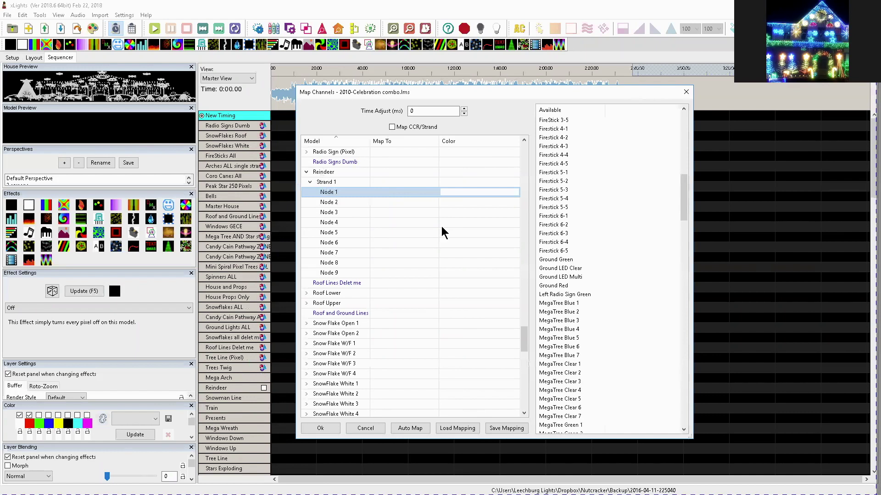
left_click_drag(684, 208, 679, 310)
left_click(551, 147)
left_click_drag(551, 147, 404, 202)
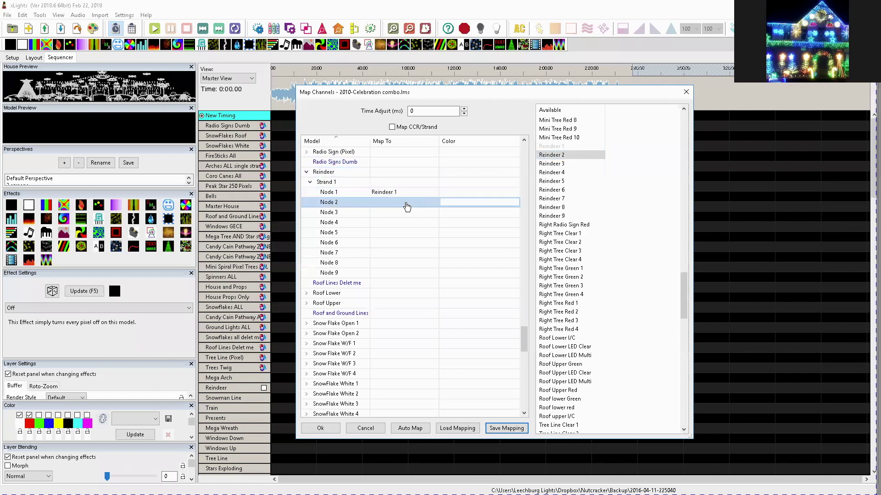
left_click_drag(551, 164, 403, 213)
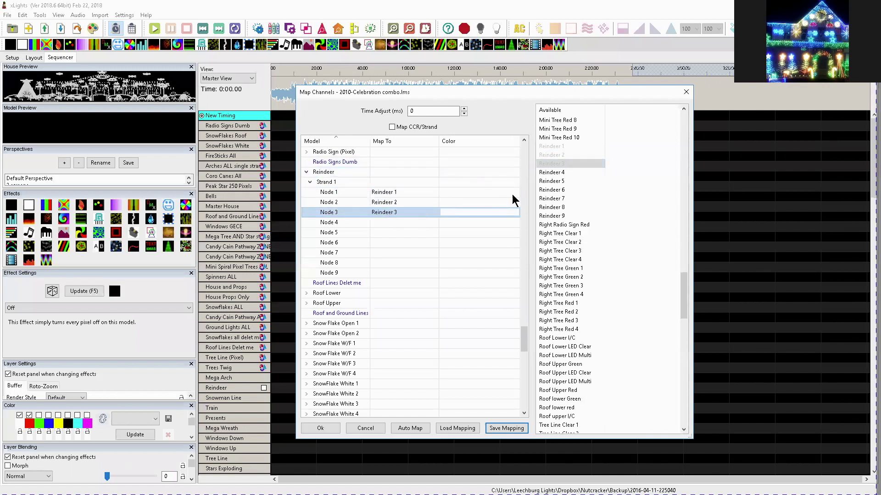
left_click_drag(546, 177, 407, 212)
left_click(403, 222)
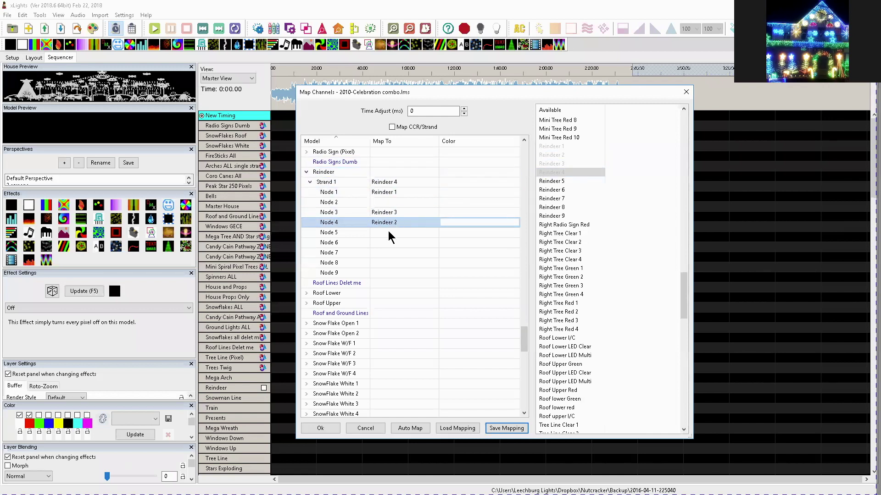
left_click_drag(391, 222, 384, 182)
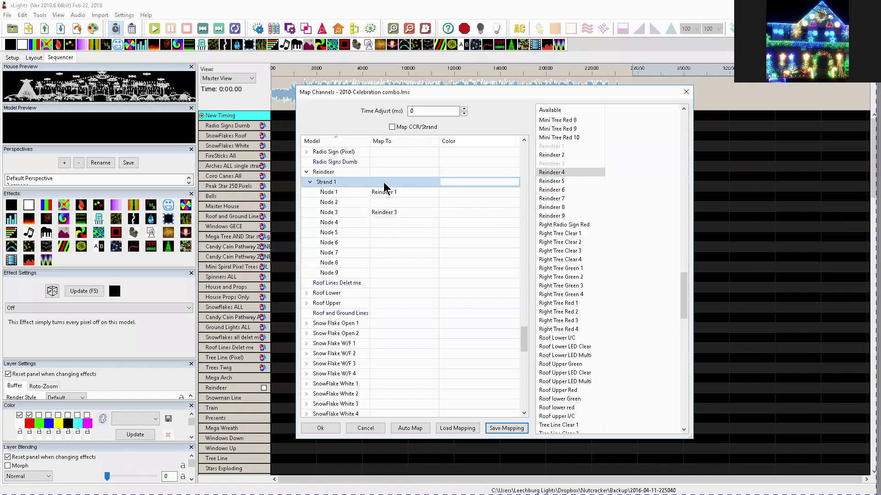
left_click(552, 155)
double_click(409, 205)
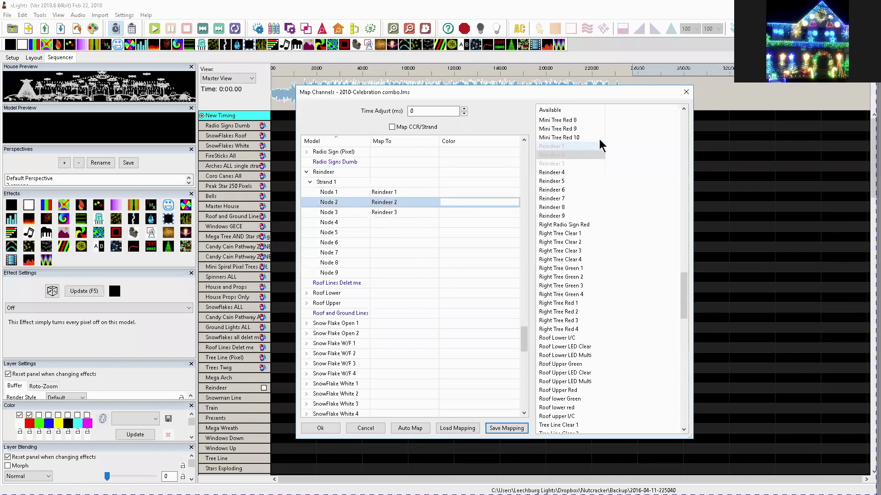
Step: Map the channels Reindeer 4 through Reindeer 9 to Nodes 4 through 9 of the Reindeer model's Strand 1
left_click_drag(551, 172, 339, 225)
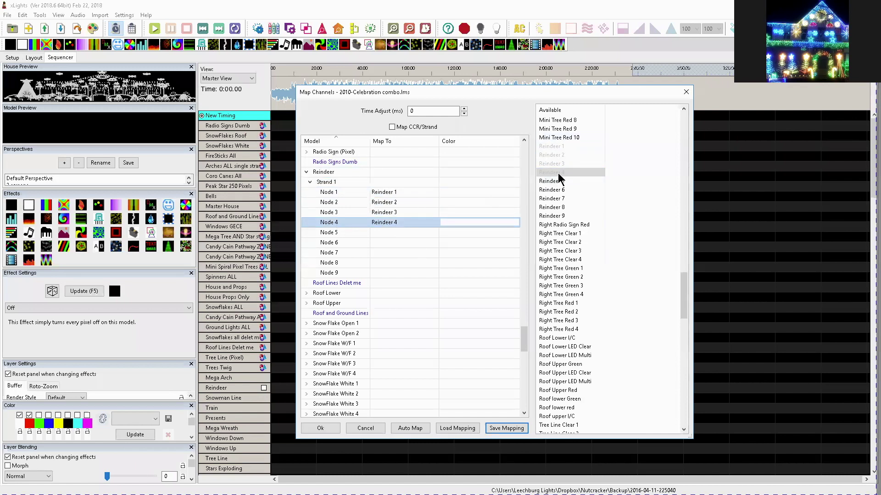
left_click_drag(552, 181, 422, 231)
left_click_drag(553, 189, 417, 243)
left_click_drag(572, 200, 435, 253)
left_click_drag(556, 207, 403, 264)
left_click_drag(553, 216, 405, 273)
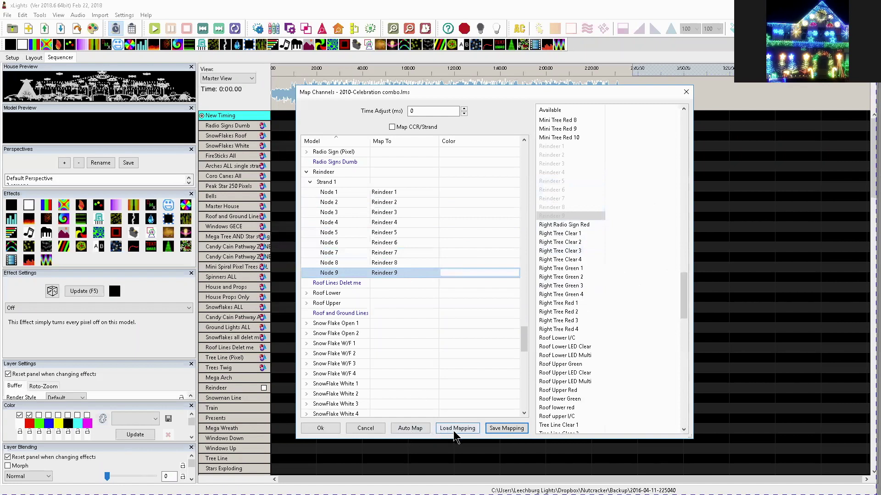
Step: Save the channel mapping to a mapping file and import the mapped effects into the sequence
left_click(506, 428)
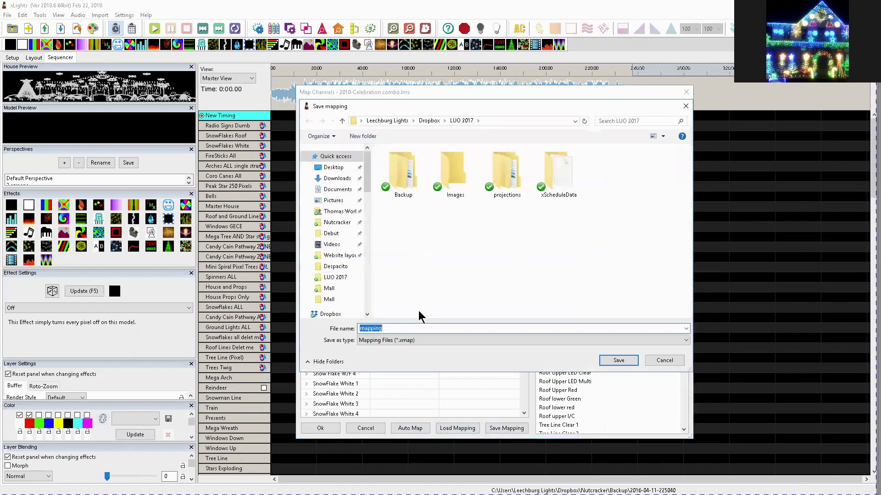
key("End")
key("Return")
left_click(320, 428)
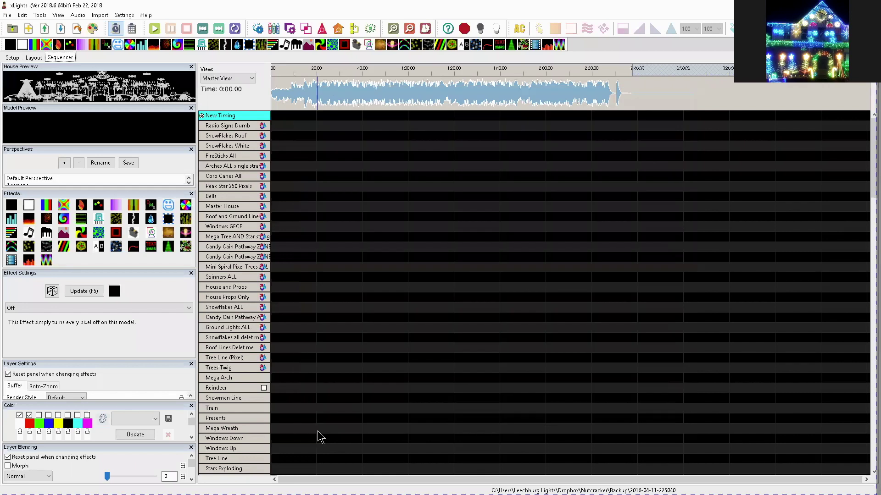
Step: Expand the Reindeer model's Strand 1 down to its nodes in the sequencer and render the whole sequence
double_click(226, 388)
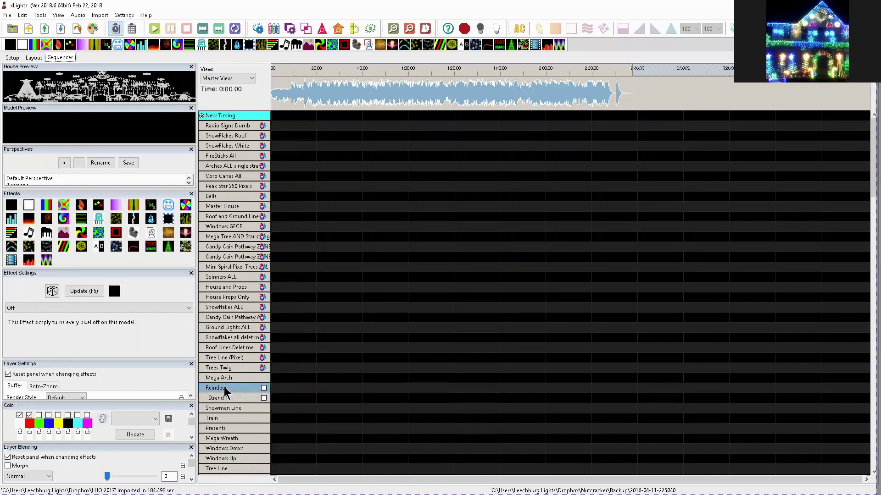
double_click(218, 399)
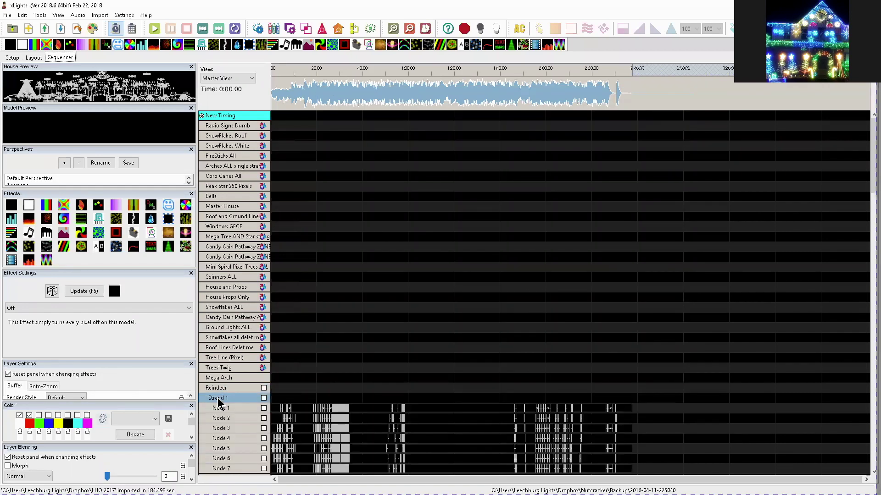
scroll(301, 356, "down", 6)
scroll(281, 208, "up", 5)
scroll(281, 208, "up", 2)
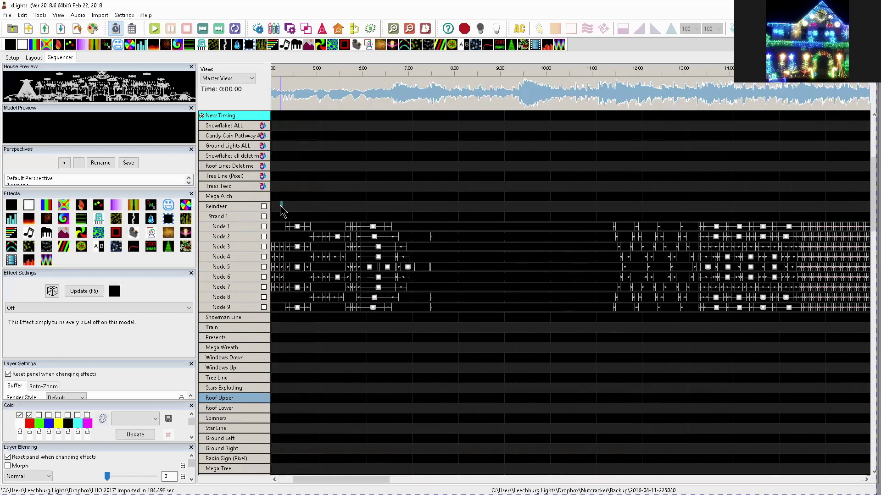
left_click(92, 29)
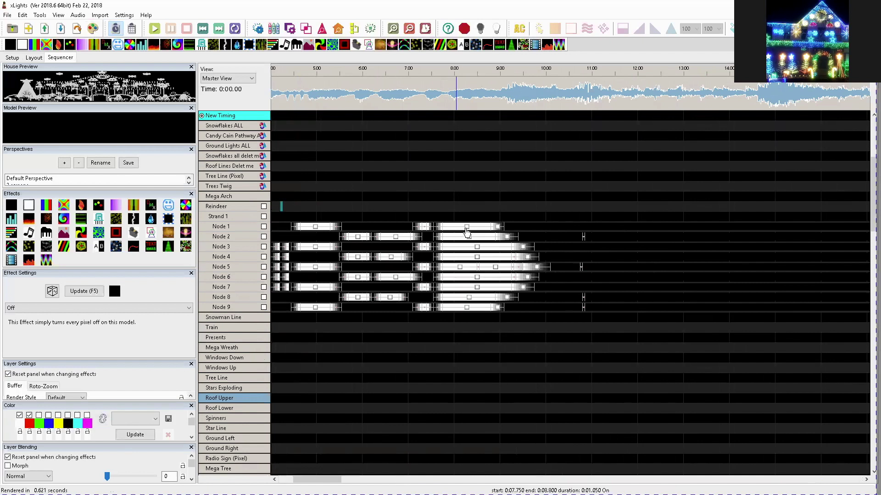
Step: Try moving Node 1's short effect earlier on the timeline and move it back to its place
left_click_drag(413, 226, 385, 227)
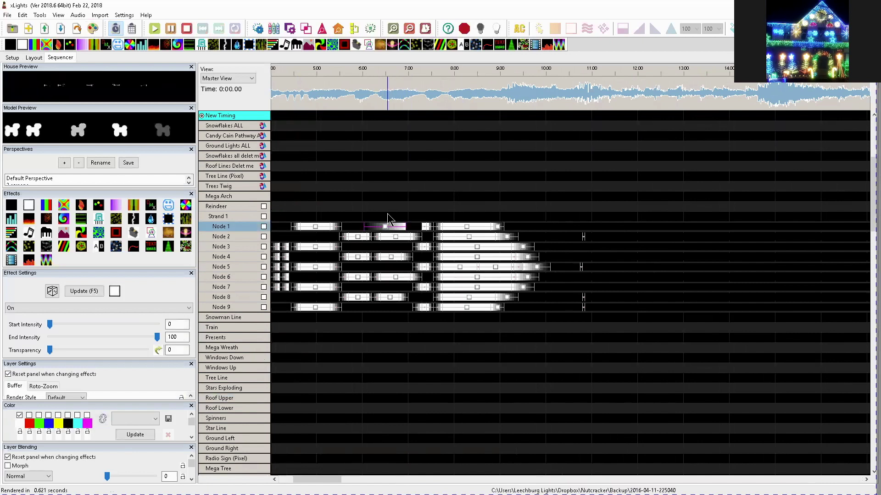
left_click(398, 228)
mouse_move(399, 232)
left_mouse_down()
mouse_move(416, 228)
mouse_move(394, 225)
mouse_move(409, 225)
left_mouse_up()
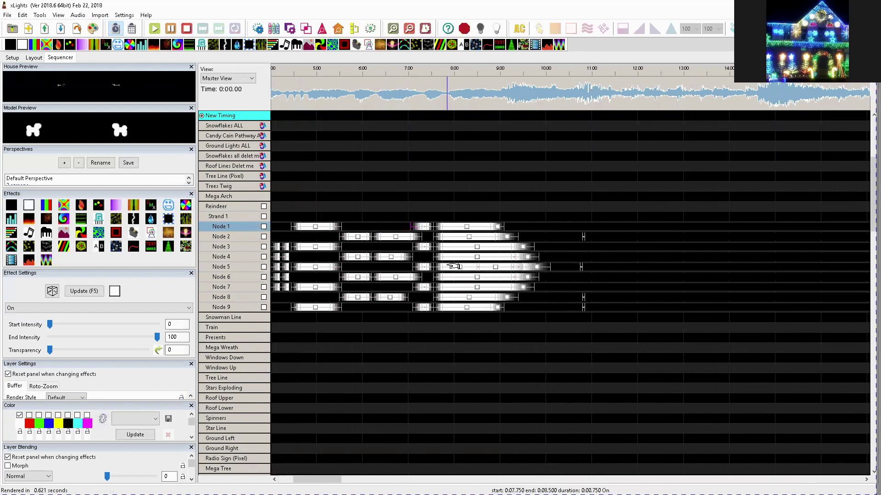
left_click(478, 308)
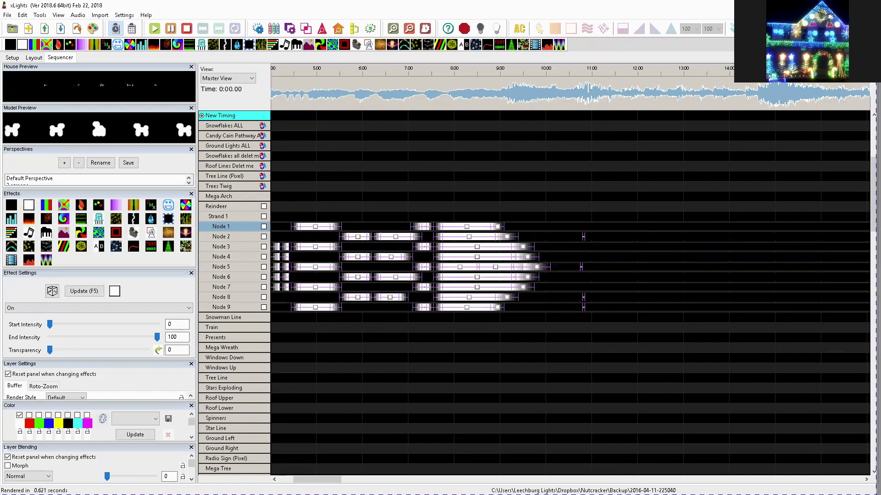
key("ctrl+o")
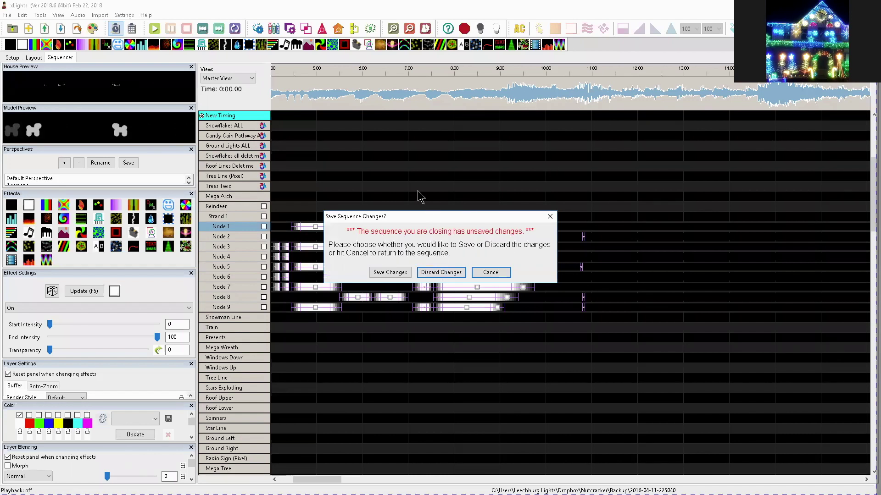
left_click(488, 272)
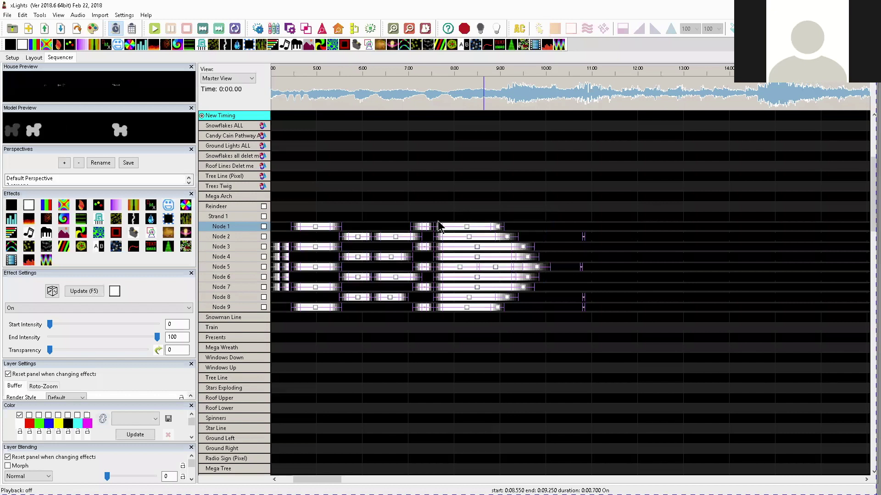
left_click_drag(306, 480, 329, 483)
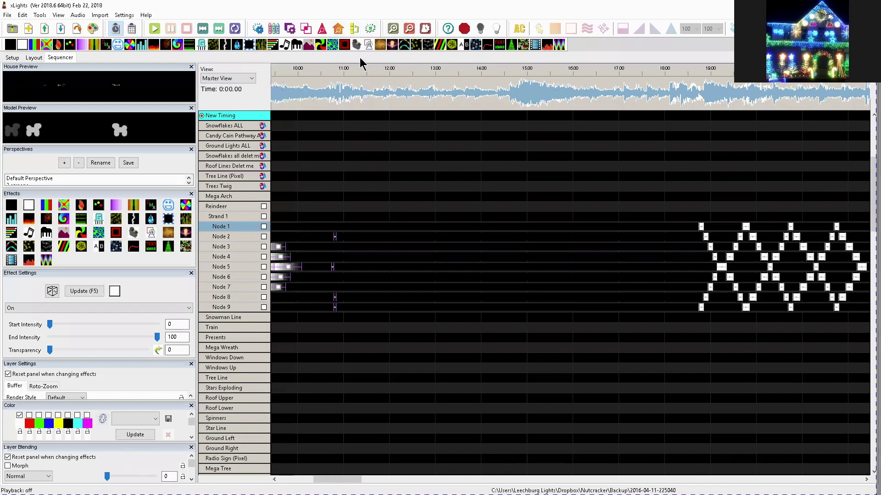
Step: Add a new timing grid with a 50ms interval in the sequence settings
left_click(425, 30)
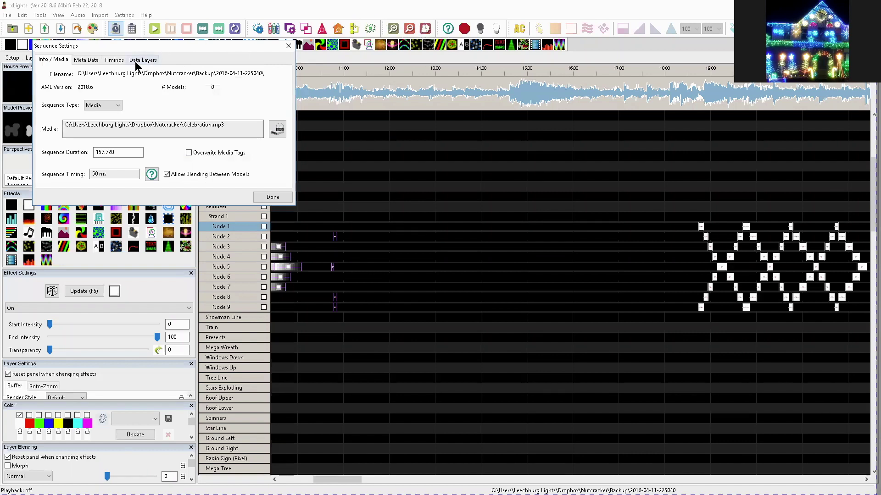
left_click(114, 61)
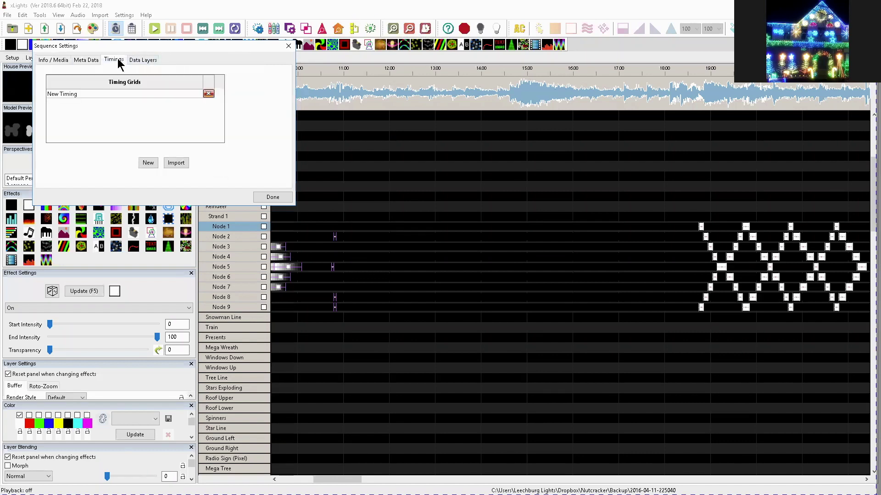
left_click(147, 163)
left_click(112, 104)
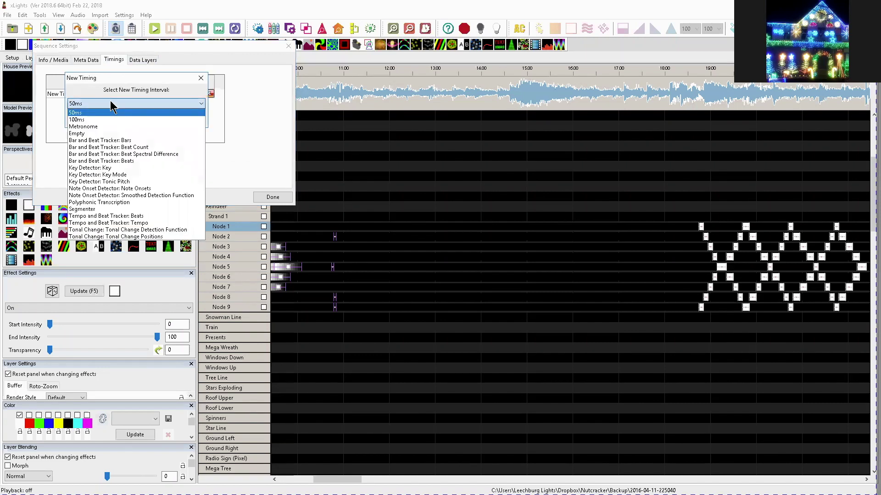
left_click(73, 114)
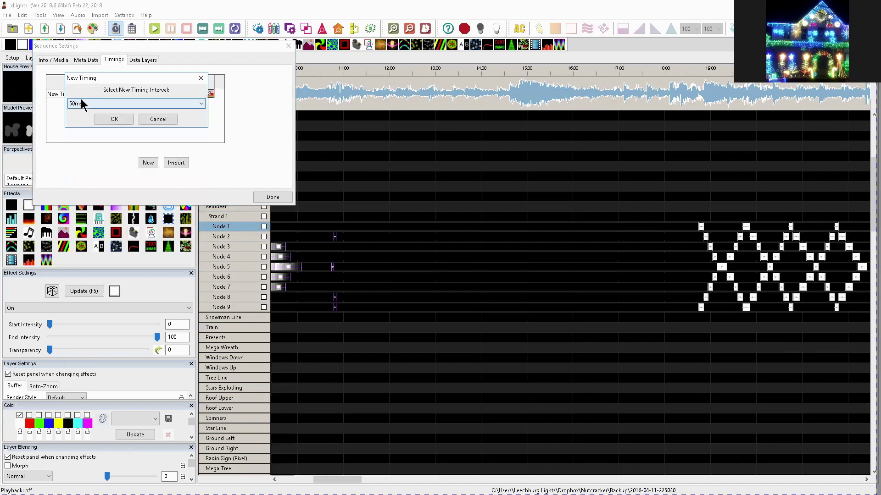
left_click(110, 120)
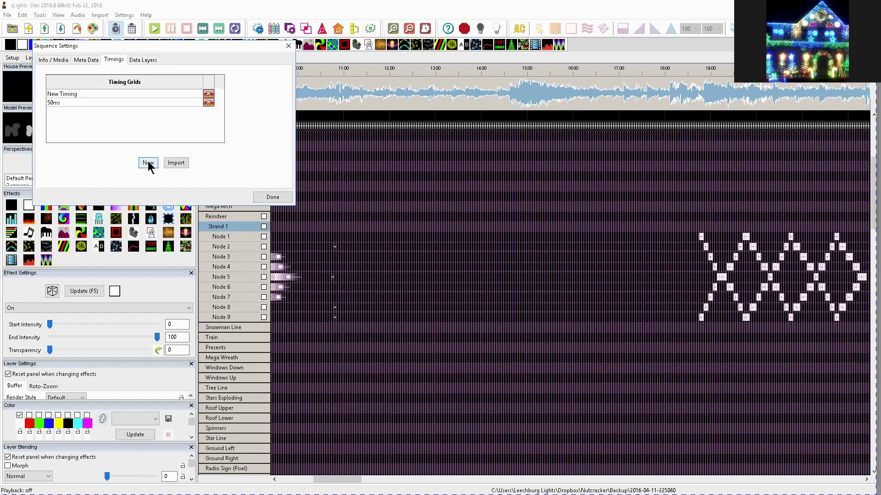
Step: Try to add a second 50ms timing grid to the sequence
left_click(148, 163)
left_click(113, 120)
left_click(486, 282)
Step: Close the sequence settings and examine the 50ms timing marks near 11 seconds on the timeline
left_click(260, 197)
left_click_drag(302, 98, 311, 99)
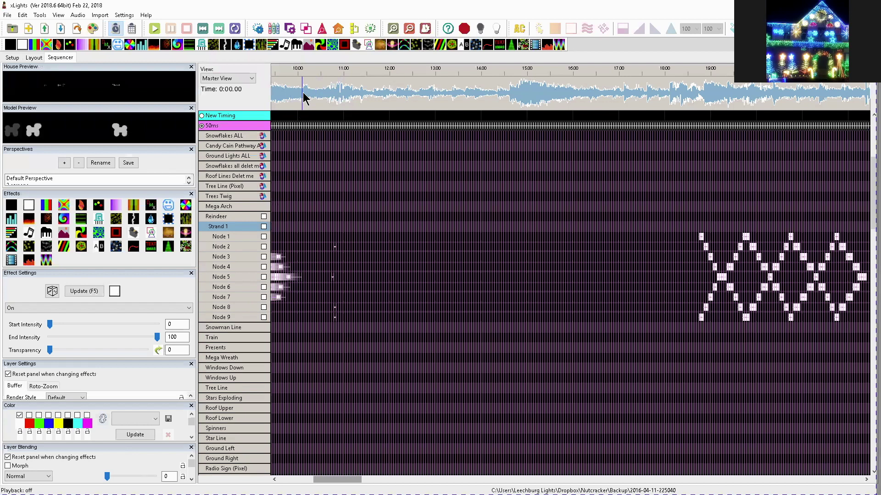
left_click(345, 98)
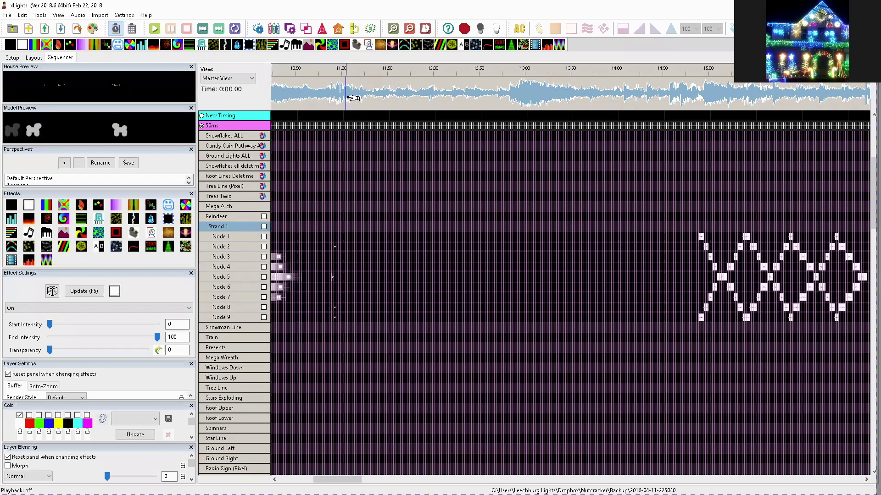
scroll(352, 98, "up", 2)
scroll(353, 97, "up", 1)
scroll(352, 97, "up", 3)
scroll(352, 97, "down", 4)
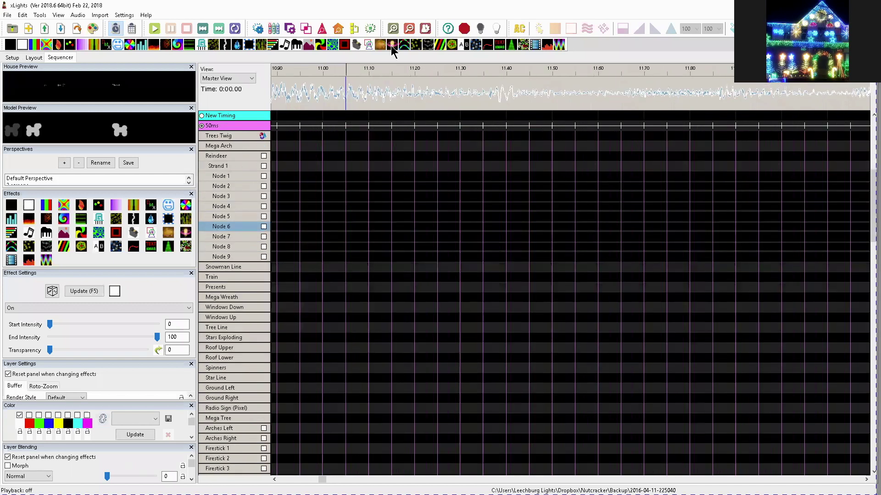
left_click(39, 15)
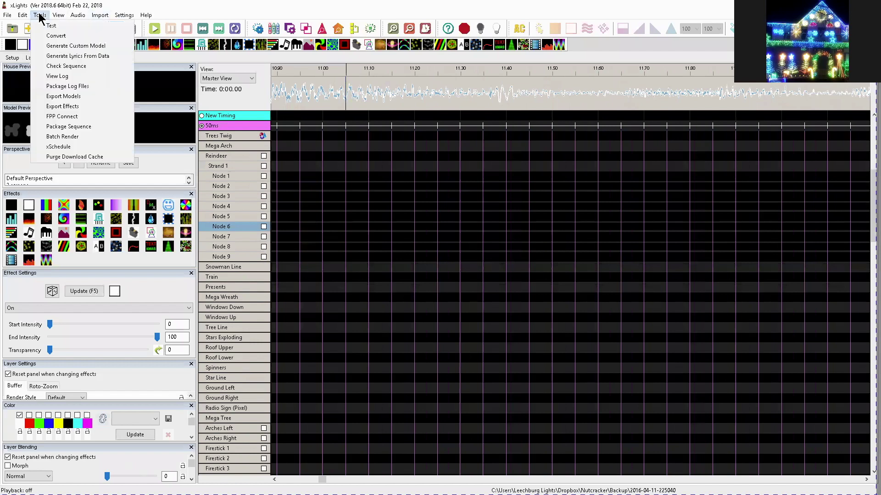
mouse_move(120, 17)
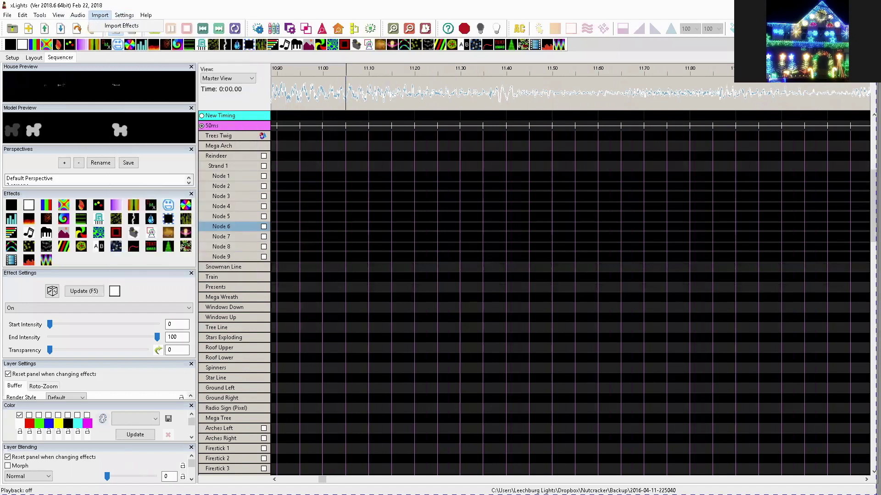
mouse_move(58, 15)
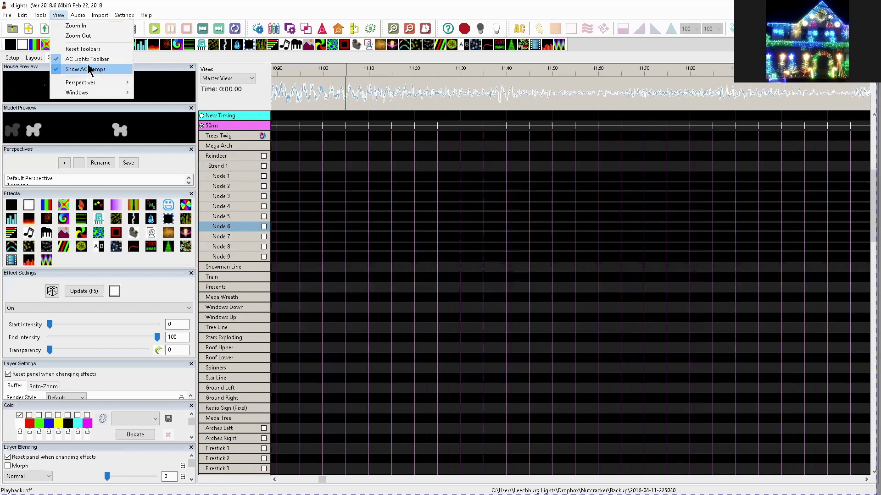
left_click(59, 18)
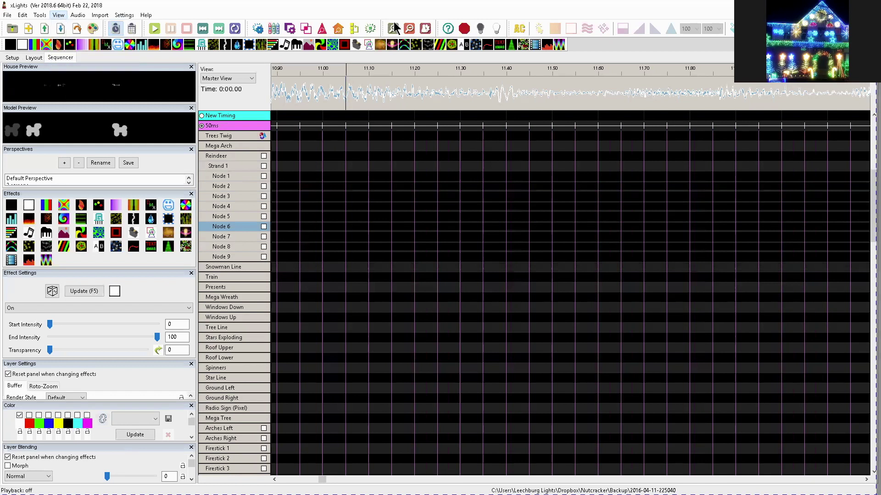
Step: Hide the AC Lights Toolbar and show it again
left_click(59, 16)
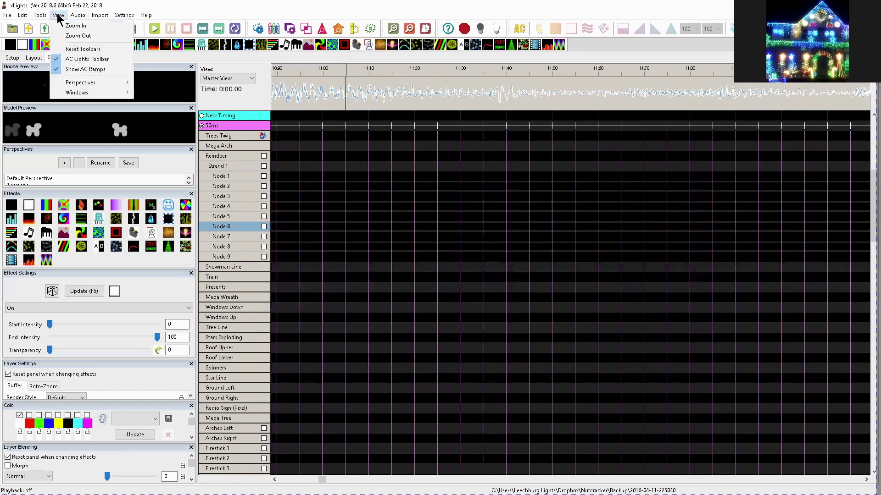
left_click(59, 64)
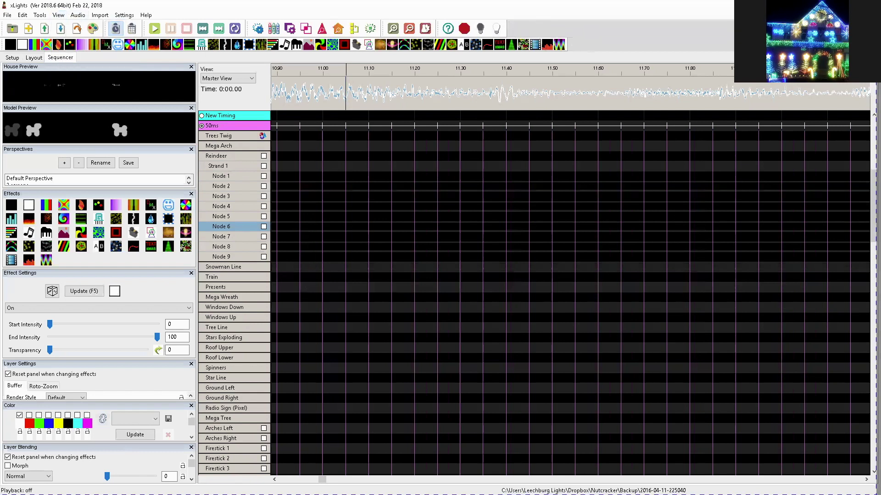
left_click(58, 16)
left_click(64, 63)
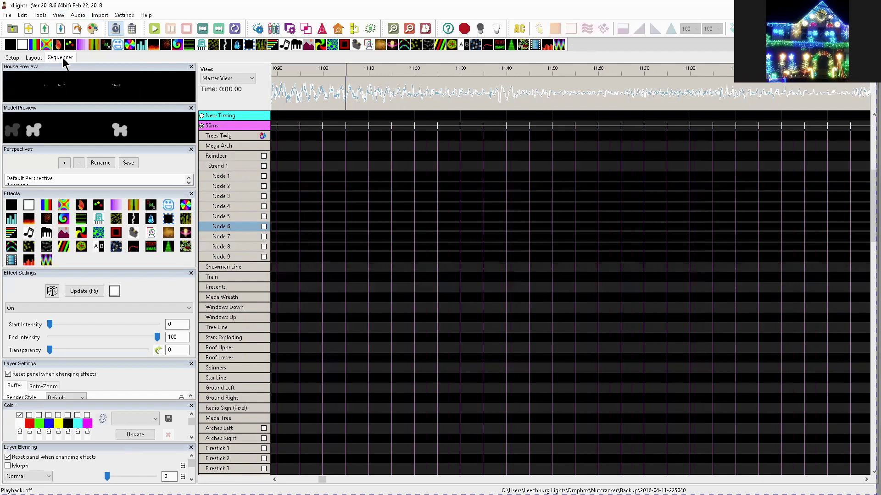
Step: Turn AC mode on and off again, floating the AC toolbar over the grid and re-docking it in between
left_click(519, 29)
left_click(519, 29)
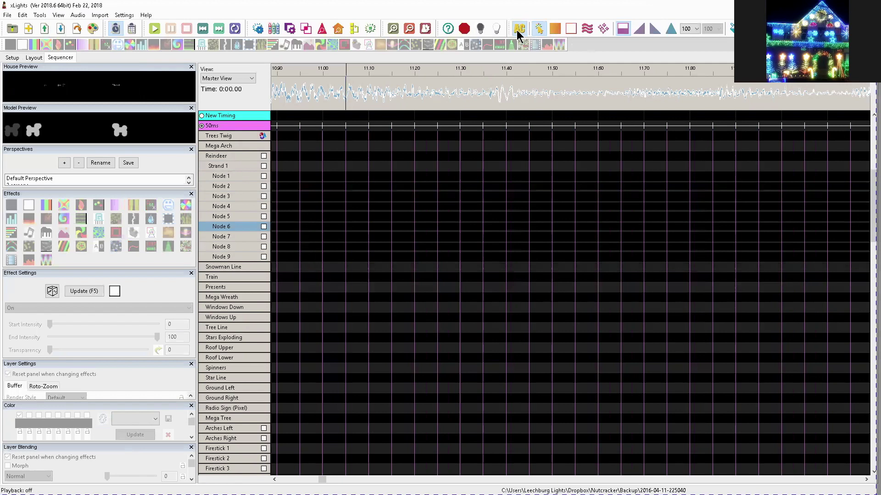
left_click_drag(508, 28, 265, 61)
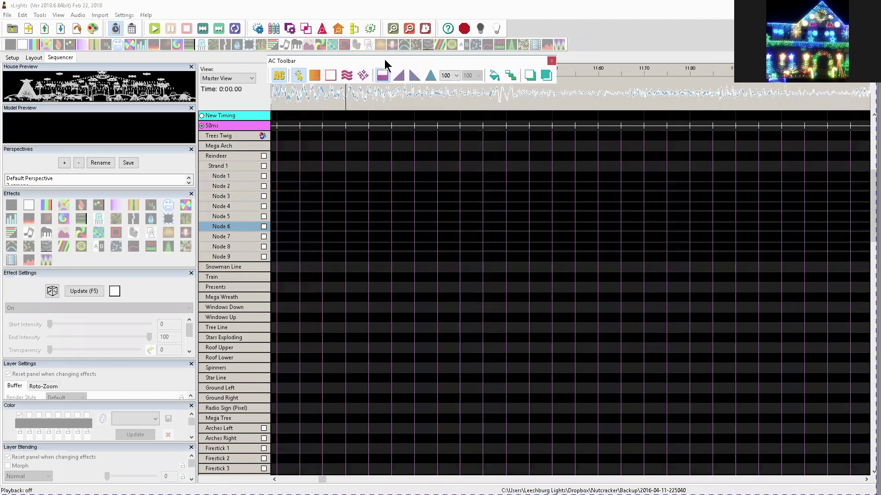
left_click_drag(385, 59, 474, 137)
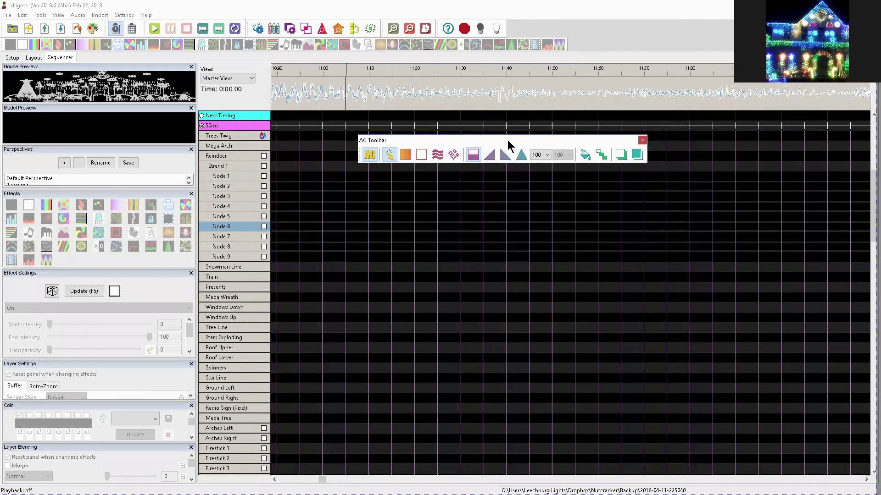
left_click_drag(507, 139, 604, 34)
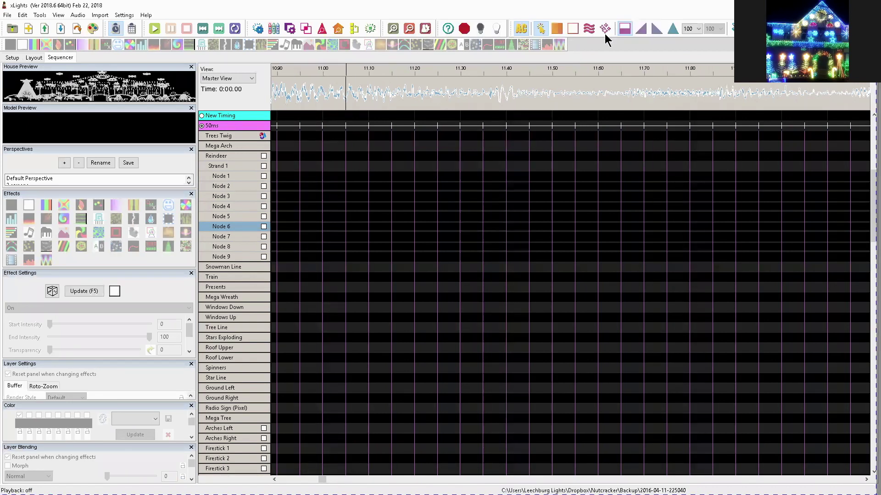
left_click(521, 29)
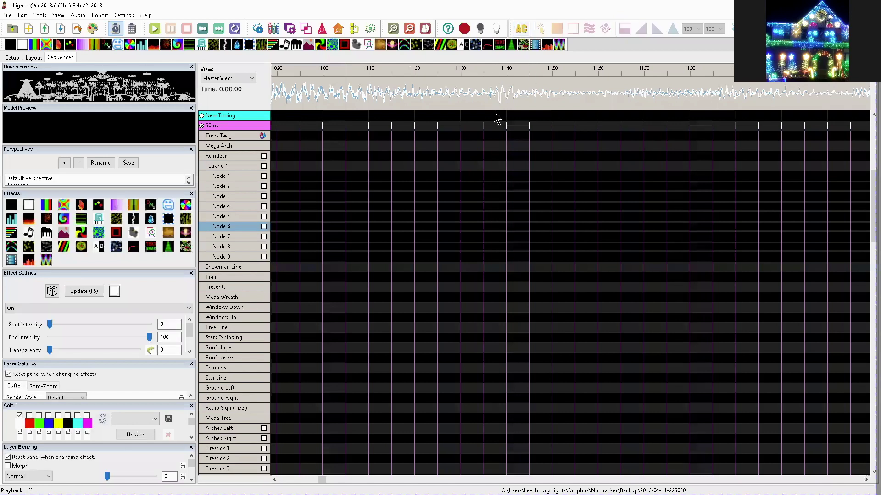
Step: Turn on AC mode, select a cell on a Reindeer node row, and try the Off tool across empty node cells
left_click(518, 30)
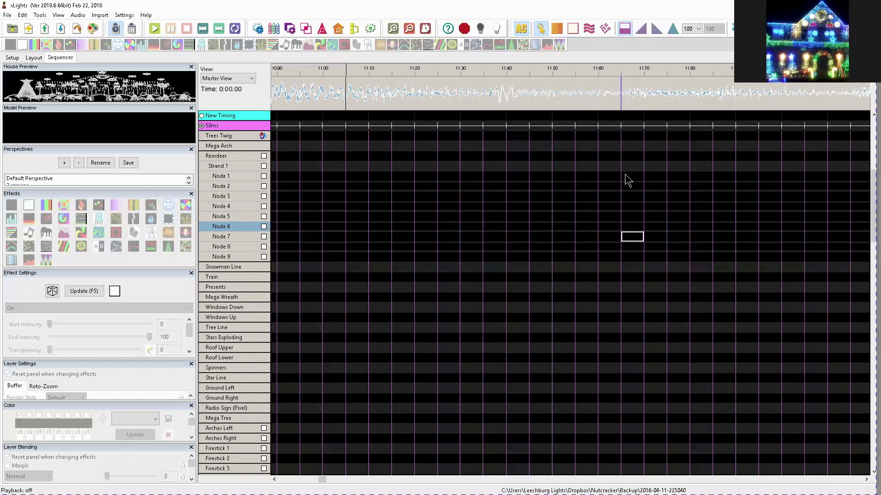
left_click(538, 246)
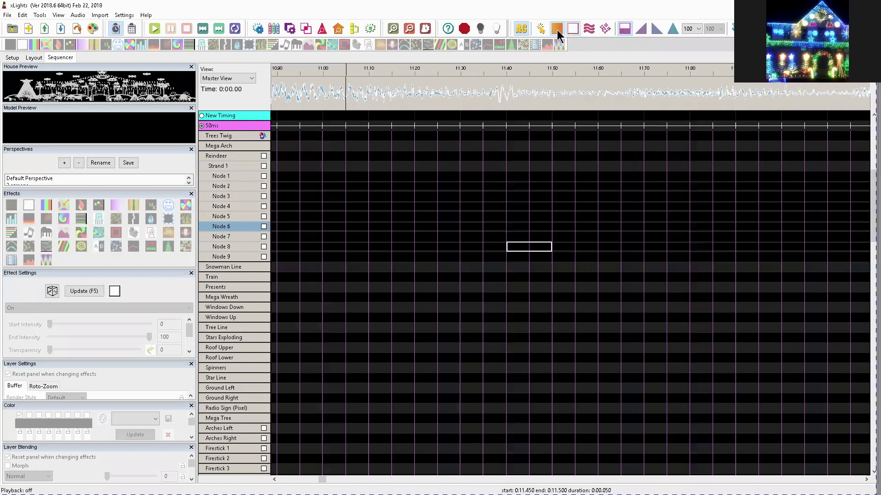
left_click_drag(508, 176, 571, 218)
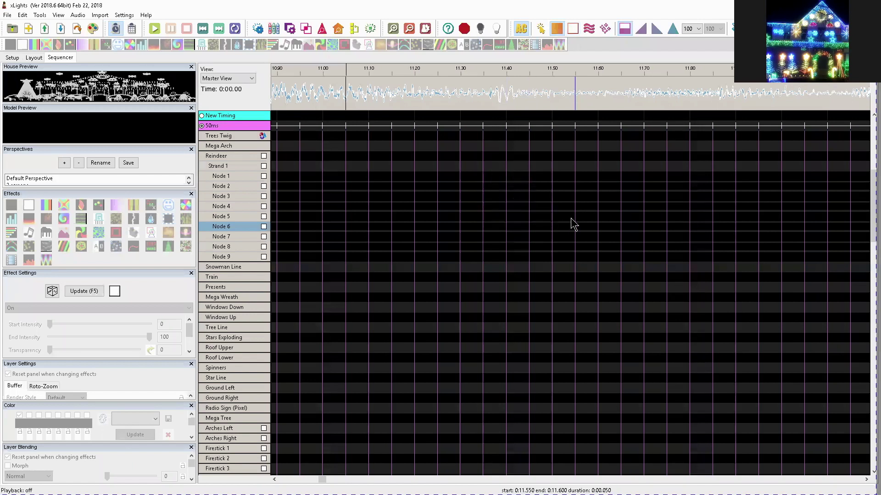
left_click_drag(417, 231, 447, 228)
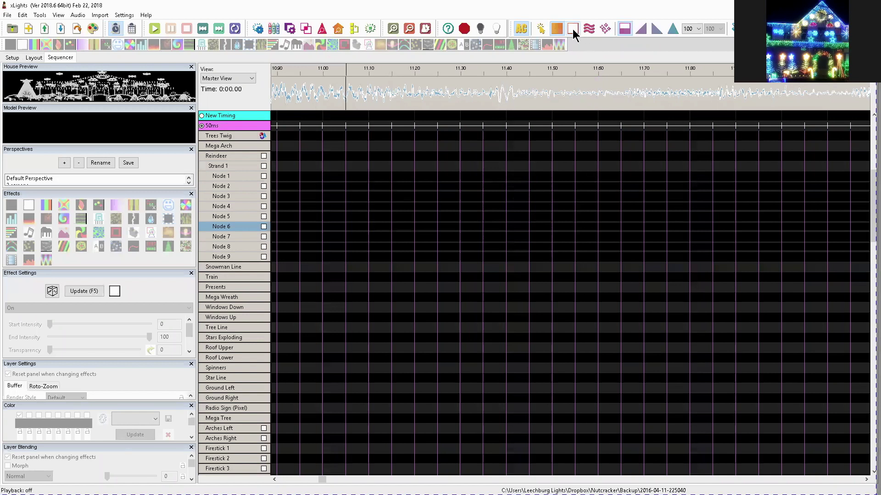
Step: Paint blocks of On effects across the Reindeer nodes and from Mega Arch to Snowman Line, between about 11.10 and 11.90 seconds
left_click_drag(573, 29, 521, 225)
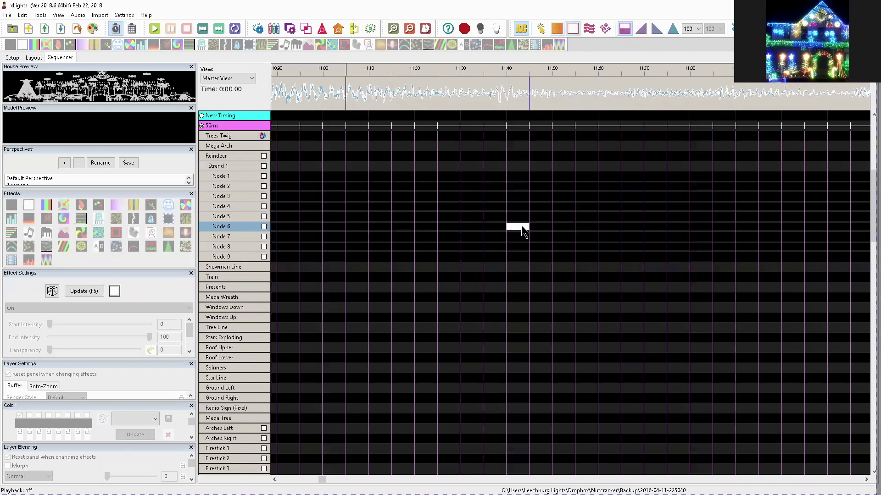
left_click_drag(572, 235, 594, 238)
left_click(549, 221)
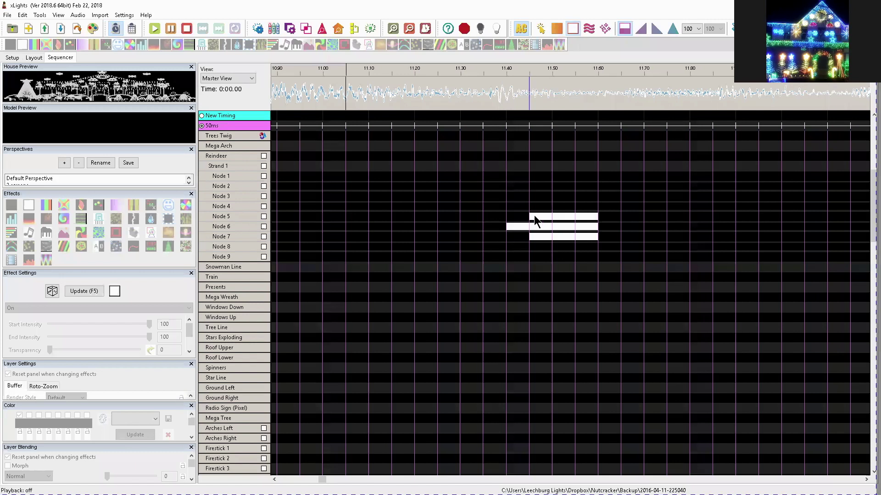
left_click_drag(385, 236, 470, 258)
left_click_drag(403, 165, 473, 226)
left_click_drag(621, 141, 736, 271)
Step: Expand Roof Upper to its nodes and paint On blocks there and from Tree Line down, between about 10.95 and 11.70 seconds
double_click(226, 349)
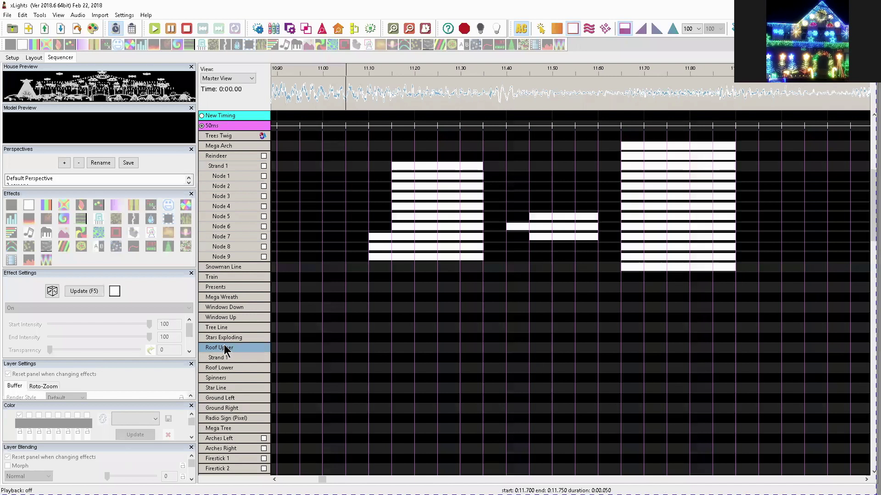
double_click(213, 362)
mouse_move(301, 353)
left_mouse_down()
mouse_move(448, 421)
mouse_move(454, 412)
left_mouse_up()
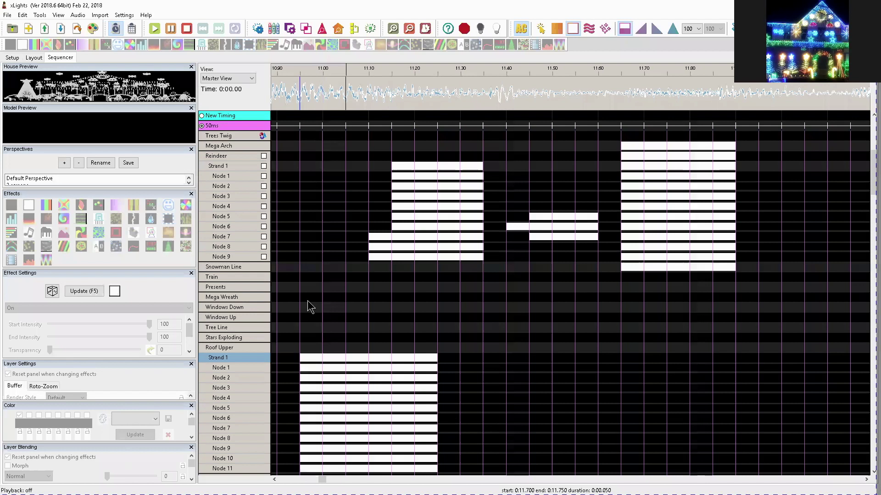
left_click_drag(532, 324, 653, 389)
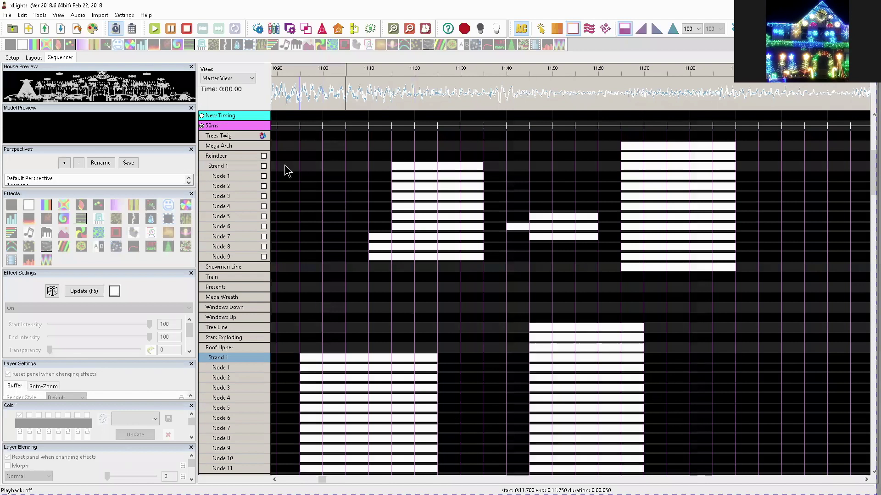
Step: Paint a Shimmer block across Reindeer Nodes 2 to 4 from about 11.95 to 12.25 seconds
scroll(462, 207, "right", 6)
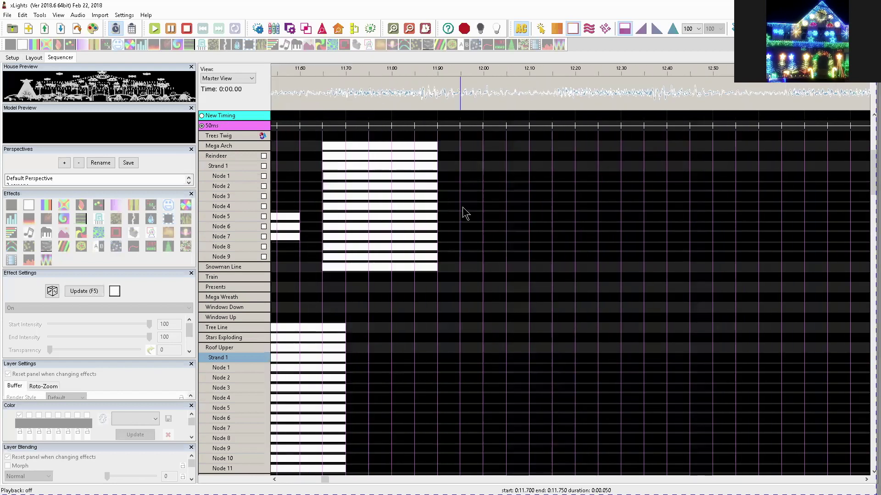
left_click(589, 31)
left_click_drag(460, 182, 591, 203)
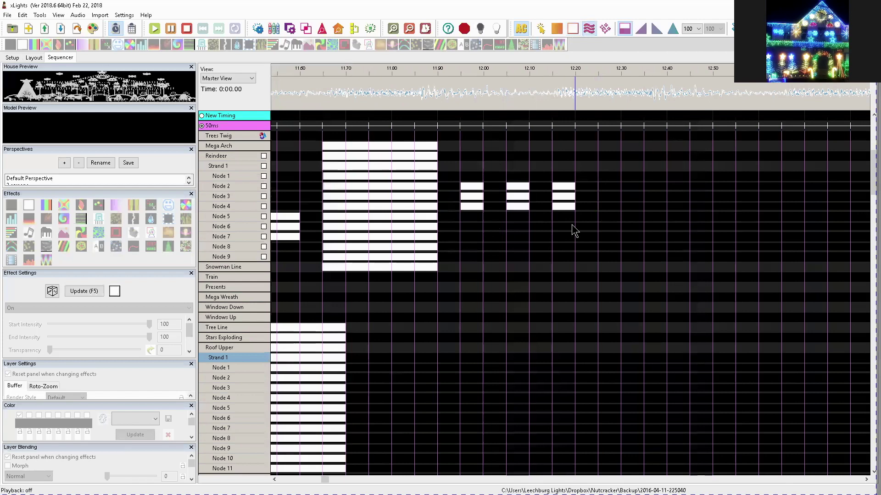
scroll(572, 224, "down", 4)
scroll(573, 231, "up", 3)
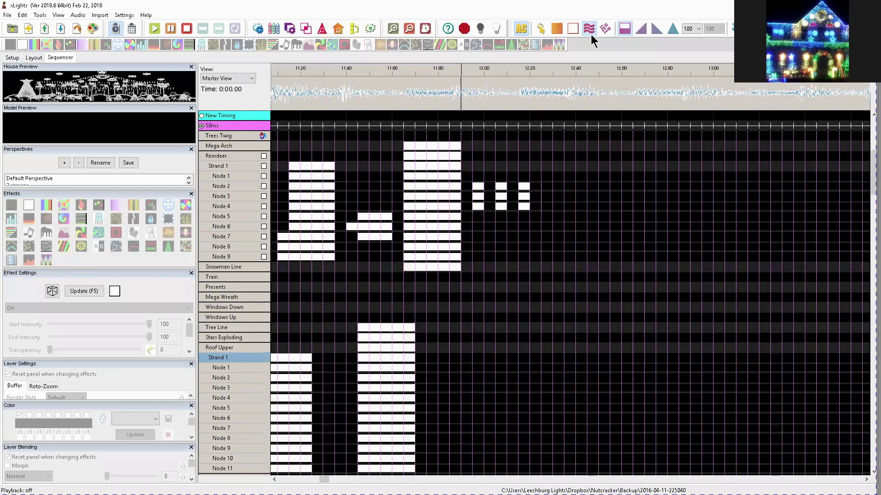
Step: Turn off AC mode and examine the effect settings of the shimmer block on Reindeer Node 2
left_click(520, 31)
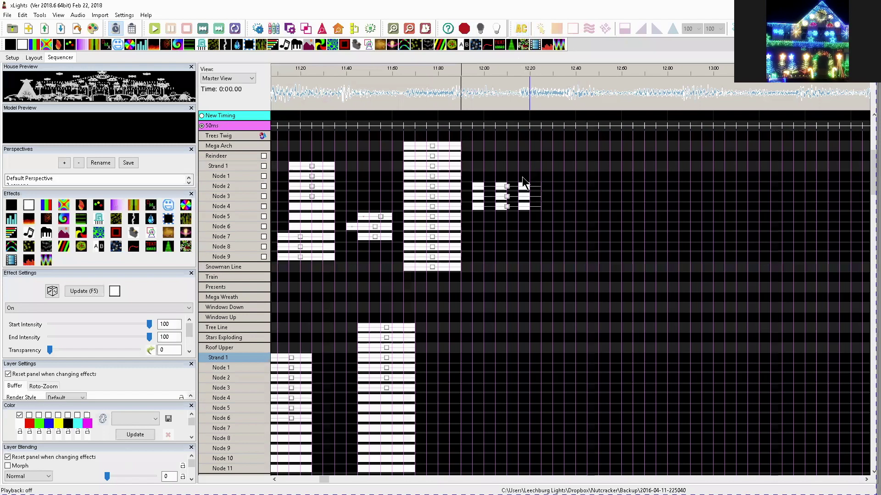
left_click(508, 191)
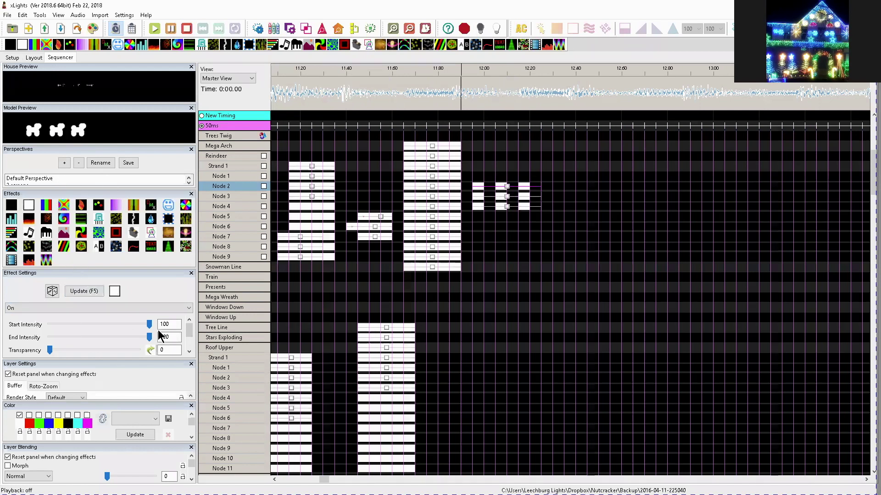
left_click_drag(191, 331, 192, 347)
scroll(191, 344, "up", 3)
Step: Float and enlarge the Effect Settings window, then dock it above the Effects window
left_click_drag(68, 276, 284, 224)
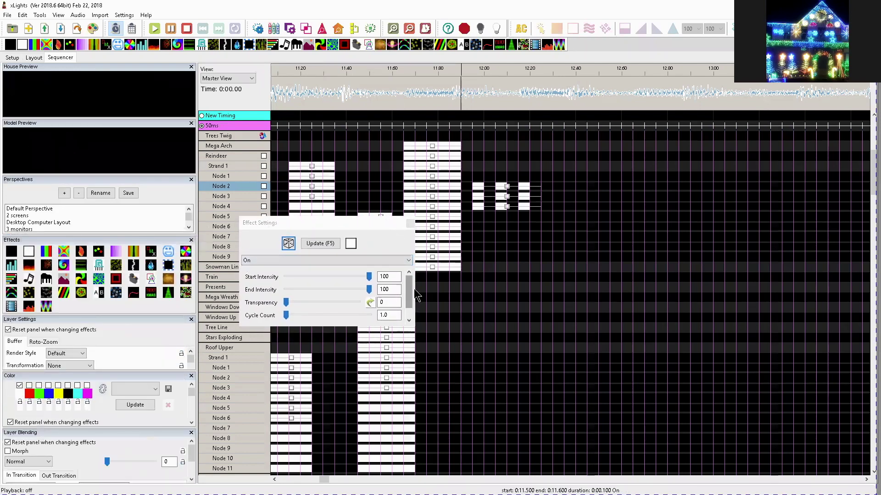
left_click_drag(409, 327, 439, 414)
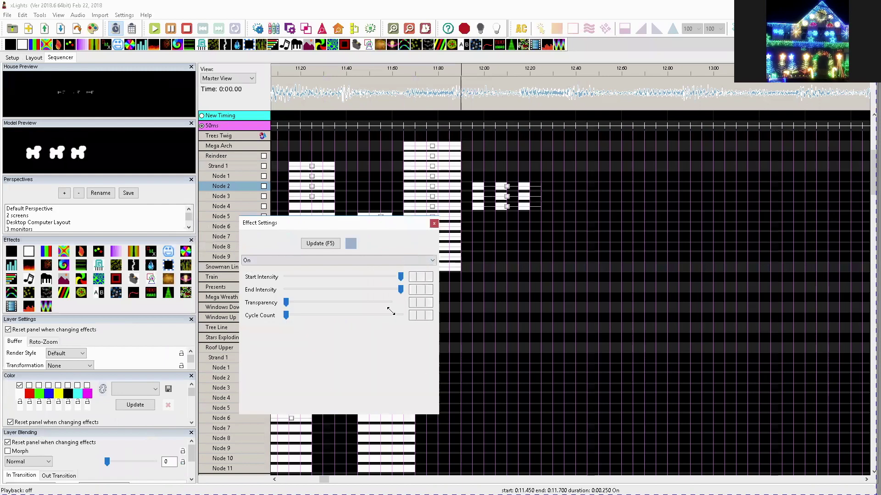
left_click(248, 329)
left_click_drag(281, 224, 69, 256)
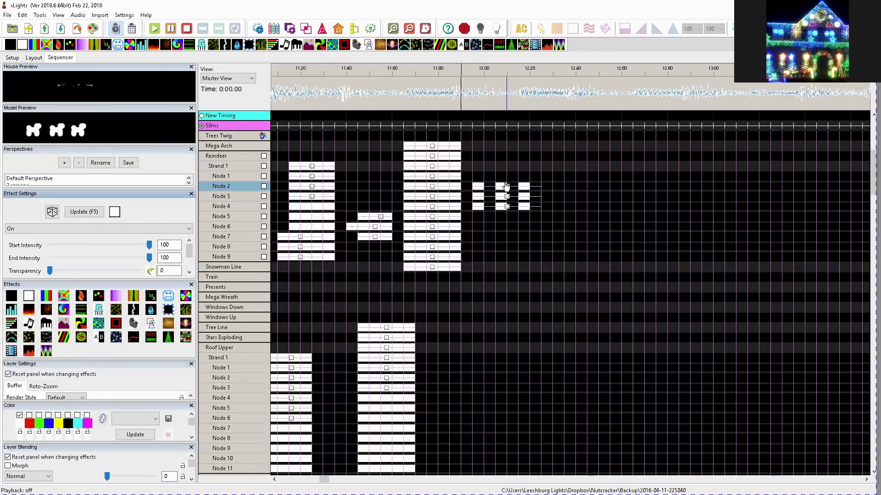
Step: In AC mode, paint Twinkle blocks from Reindeer Node 2 down to Windows Down, between about 12.30 and 13.40 seconds
left_click(521, 29)
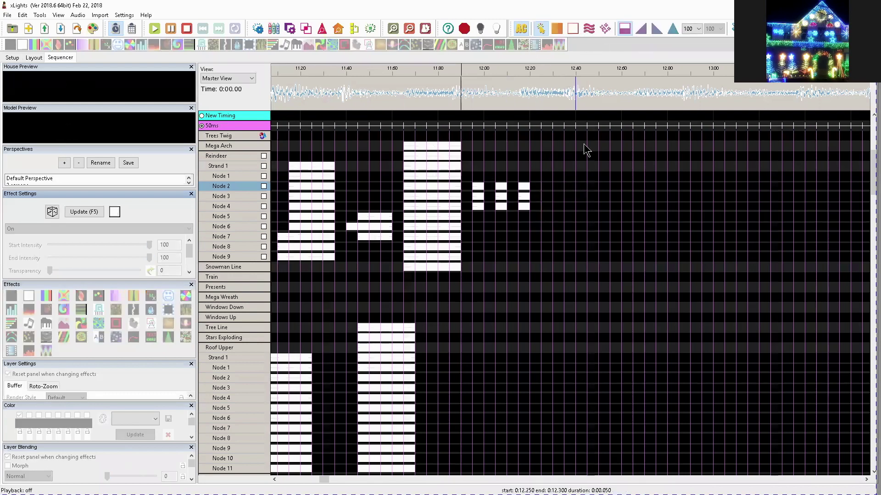
left_click(605, 30)
left_click_drag(557, 203, 690, 220)
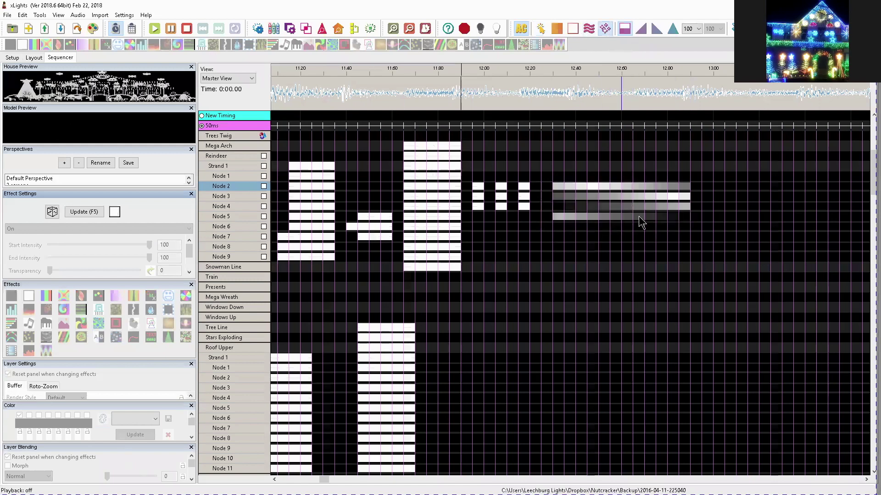
left_click_drag(658, 296, 690, 292)
left_click_drag(703, 212, 805, 310)
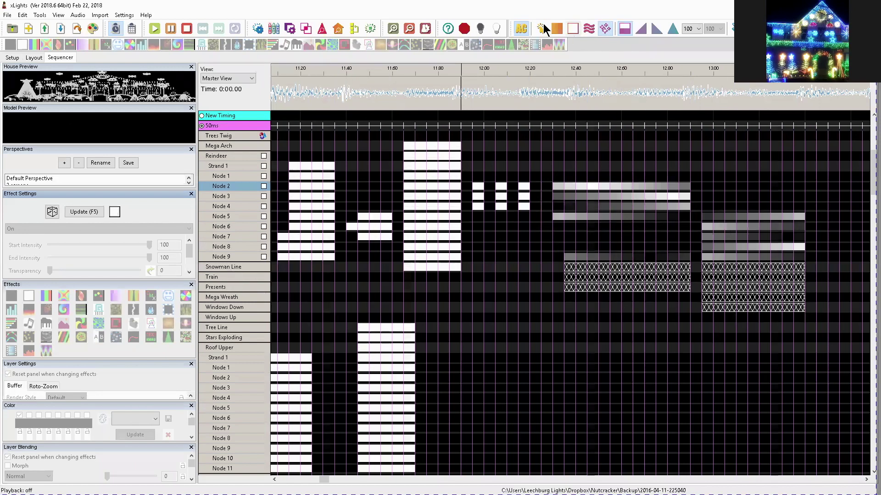
Step: Leave AC mode and set the Node 3 Twinkle effect to 2 lights and 67 twinkle steps with Strobe enabled
left_click(521, 28)
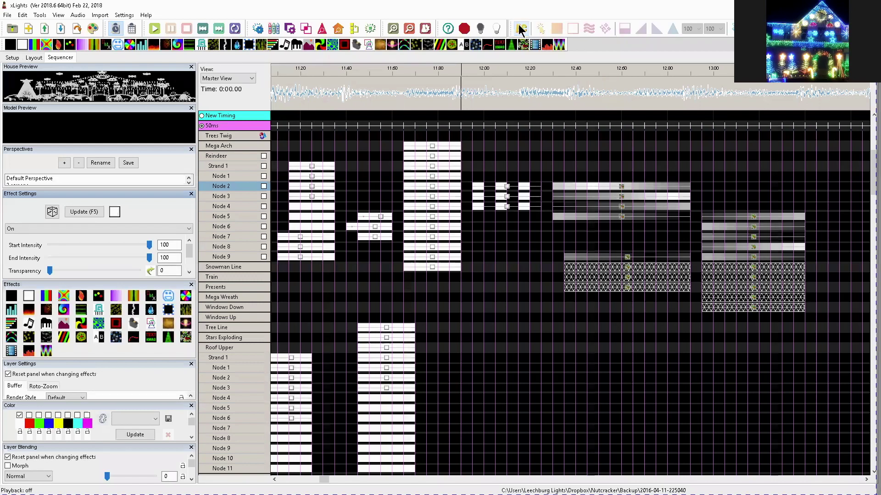
left_click(622, 188)
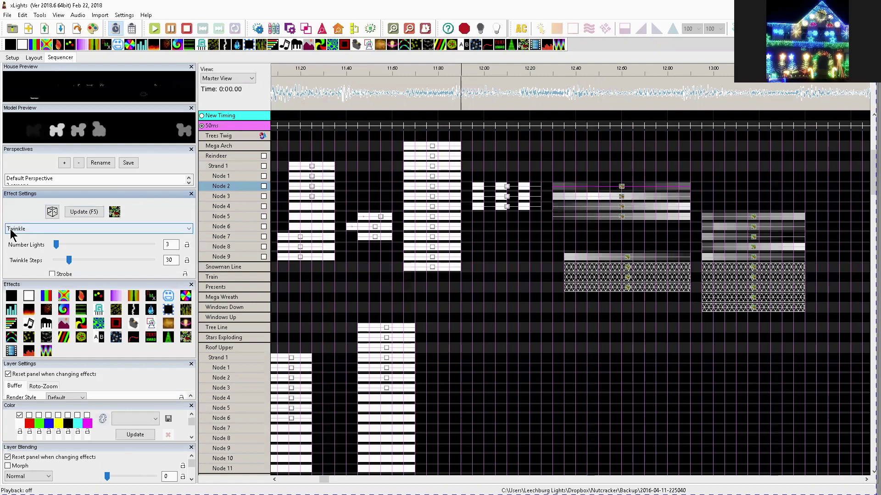
left_click(622, 197)
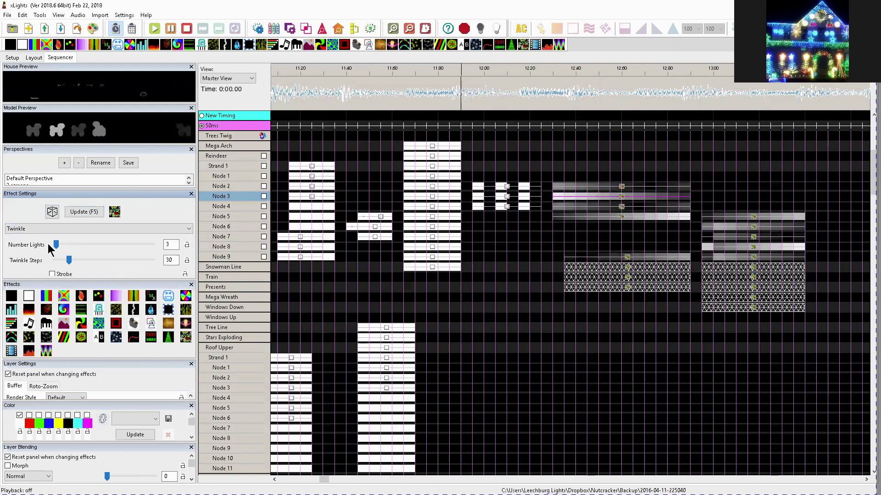
left_click_drag(74, 252, 112, 246)
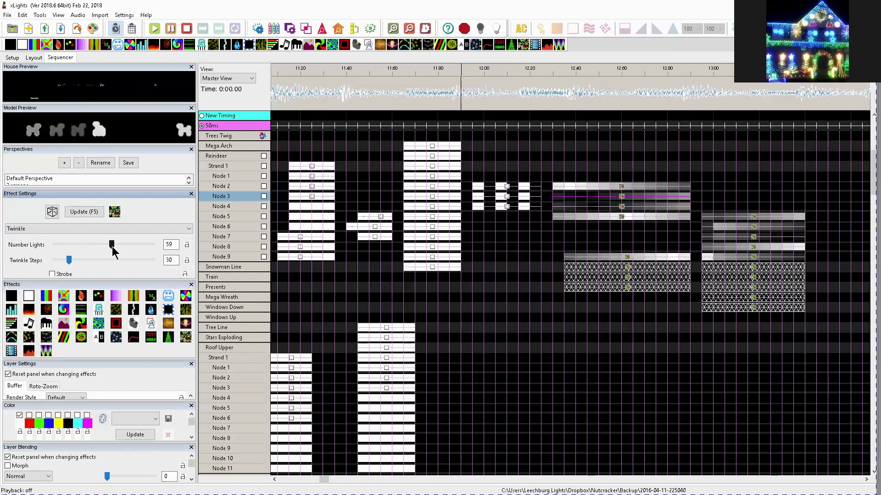
left_click_drag(55, 250, 87, 260)
left_click(50, 274)
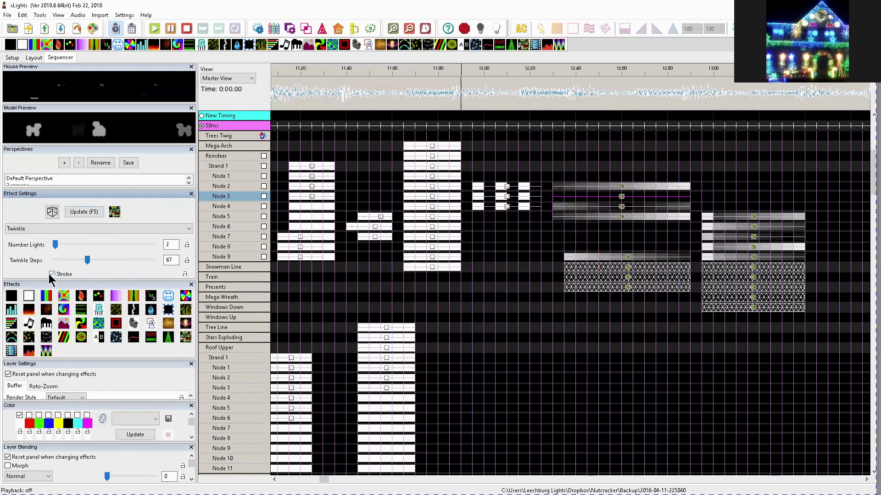
left_click(641, 213)
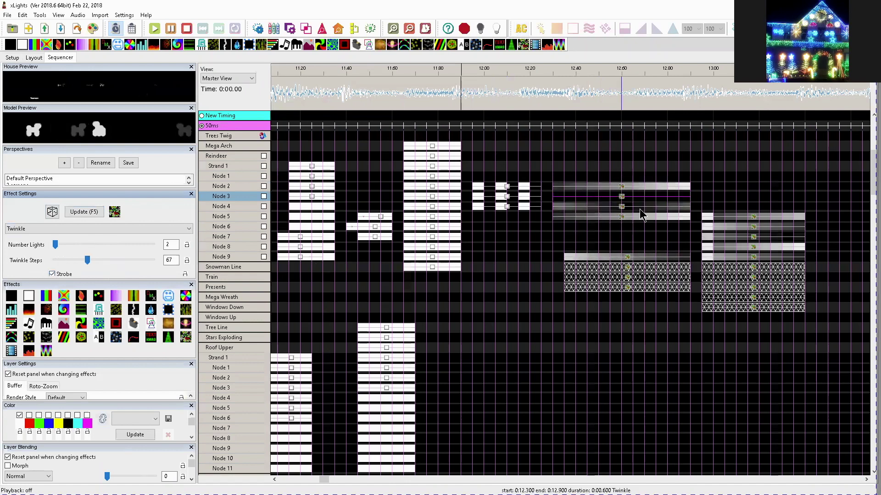
Step: In AC mode, fill Reindeer Nodes 1 to 7 with On effects at full intensity from about 13.65 to 14.25 seconds
scroll(615, 216, "right", 5)
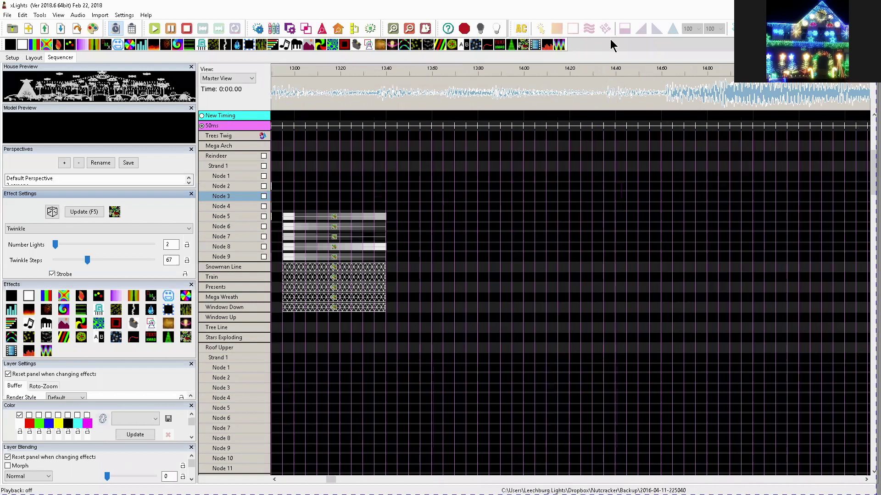
left_click(522, 29)
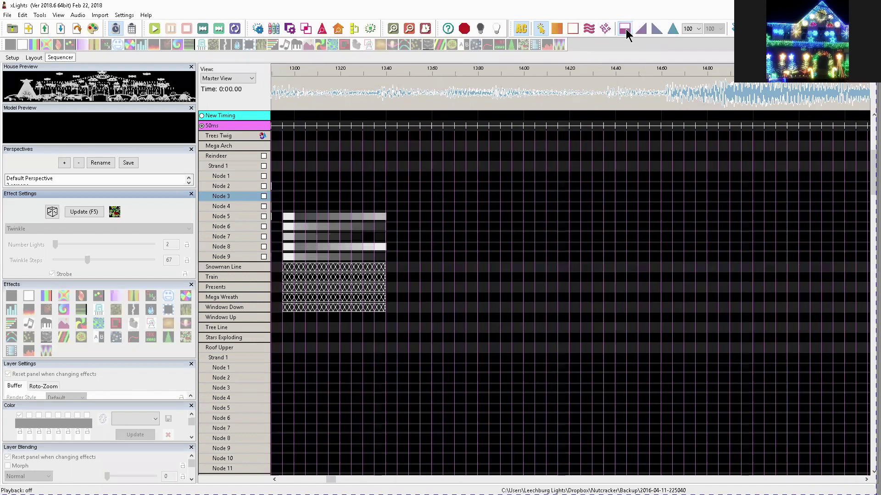
left_click_drag(455, 202, 568, 210)
left_click_drag(579, 243, 444, 171)
left_click(573, 29)
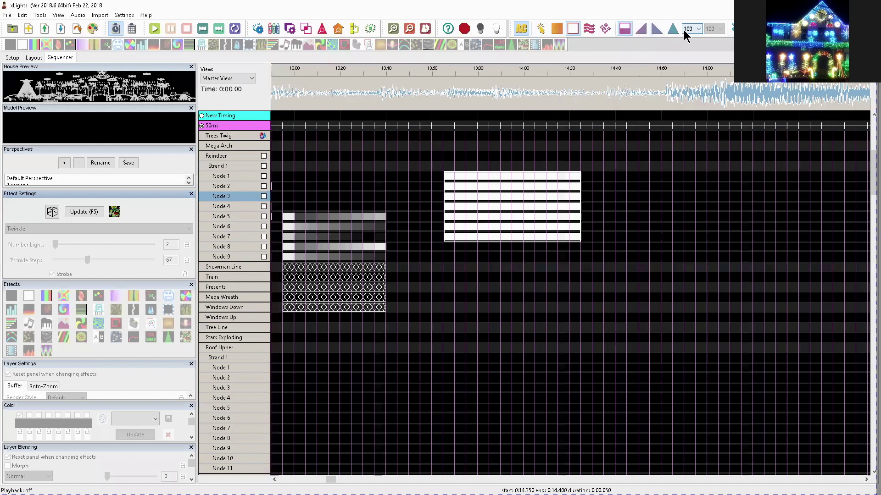
Step: Set the intensity to 60 and paint an On block across Reindeer Nodes 1 to 3 from about 14.30 to 14.70 seconds
left_click(699, 29)
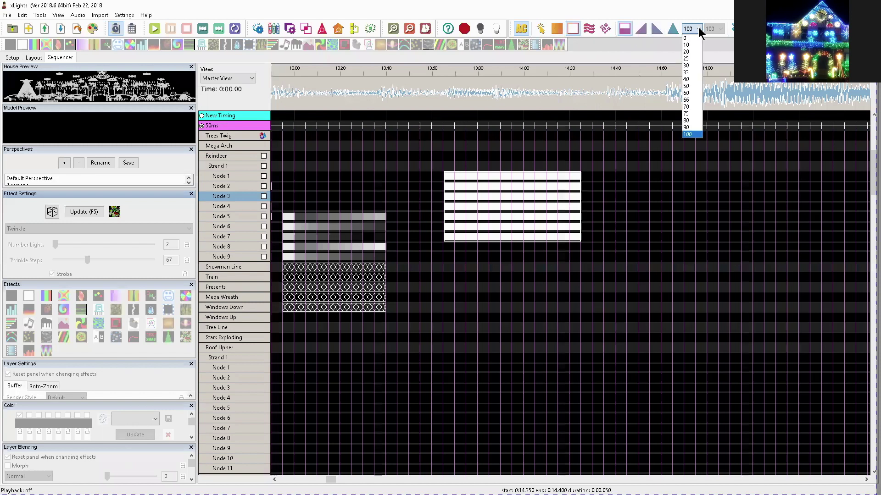
left_click(688, 93)
left_click(599, 181)
left_click_drag(644, 204, 688, 204)
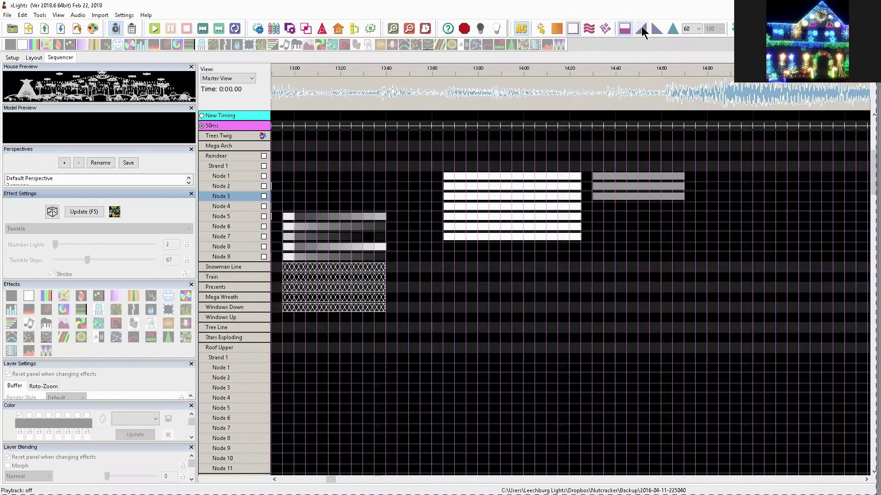
Step: Paint a ramp up from 0 to 100 on Reindeer Nodes 8 and 9, about 14.40 to 14.75 seconds, and leave AC mode
left_click(641, 30)
left_click_drag(620, 244, 697, 262)
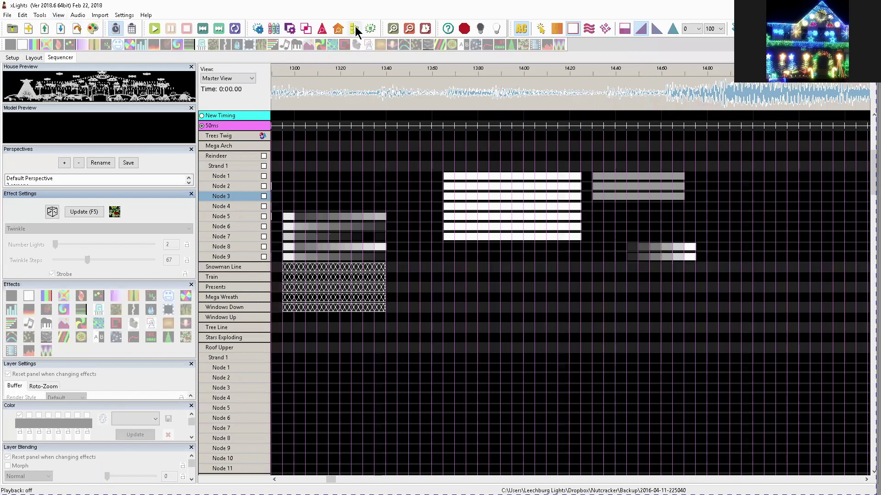
left_click(520, 28)
left_click(665, 252)
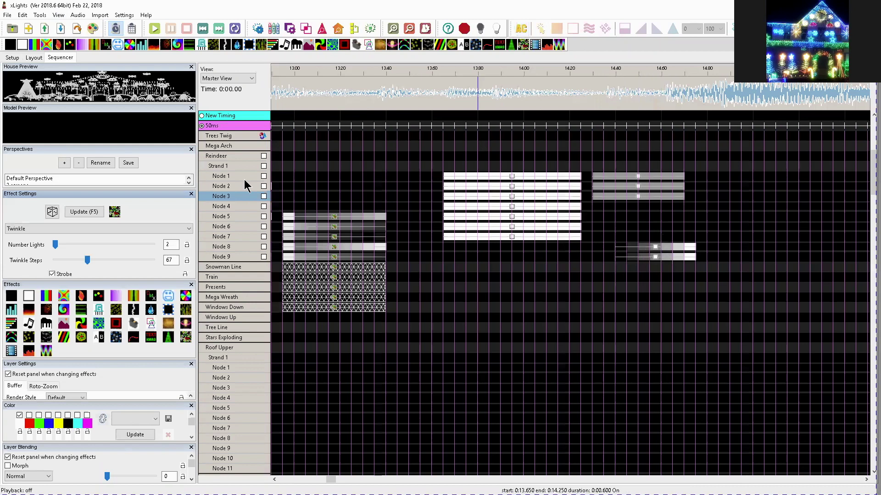
Step: Turn the AC ramp display off and back on
left_click(59, 15)
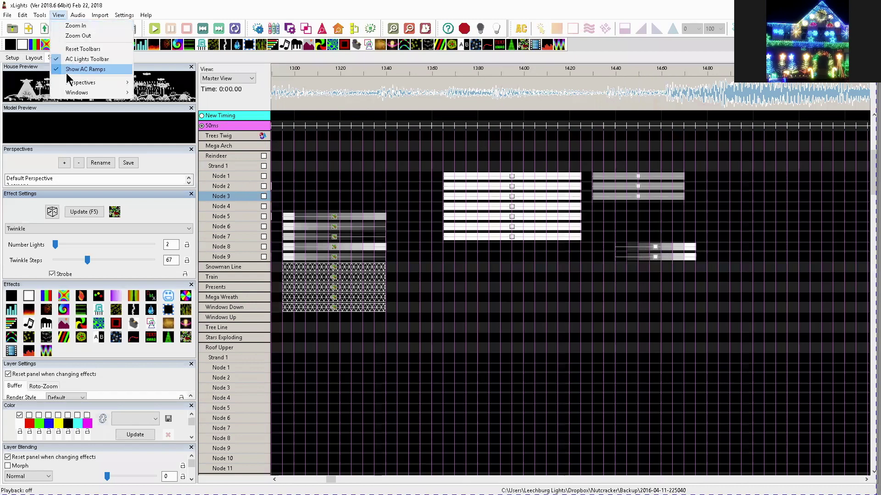
left_click(74, 70)
left_click(59, 15)
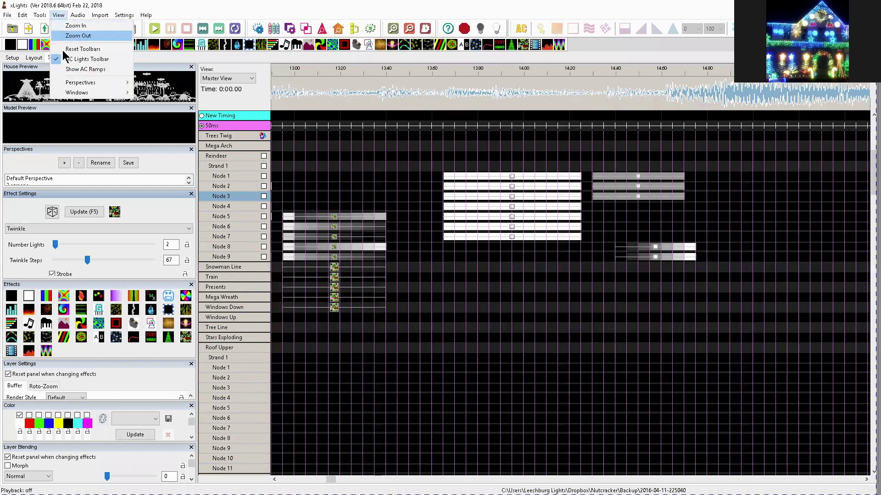
left_click(68, 70)
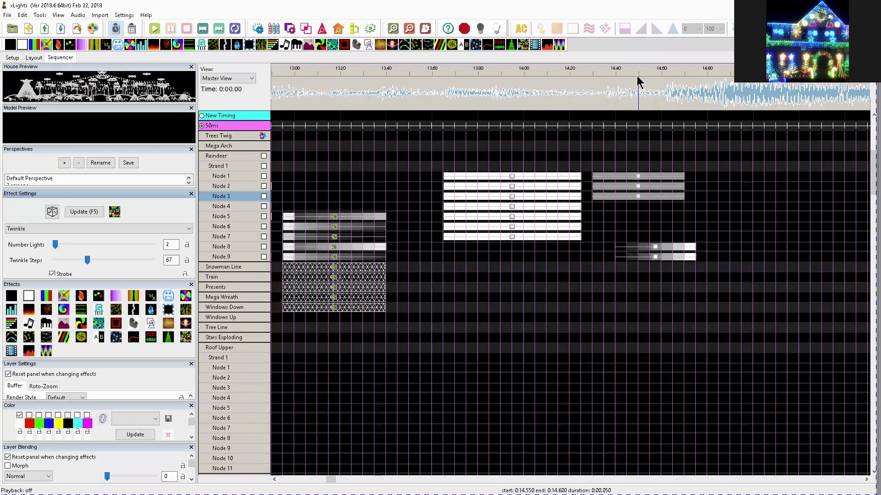
Step: In AC mode, paint 0 to 100 ramps up on Presents through Windows Down, about 14.50 to 14.85 seconds, and on Reindeer, about 14.55 to 14.90
left_click(521, 28)
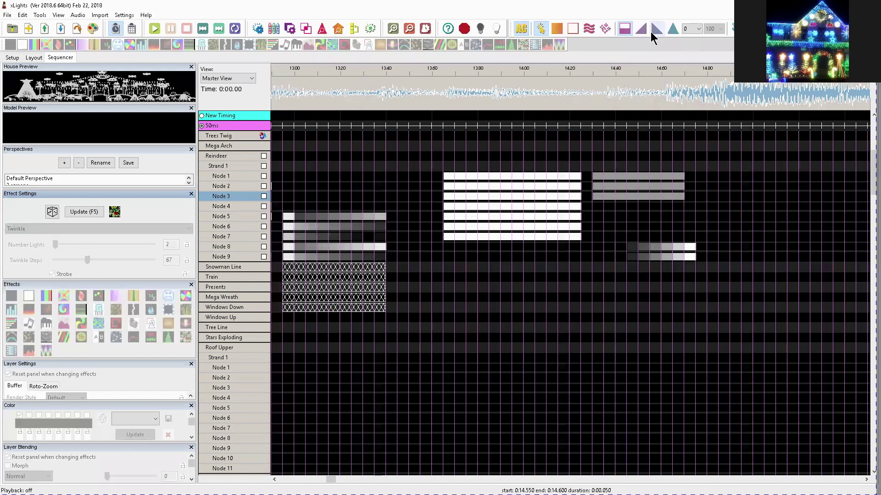
left_click_drag(638, 282, 717, 312)
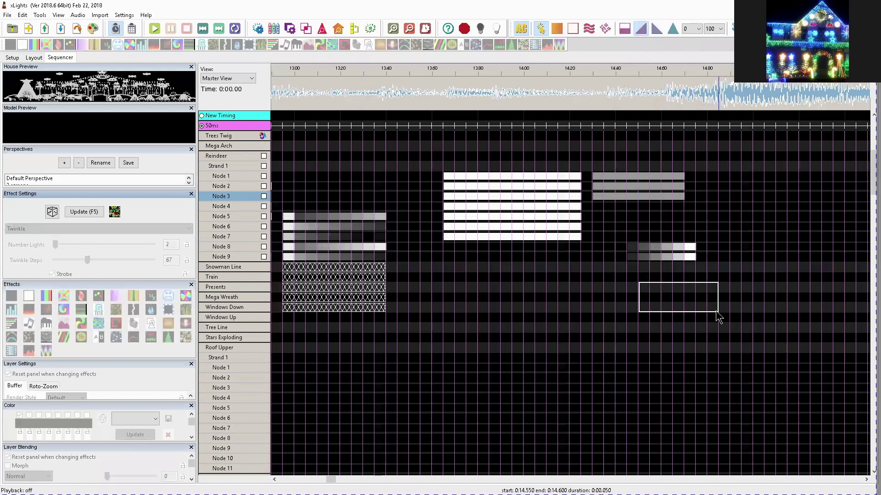
left_click(572, 32)
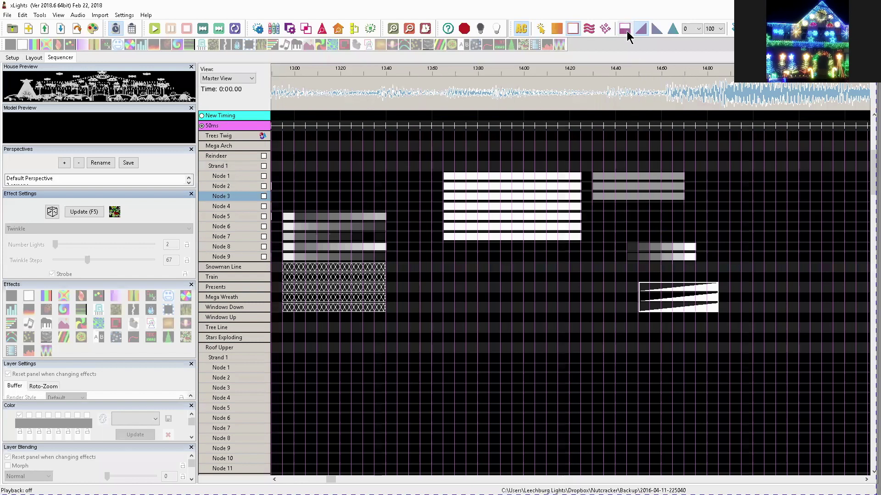
left_click(661, 154)
key("ctrl+v")
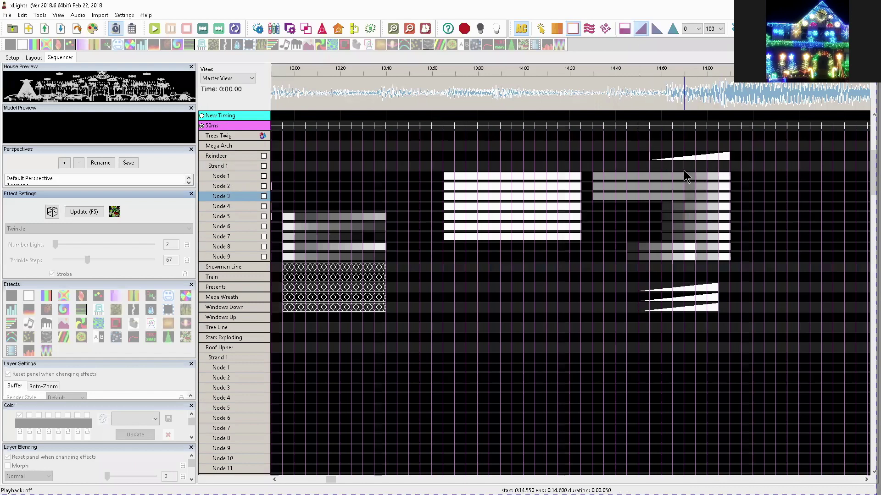
Step: Paint ramps down on the Reindeer row, about 14.90 to 15.20 seconds, and on Nodes 2 to 6, about 15.20 to 15.45 seconds
left_click(657, 37)
left_click_drag(732, 156, 865, 234)
key("ctrl+v")
Step: Paint up-and-down ramps on Reindeer Node 3, about 15.60 to 15.95 seconds, and on the Reindeer row, about 16.00 to 16.35 seconds
scroll(766, 266, "right", 5)
scroll(767, 271, "right", 1)
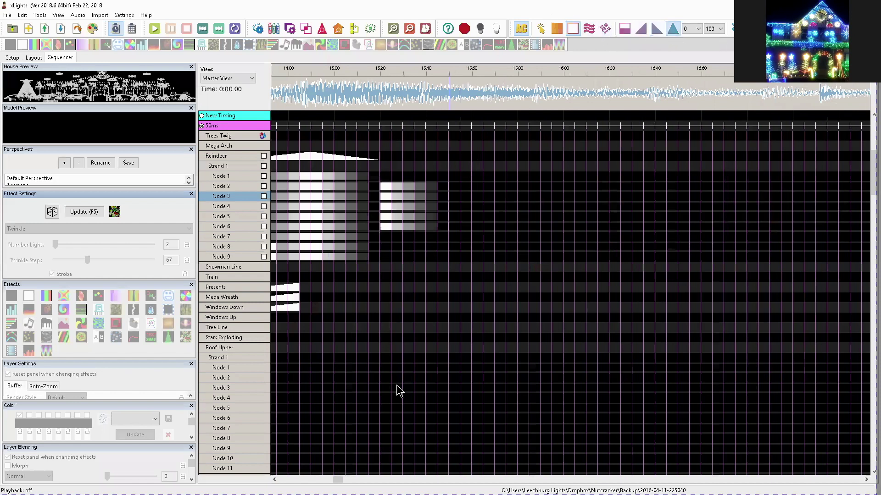
left_click_drag(475, 200, 562, 197)
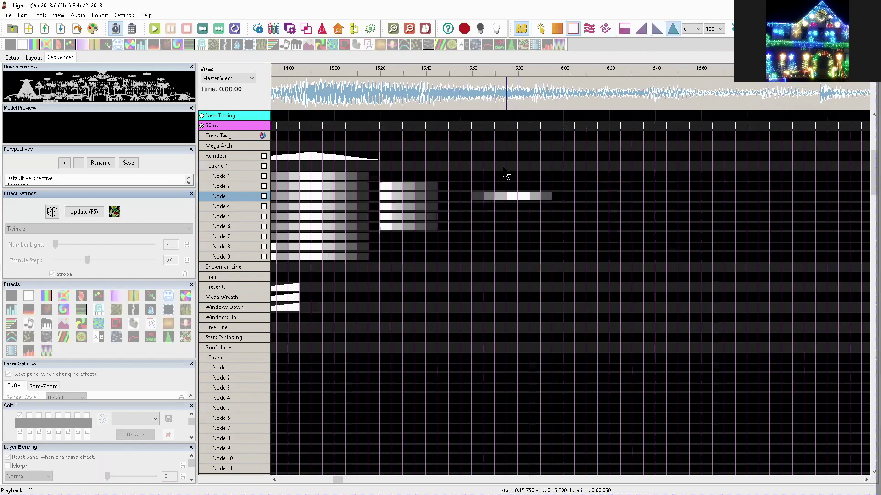
left_click_drag(570, 158, 641, 157)
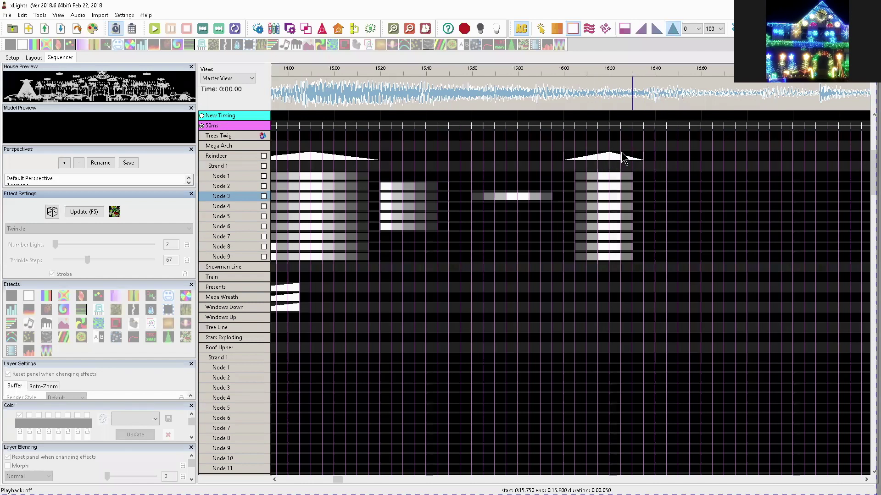
Step: Paint up-and-down ramps on the Reindeer row, about 16.35 to 16.65 seconds, and on Node 4, about 16.70 to 16.95 seconds
scroll(653, 163, "right", 3)
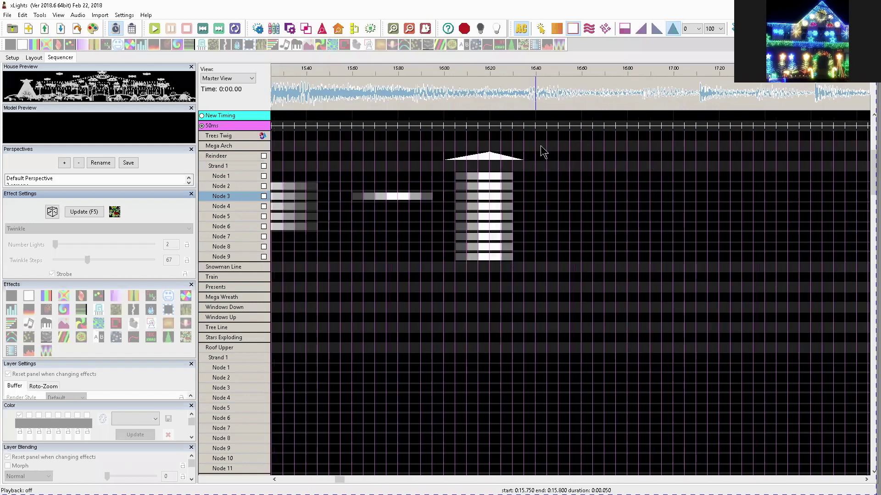
left_click_drag(525, 157, 587, 160)
left_click_drag(594, 205, 671, 211)
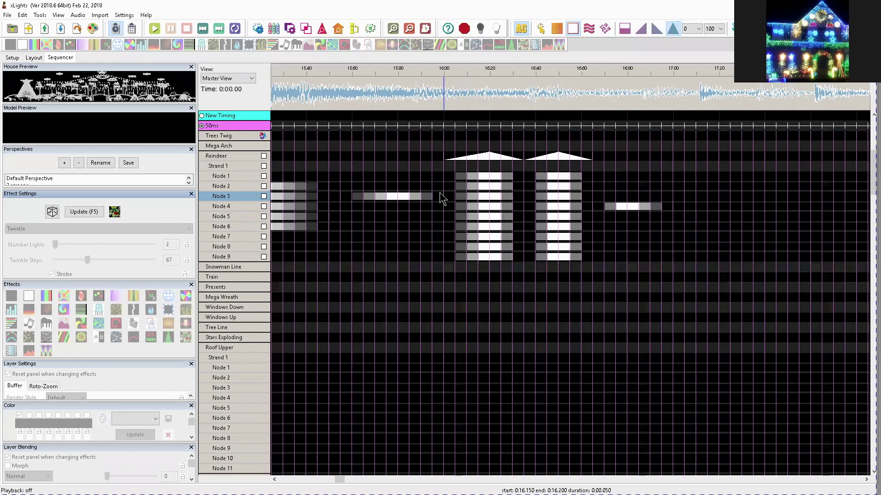
Step: Fill Reindeer Nodes 1 to 3 with full On cells from about 15.85 to 15.95 seconds
left_click(420, 197)
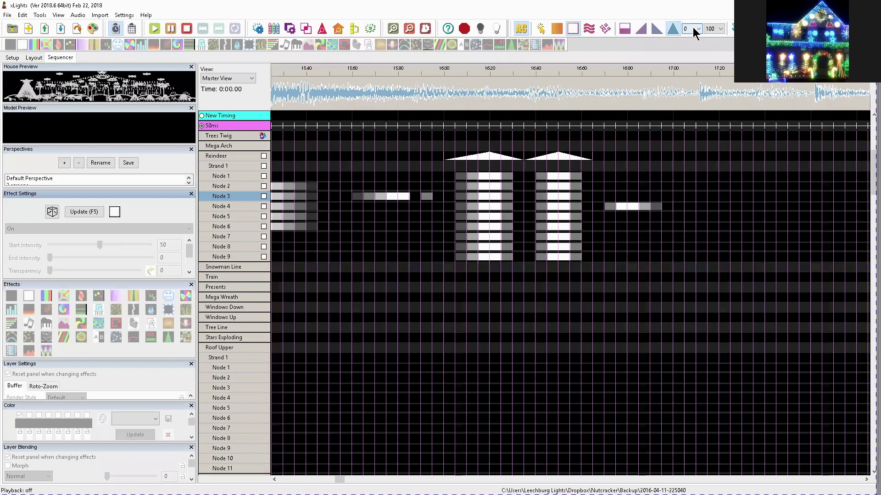
left_click(573, 28)
left_click_drag(398, 172, 432, 200)
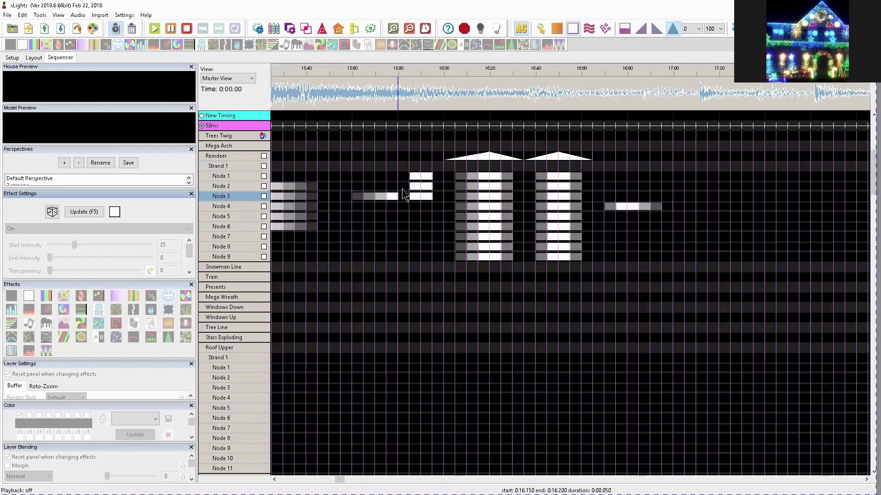
Step: Clear Reindeer Nodes 1 to 3 between about 15.80 and 16.00 seconds and the two Reindeer ramps between about 16.00 and 16.65 seconds
left_click_drag(399, 163, 445, 199)
key("Delete")
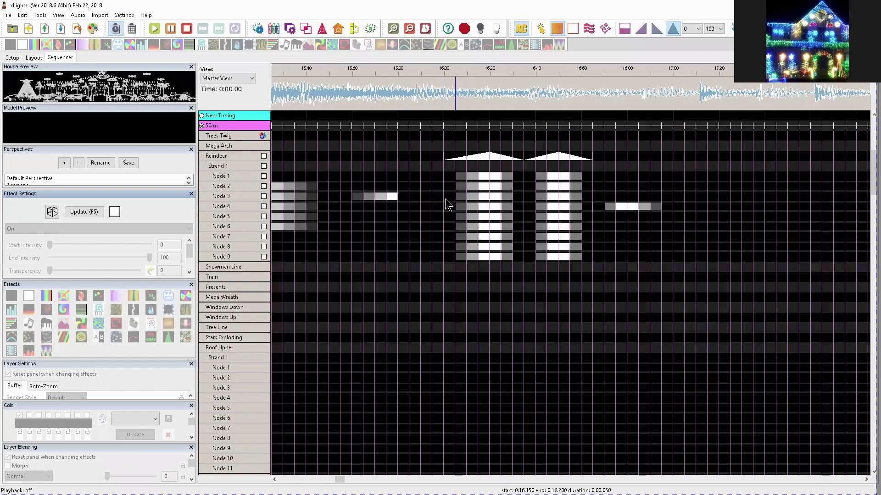
left_click(460, 197)
mouse_move(467, 196)
left_mouse_down()
mouse_move(468, 206)
mouse_move(462, 200)
left_mouse_up()
left_click(468, 199)
left_click_drag(421, 159, 613, 140)
key("Delete")
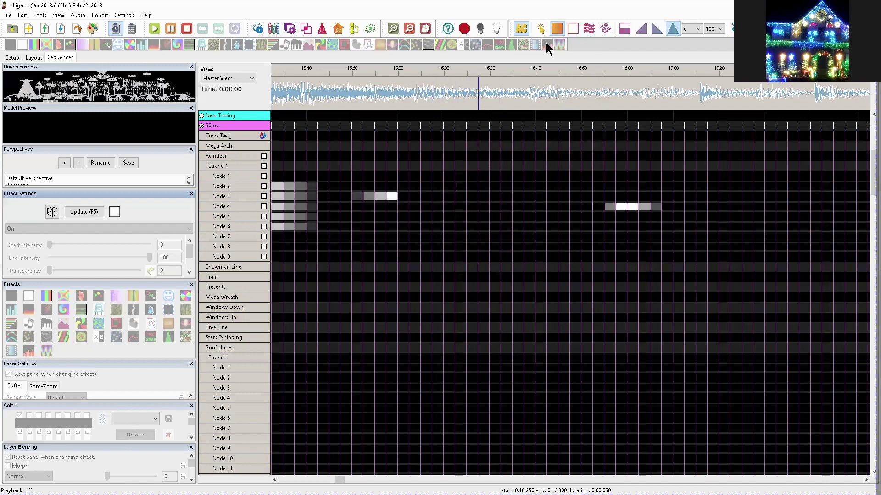
Step: On Reindeer Node 3, paint a ramp down from about 16.10 to 16.30 seconds and short rising cells before it, starting at about 16.00 seconds
left_click(654, 29)
left_click_drag(469, 196, 518, 194)
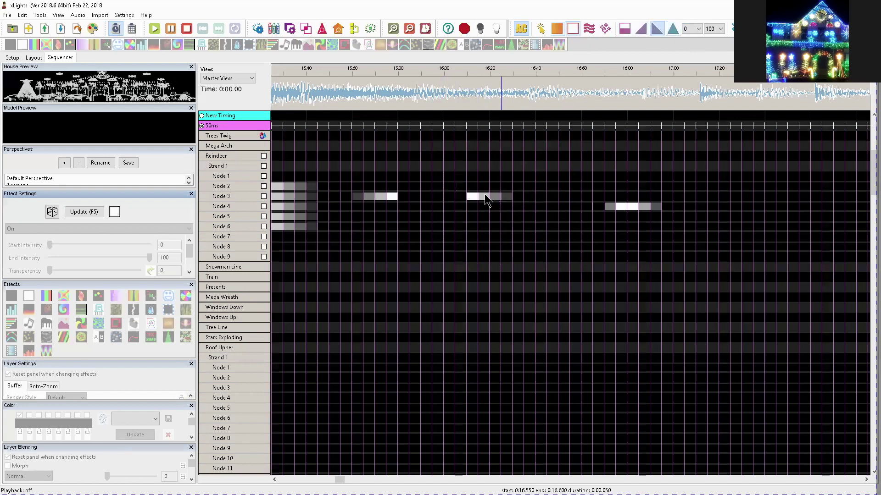
left_click(640, 29)
left_click_drag(444, 196, 464, 196)
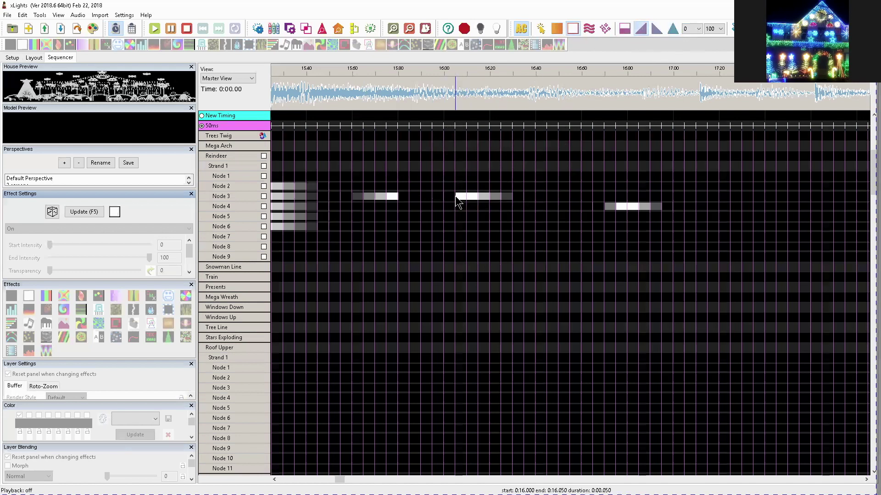
left_click_drag(451, 196, 430, 202)
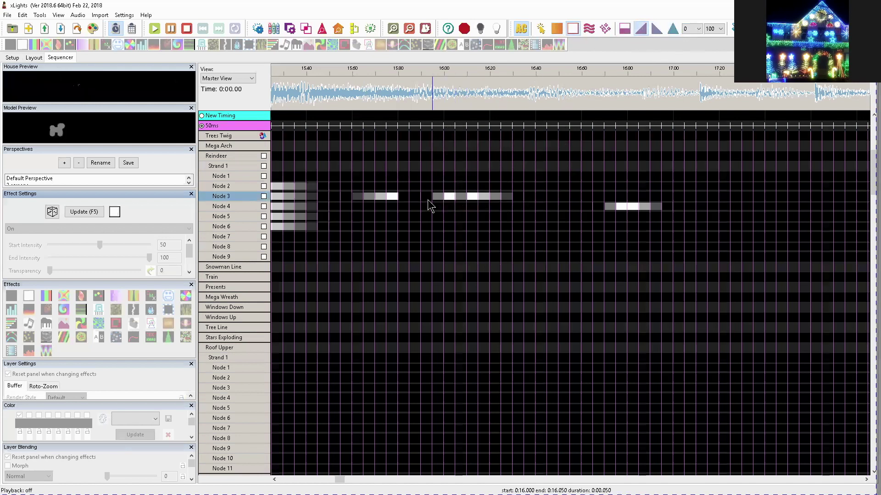
left_click(442, 200)
key("Delete")
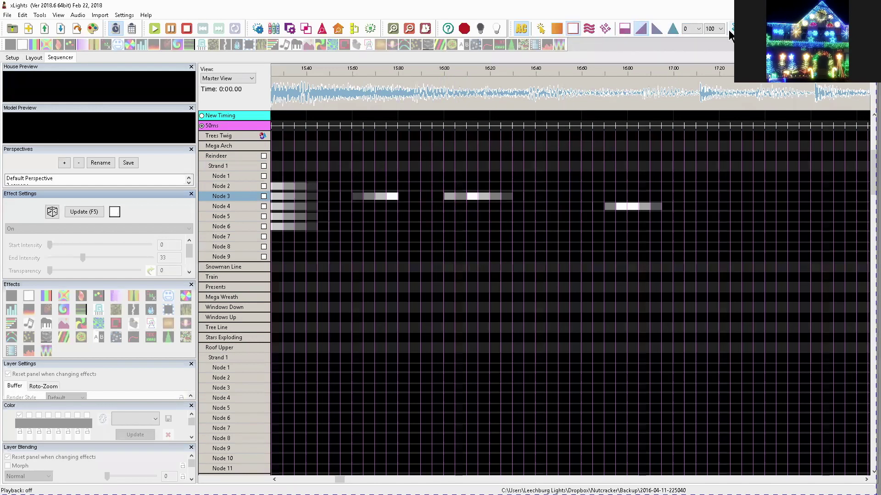
Step: Add cells on Reindeer Node 3 in the gap between its two ramps, about 15.80 to 16.00 seconds
left_click(412, 198)
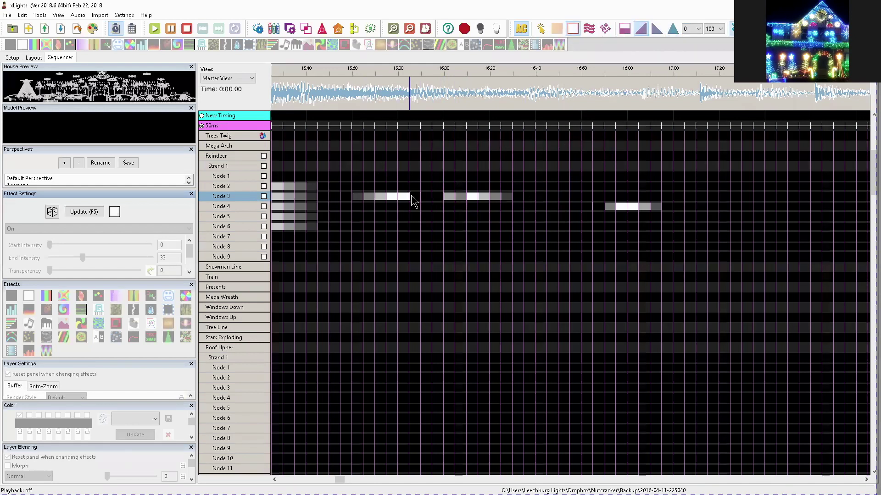
mouse_move(412, 197)
left_mouse_down()
mouse_move(444, 198)
mouse_move(415, 197)
mouse_move(430, 196)
left_mouse_up()
left_click(433, 196)
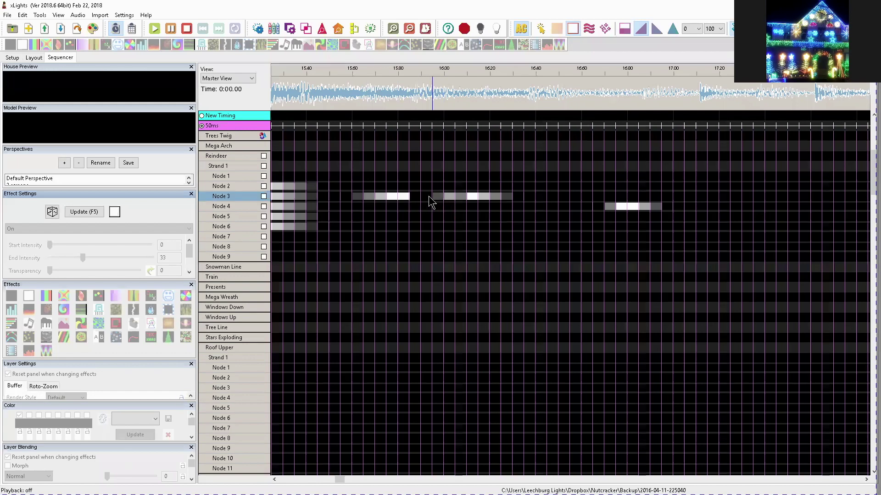
left_click(441, 196)
left_click(431, 197)
left_click(407, 197)
left_click(414, 196)
Step: Leave AC mode and place a Shockwave effect on Mega Wreath from about 19.20 to 19.55 seconds
left_click(637, 199)
scroll(637, 199, "right", 5)
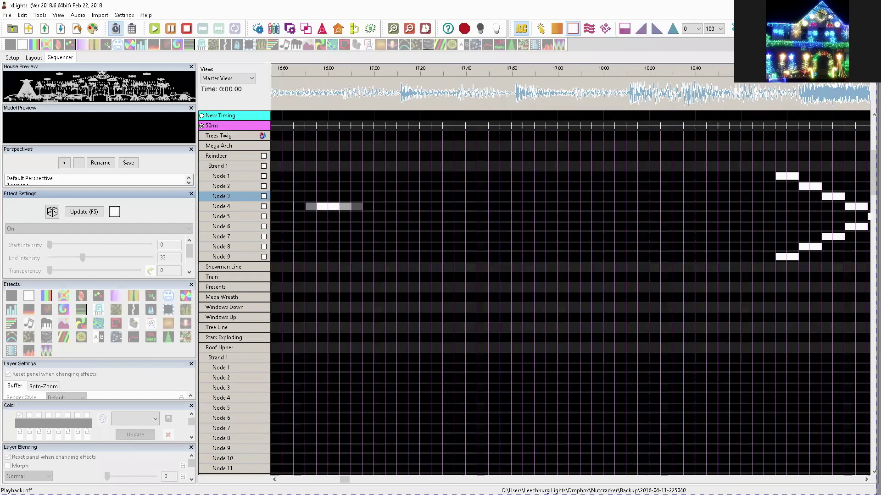
scroll(675, 205, "right", 7)
scroll(675, 206, "down", 1)
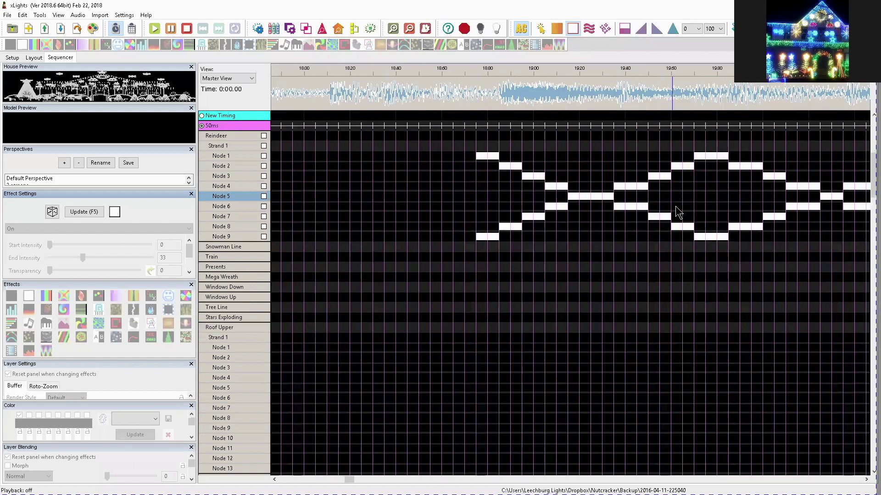
scroll(675, 205, "right", 2)
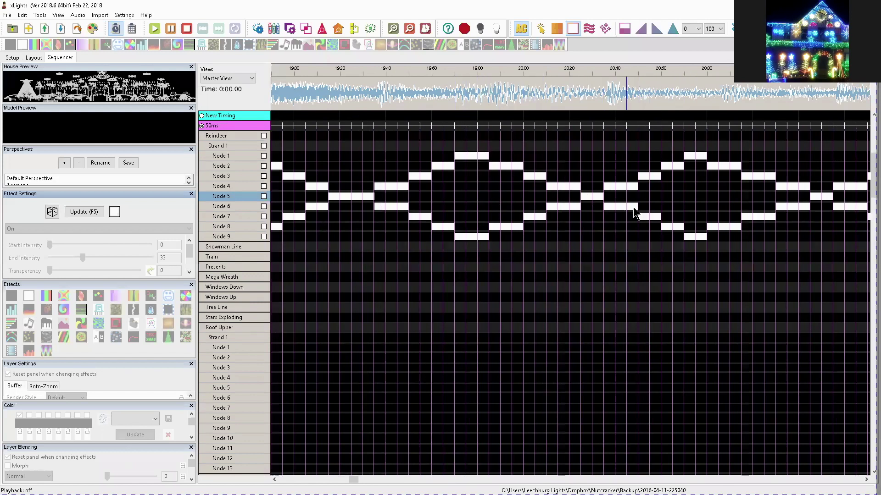
left_click(687, 230)
left_click(522, 30)
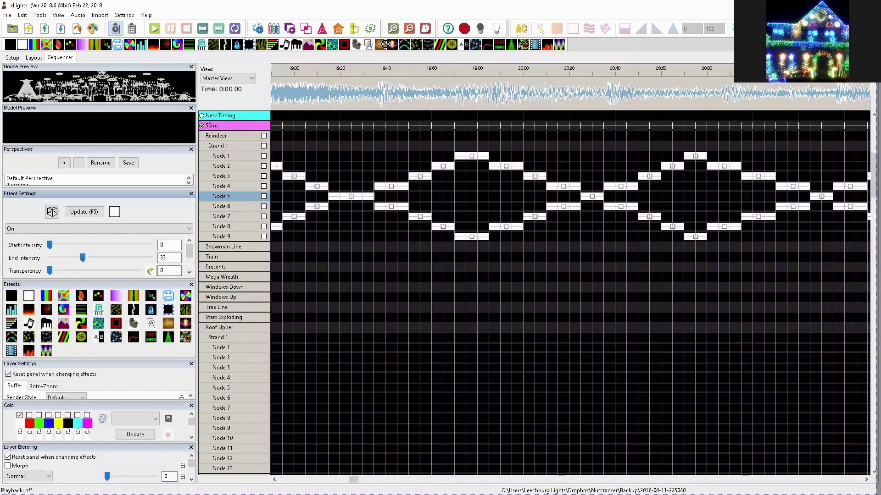
left_click(393, 45)
left_click_drag(393, 45, 419, 278)
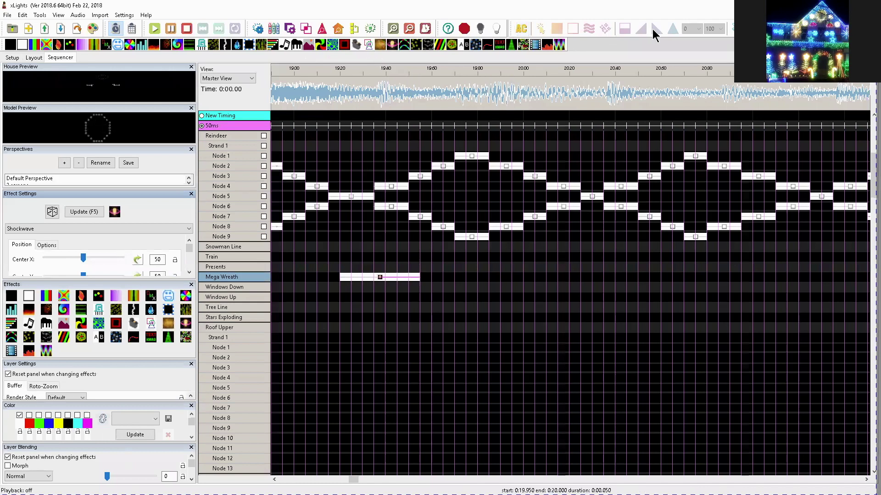
Step: In AC mode, cascade the Mega Wreath Shockwave effect diagonally down to Roof Upper Node 8, ending at about 20.45 seconds
left_click(521, 28)
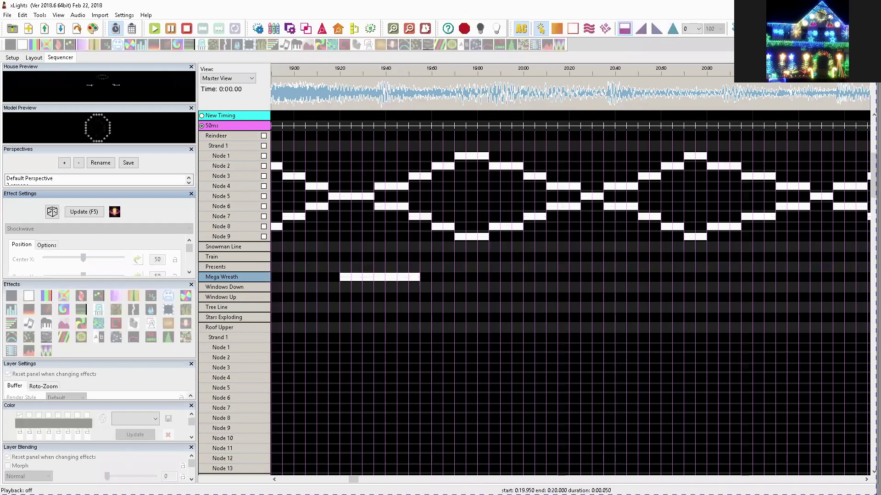
left_click_drag(333, 275, 395, 311)
left_click_drag(627, 417, 622, 418)
key("c")
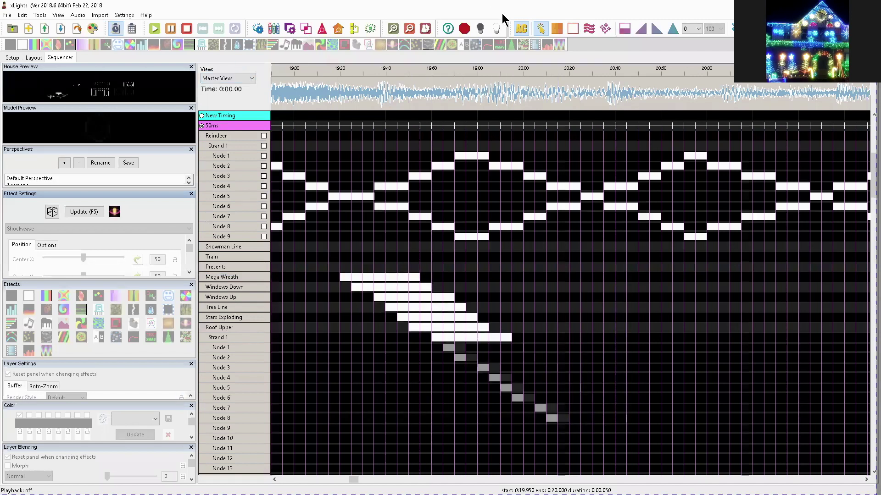
Step: Leave AC mode to inspect the cascaded Shockwave effects, select the Mega Wreath one, and return to AC mode
left_click(522, 29)
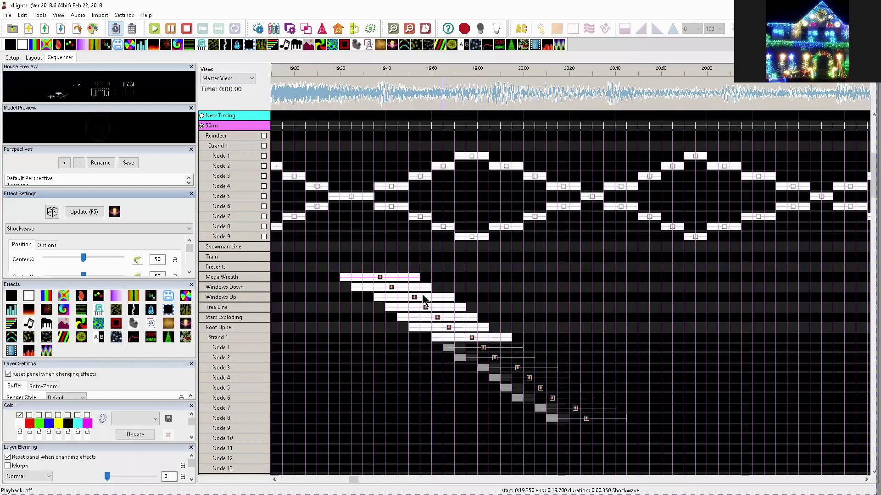
left_click(380, 280)
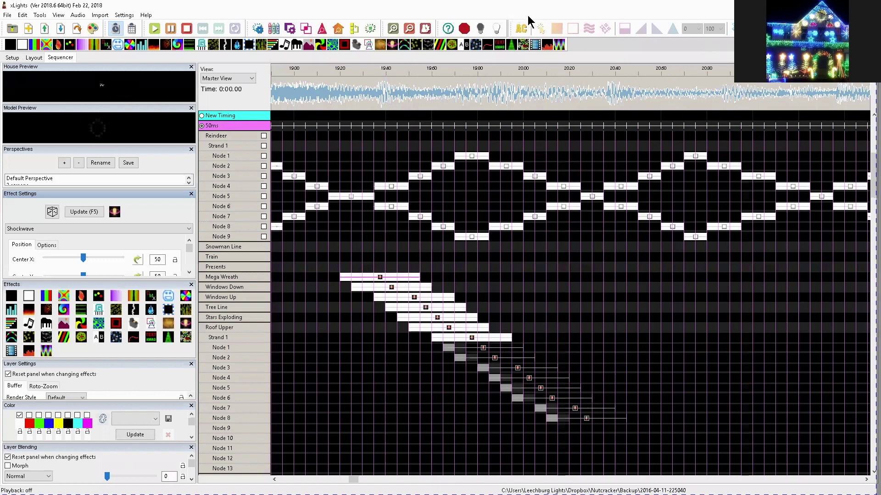
left_click(521, 30)
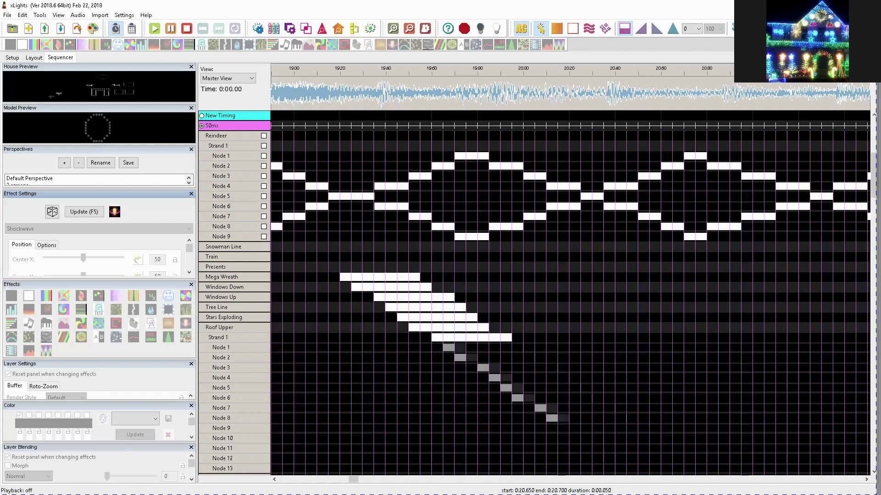
left_click(9, 16)
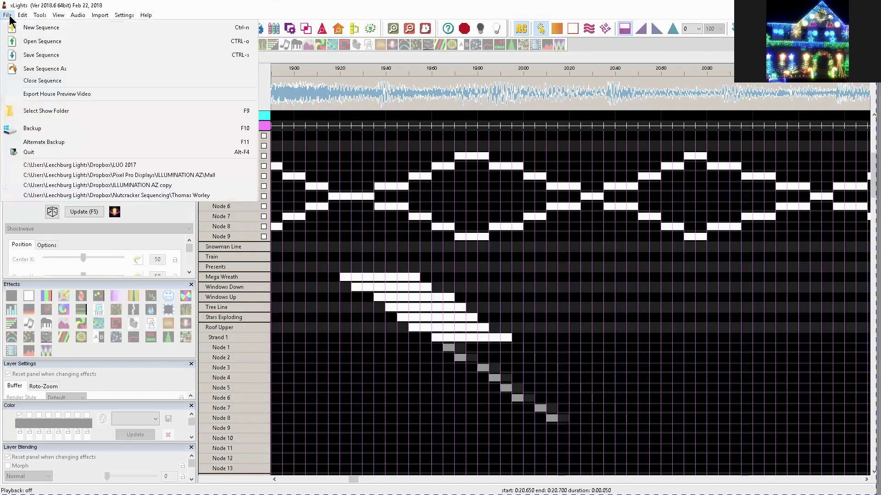
left_click(9, 17)
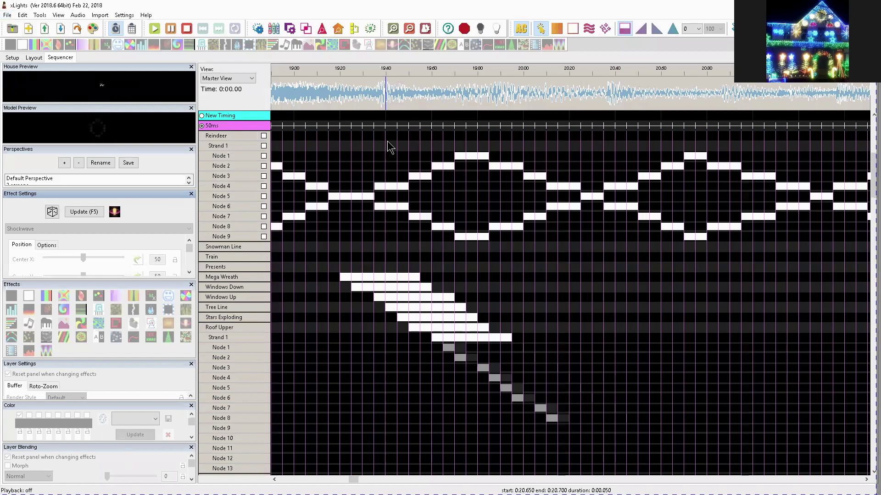
scroll(371, 146, "right", 5)
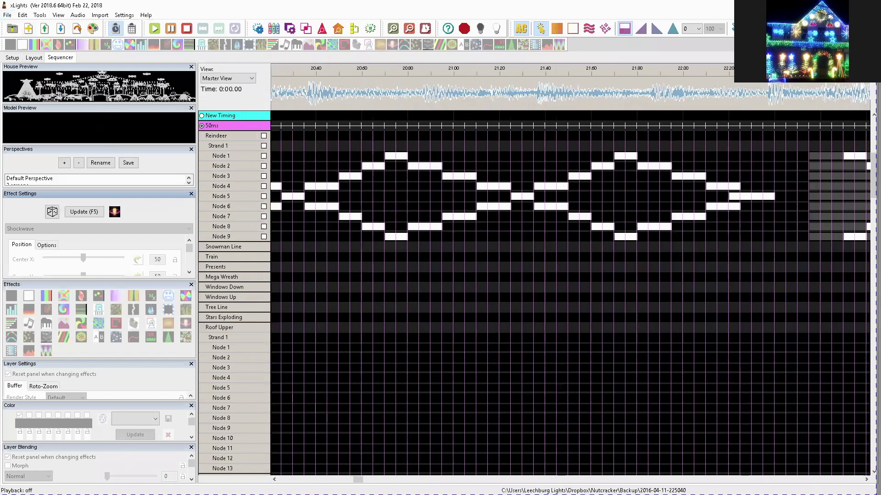
Step: Switch to the xEssentials LOR to xLights presentation in PowerPoint and start the slide show from the Channel Mapping slide
left_click(439, 272)
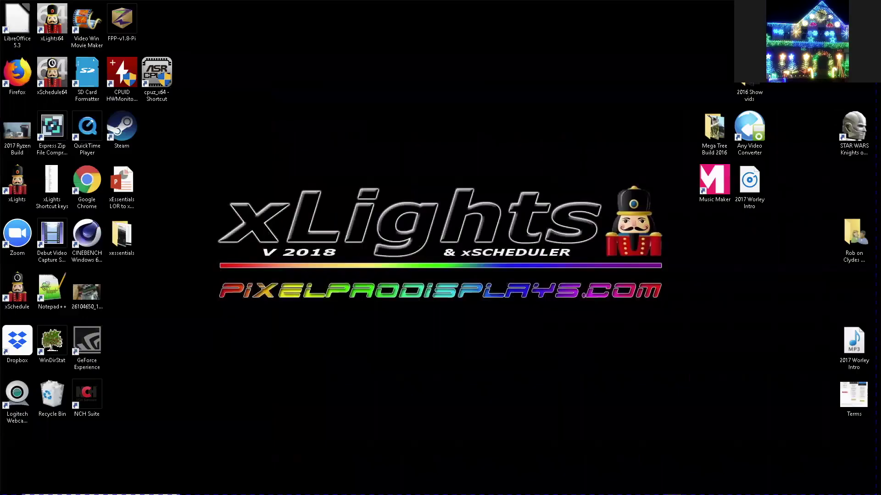
key("alt+Tab")
double_click(575, 75)
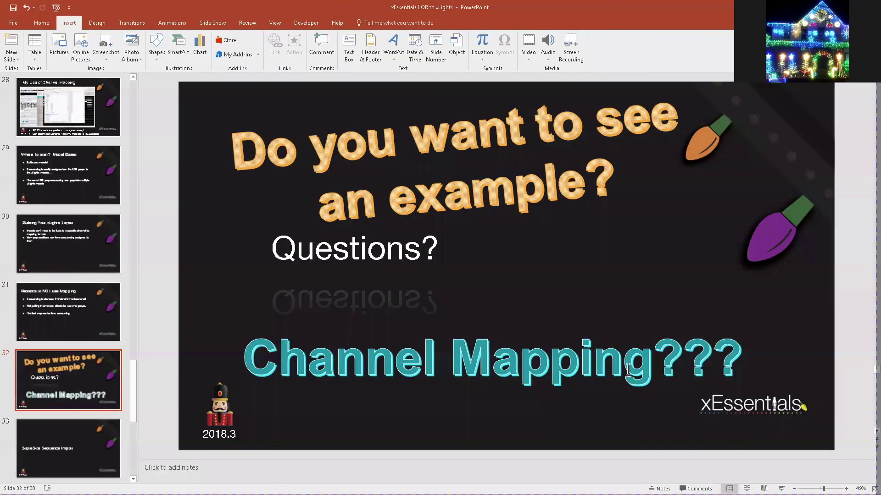
left_click(782, 488)
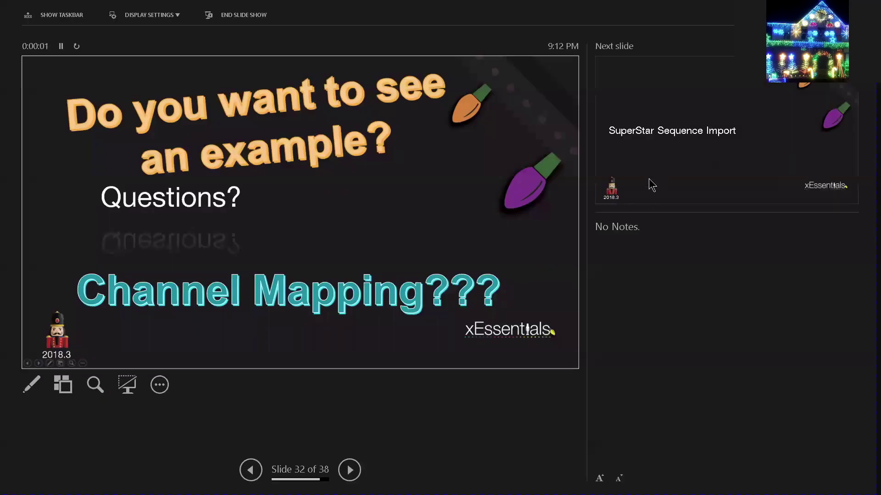
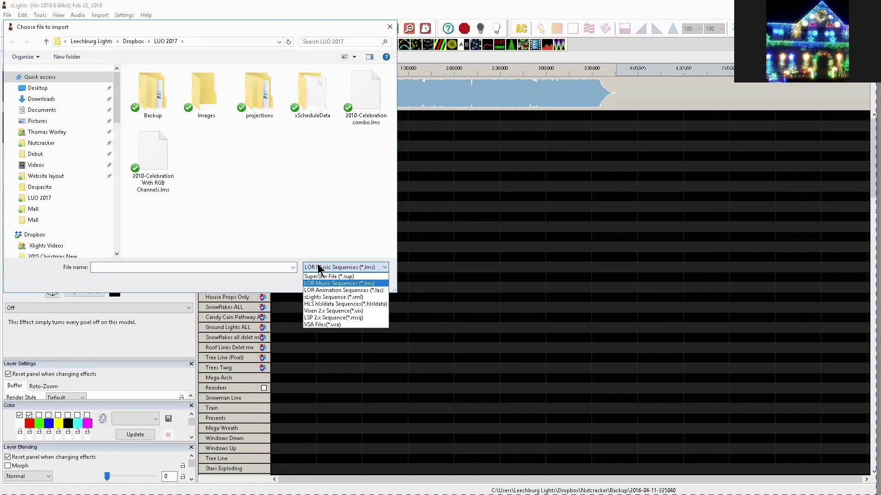
Step: Filter the import files to SuperStar files (*.sup) and open 16 PIX Christmas Everyday.sup for import
left_click(320, 276)
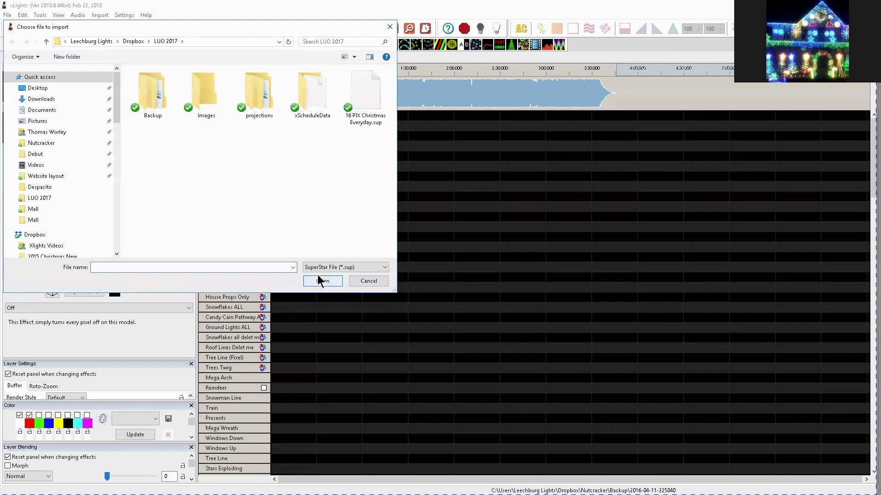
left_click(358, 89)
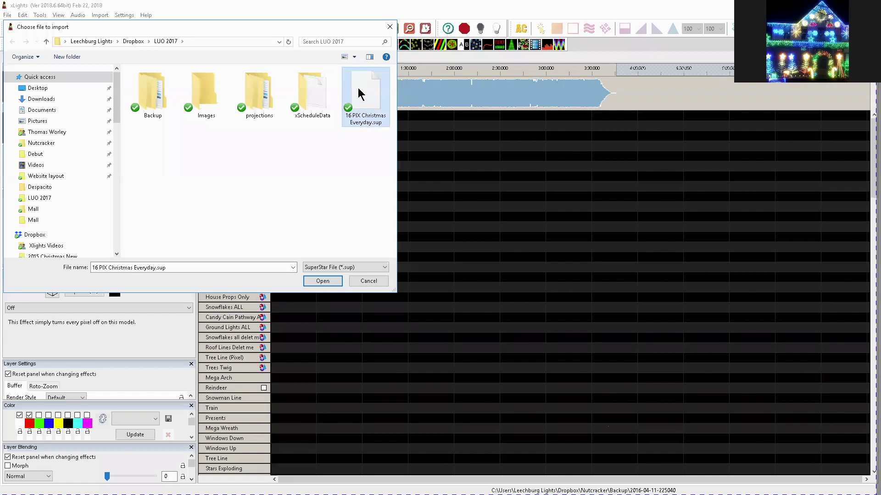
left_click(321, 281)
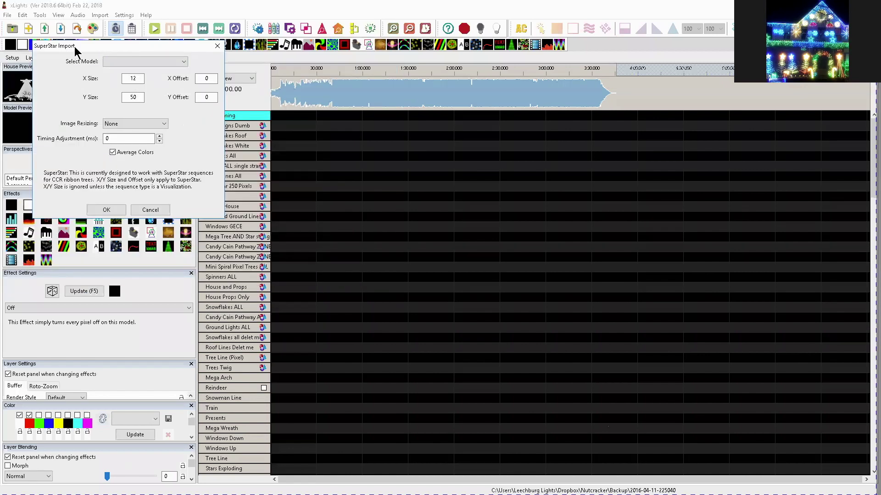
Step: Choose Mega Tree as the target model for the SuperStar import
left_click(122, 69)
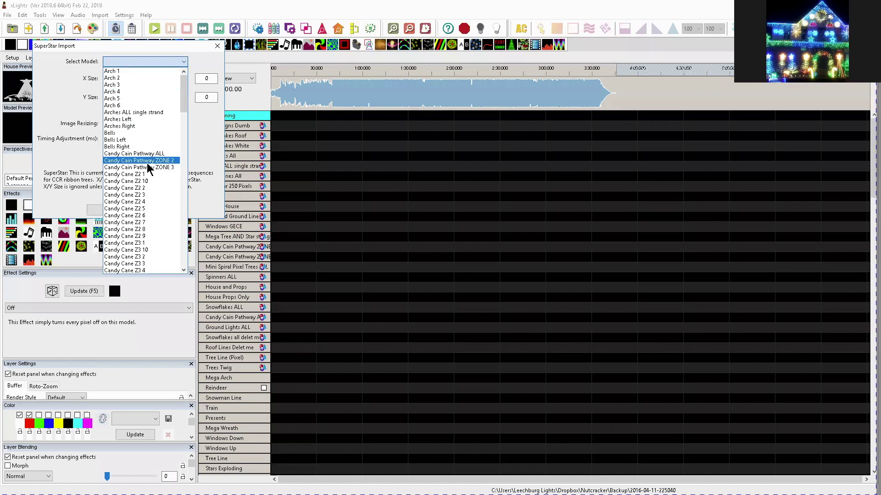
scroll(147, 163, "down", 11)
scroll(146, 164, "down", 2)
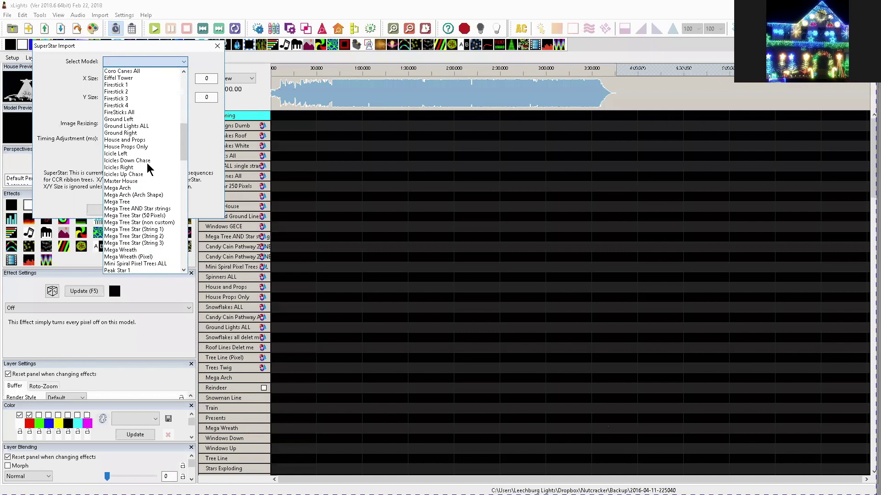
left_click(129, 198)
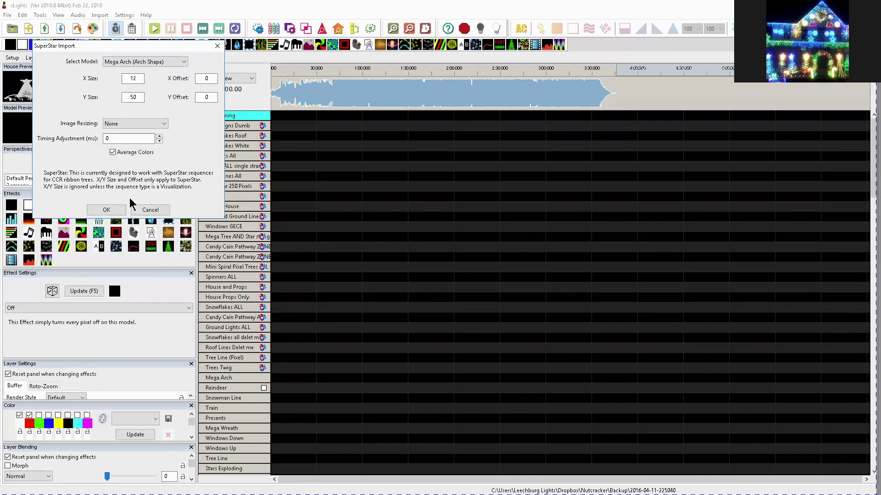
left_click(153, 61)
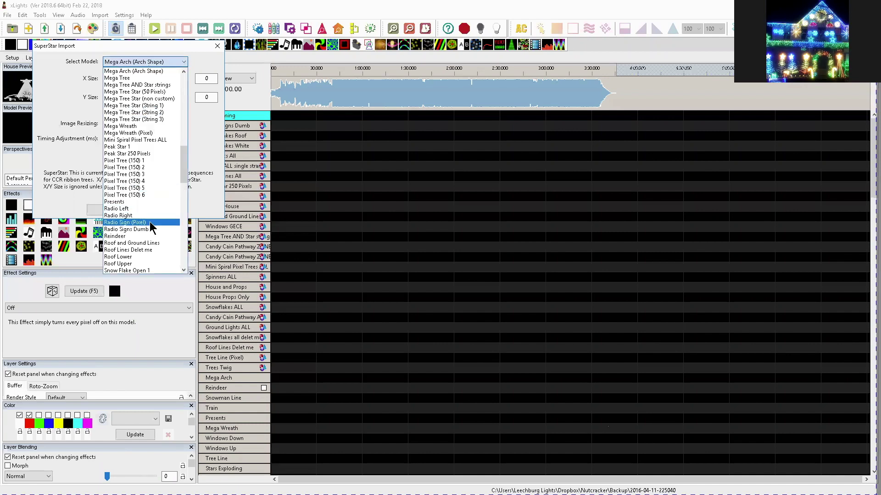
left_click(118, 78)
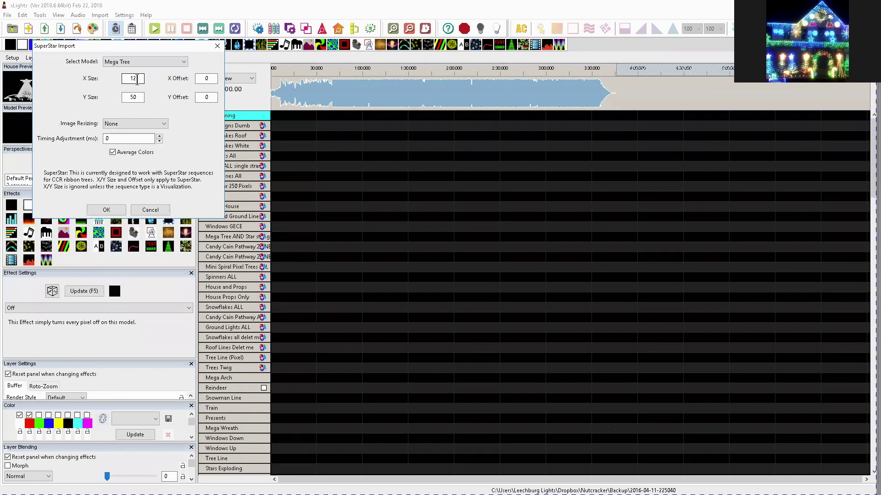
Step: Set the import's X size to 32, leave image resizing at None, and accept the SuperStar import settings
left_click(136, 79)
double_click(133, 79)
type("32")
key("Tab")
left_click(116, 129)
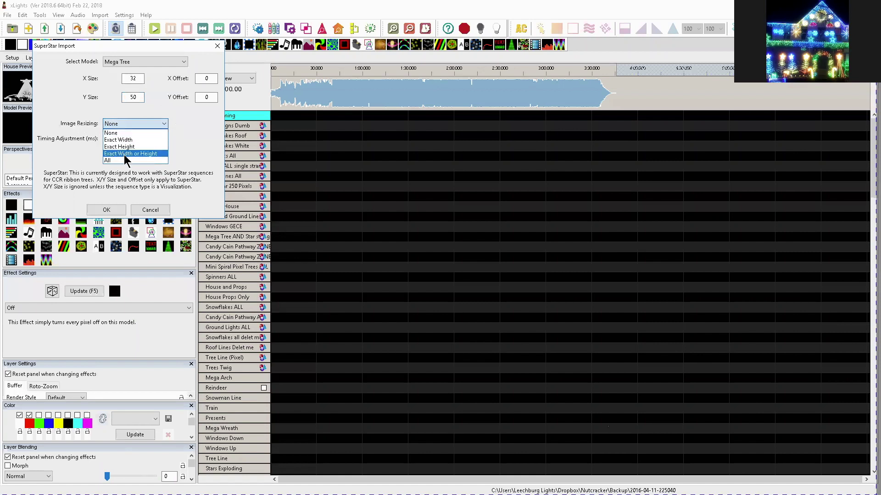
left_click(77, 162)
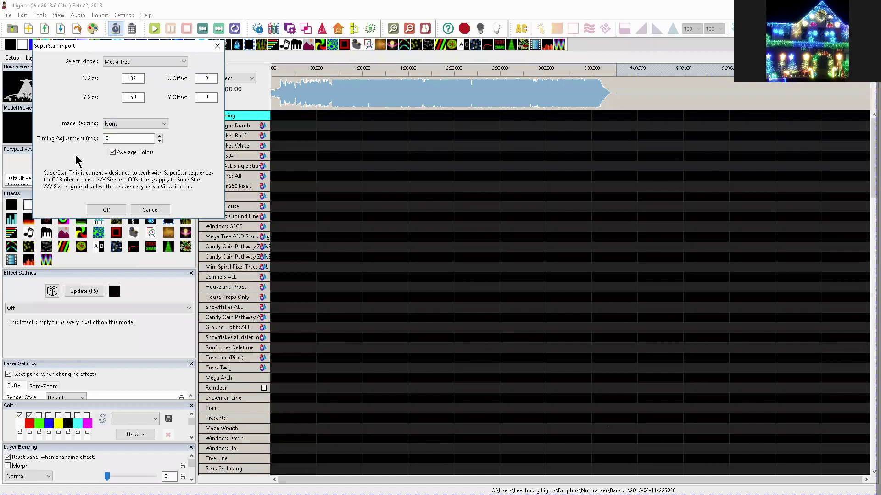
left_click(133, 77)
double_click(133, 77)
left_click(106, 210)
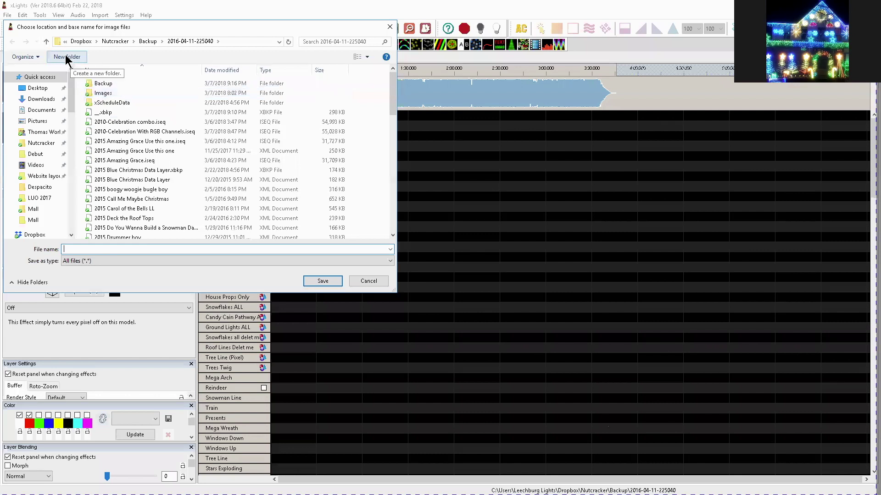
Step: Open the Christmas Every Day folder inside Images as the image save location and delete the ced_6 image
double_click(92, 93)
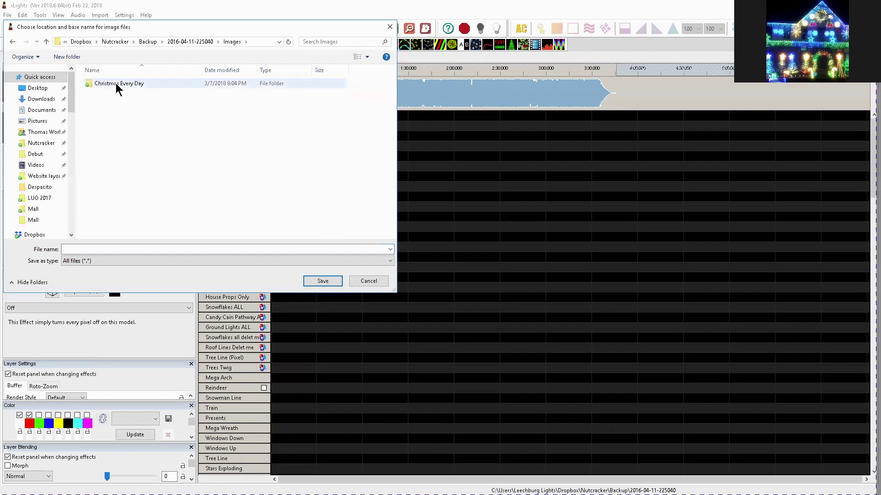
left_click(90, 85)
double_click(91, 84)
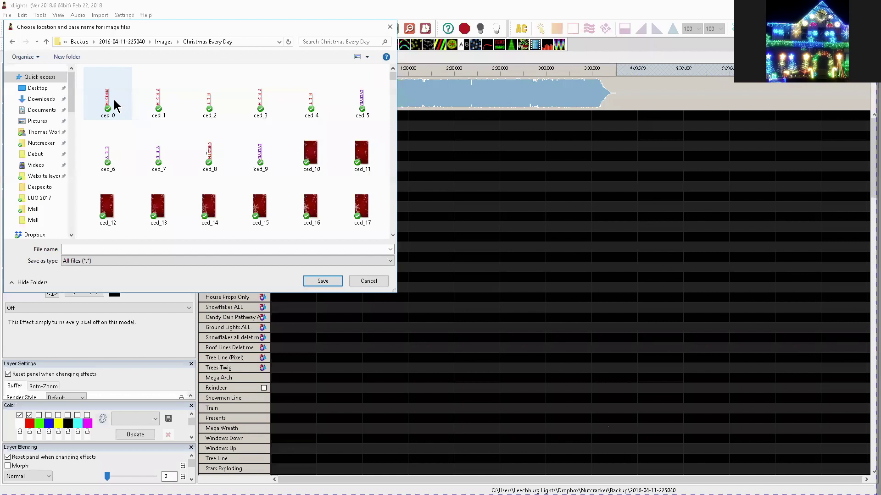
key("Down")
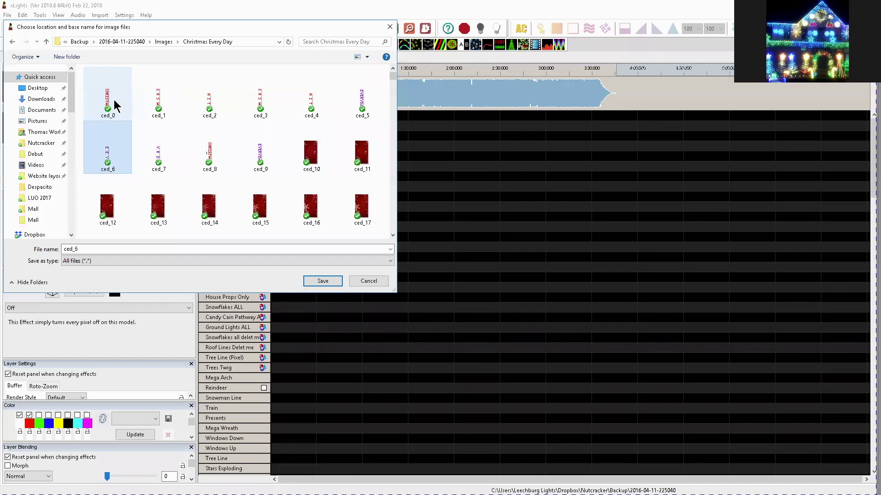
key("Delete")
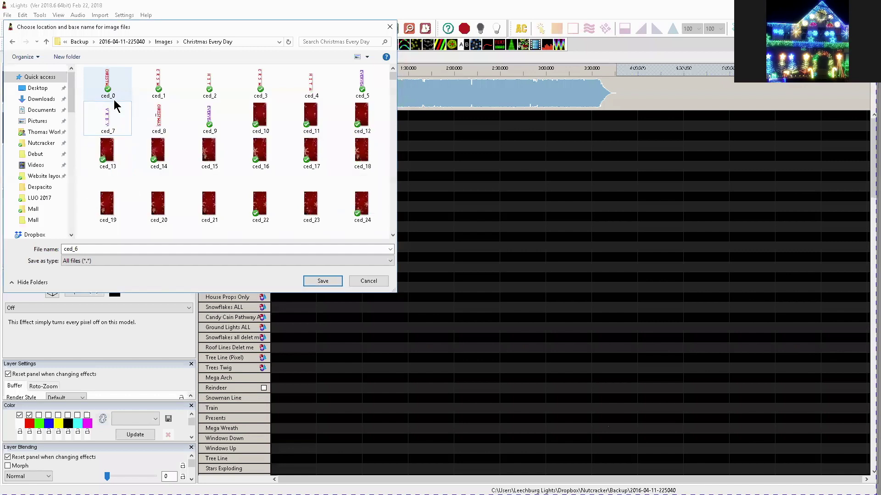
Step: Browse through the ced images in the Christmas Every Day folder and return to the first ones
key("Right")
key("Right")
key("Up")
key("Left")
key("Left")
key("Left")
key("Right")
key("Right")
key("Right")
key("Right")
key("Right")
key("Down")
key("Down")
key("Down")
key("Down")
key("Down")
key("Down")
key("Down")
key("Down")
key("Down")
key("Down")
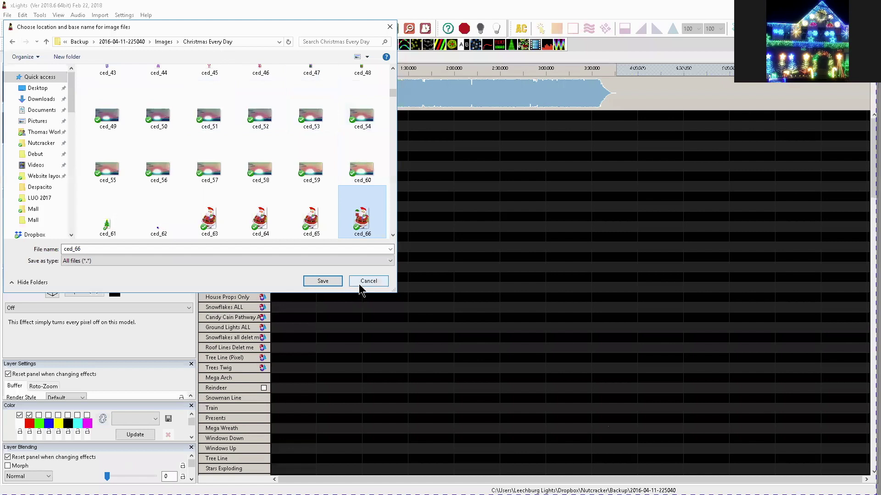
left_click(381, 181)
key("Page_Up")
key("Page_Up")
key("Page_Up")
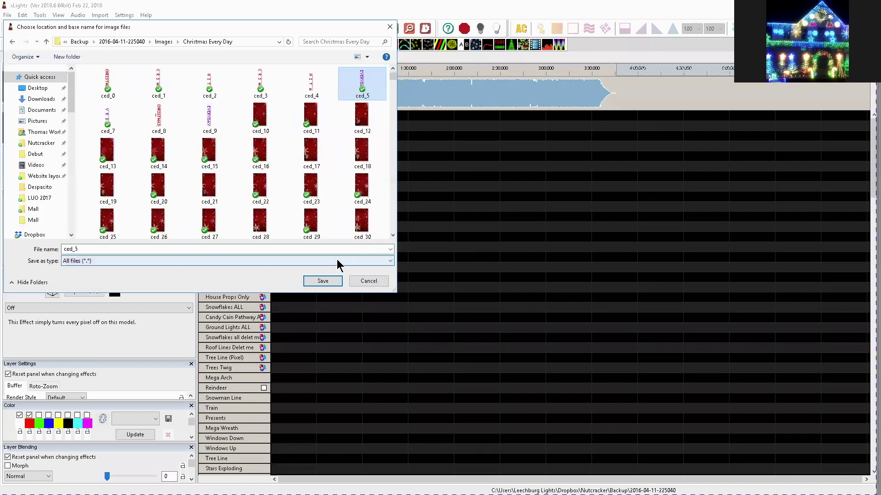
Step: Enter ced1 as the base name for the image files and save to run the SuperStar import
key("Tab")
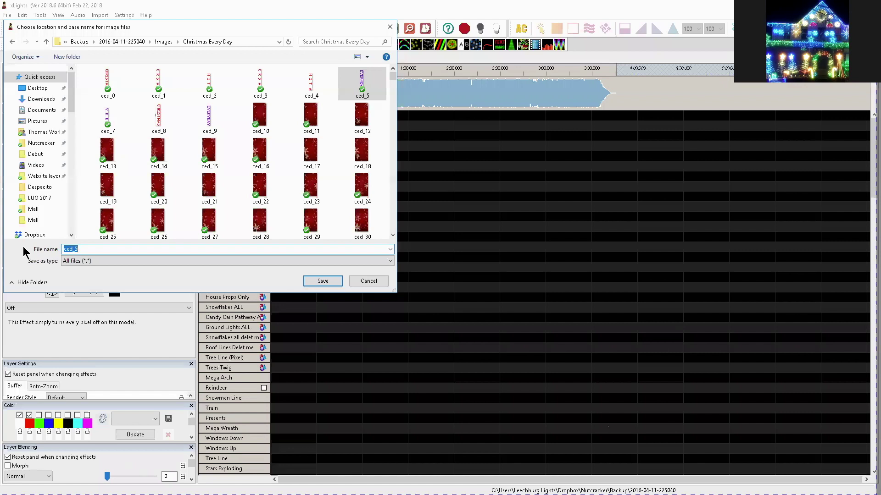
type("c")
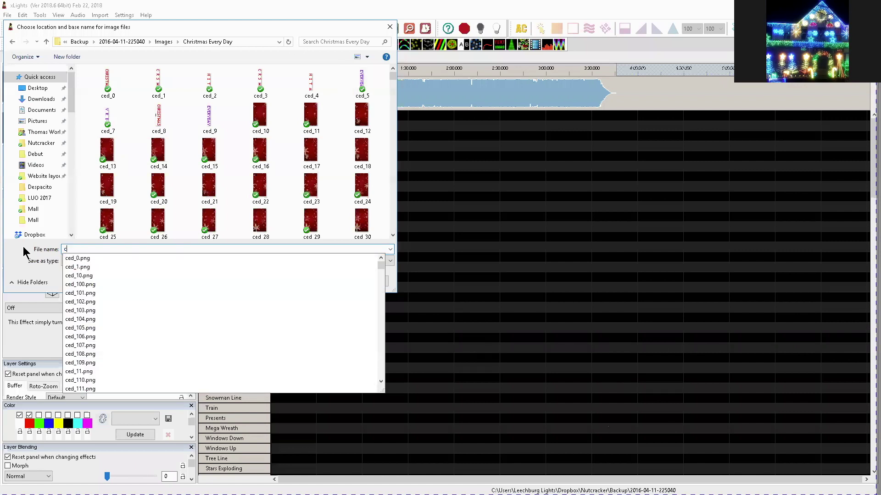
type("ed1")
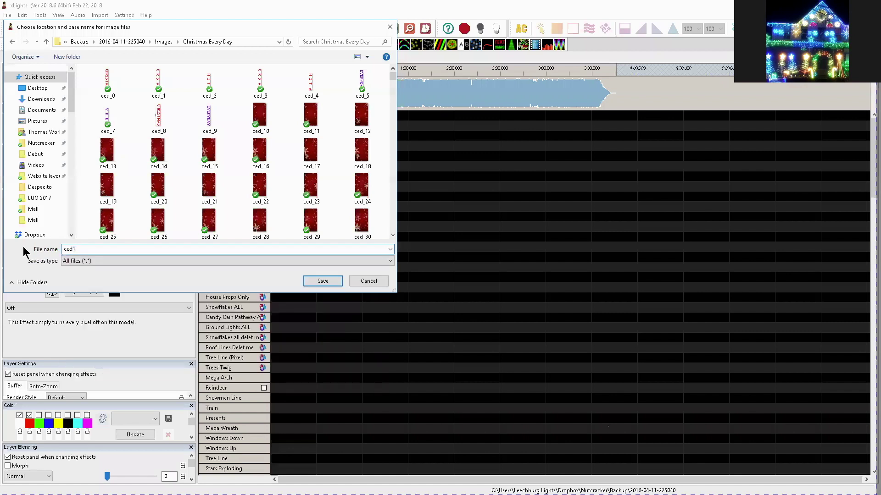
key("Return")
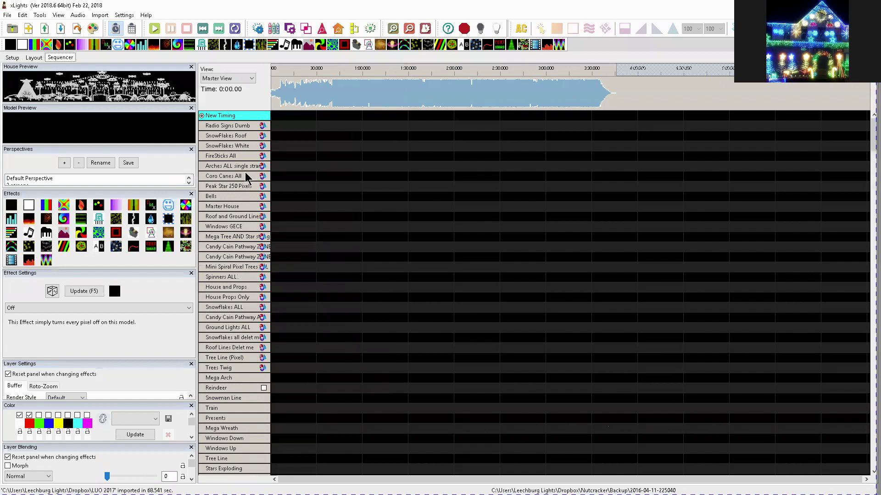
Step: Bring the imported Mega Tree layers into view and undock the Model Preview to float over the sequencer grid
scroll(295, 436, "down", 6)
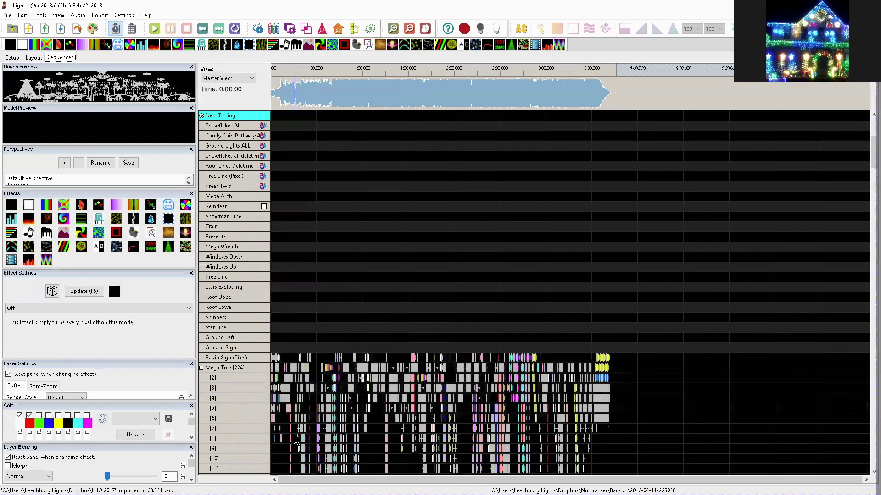
scroll(295, 441, "down", 7)
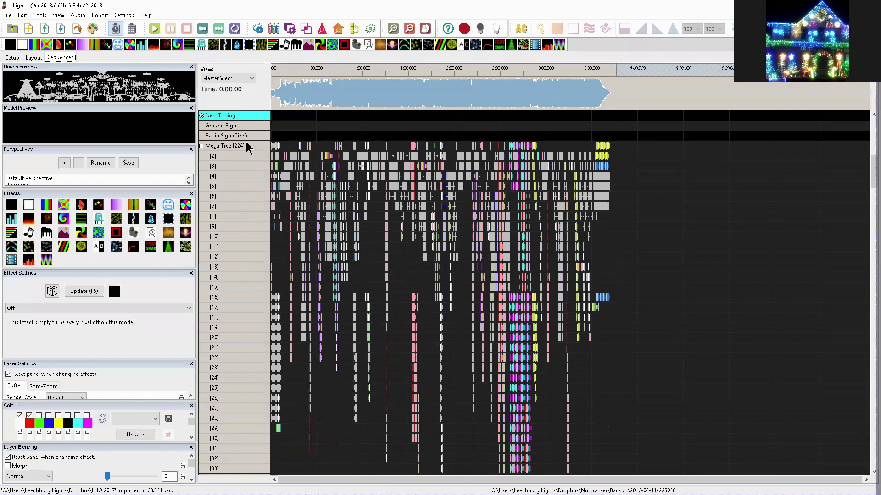
left_click_drag(123, 110, 603, 161)
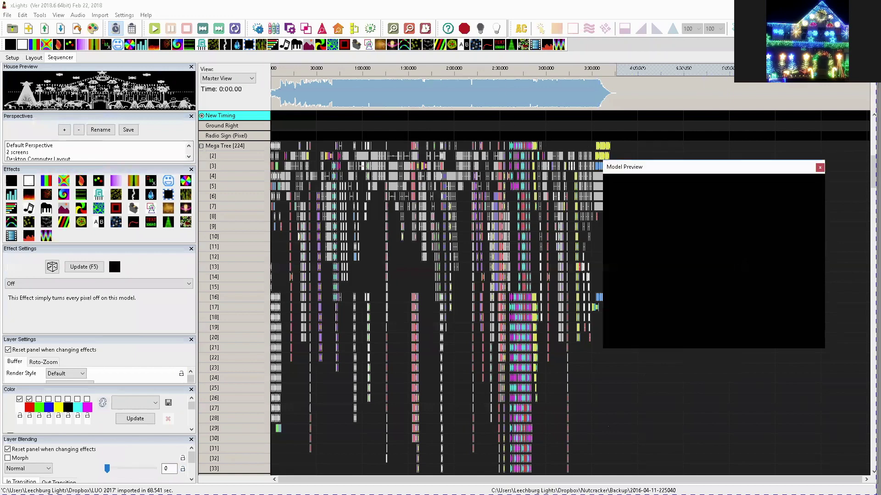
Step: Render all effects in the sequence and check the system load in Task Manager while it renders
left_click(93, 29)
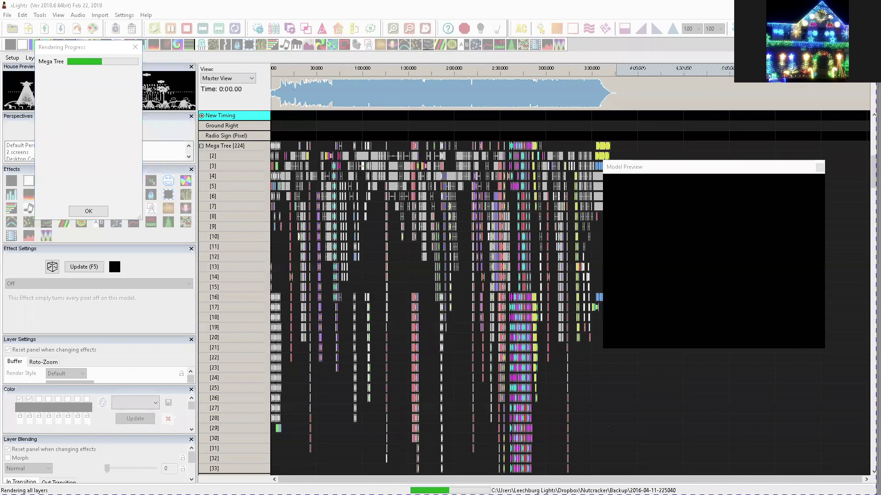
key("ctrl+shift+Escape")
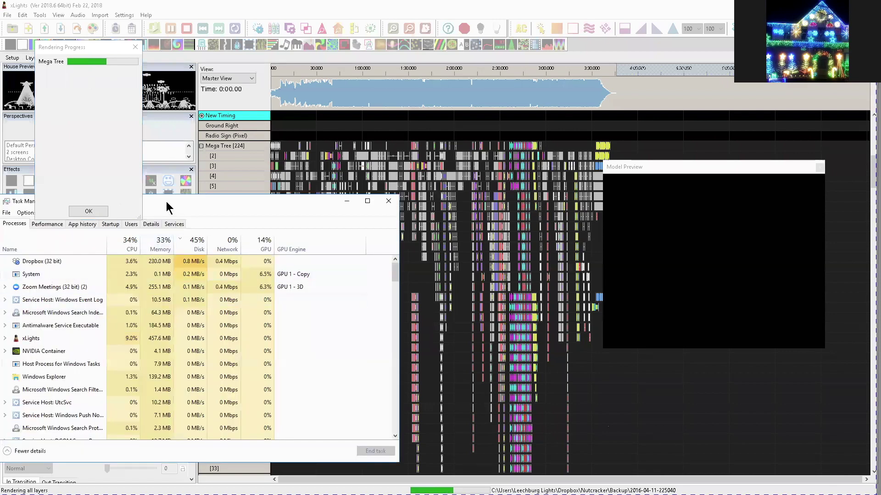
left_click(75, 280)
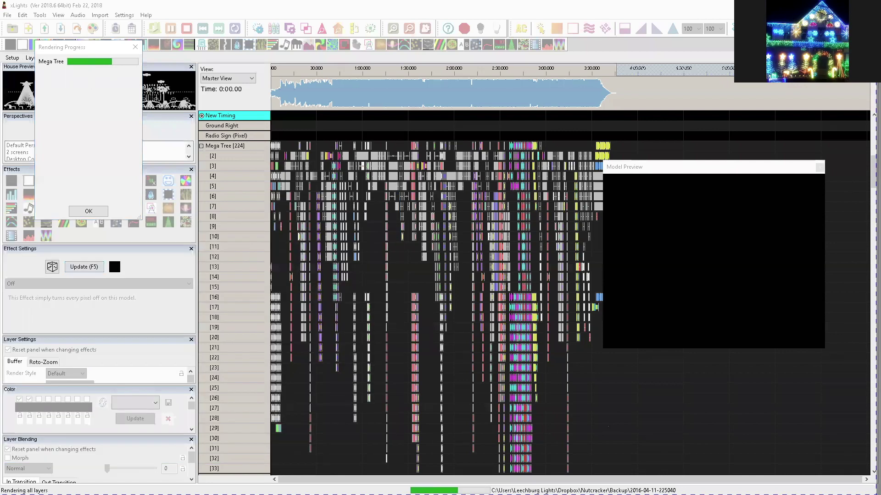